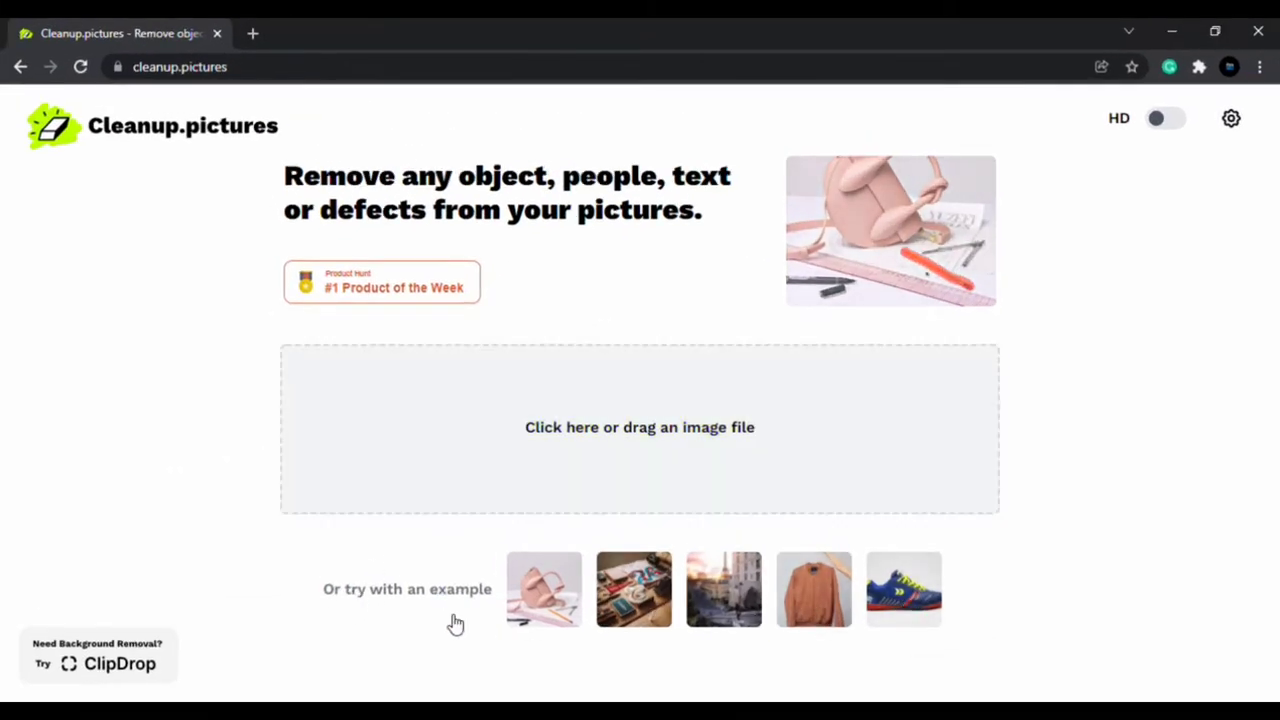
Step: Erase the sneaker and its shadow from the shoe example with a larger brush, then start new
{"action": "left_click", "coordinate": [903, 590]}
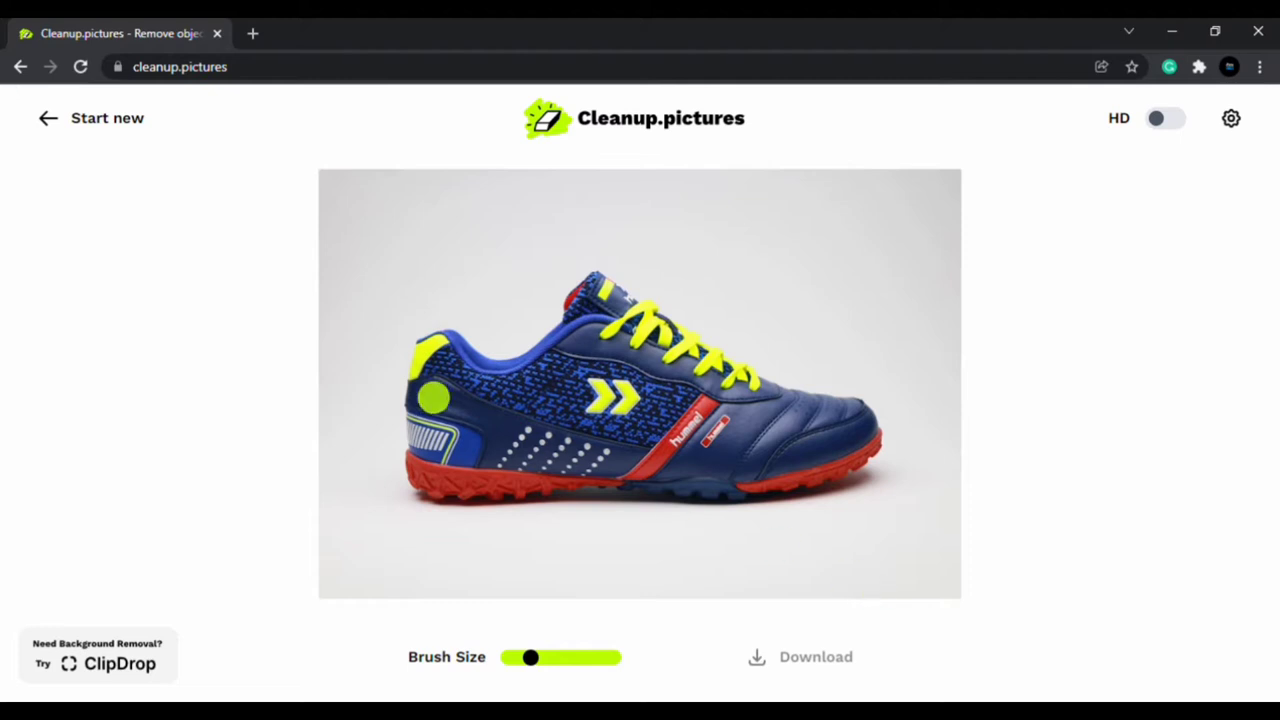
{"action": "left_click_drag", "start_coordinate": [575, 660], "coordinate": [563, 660]}
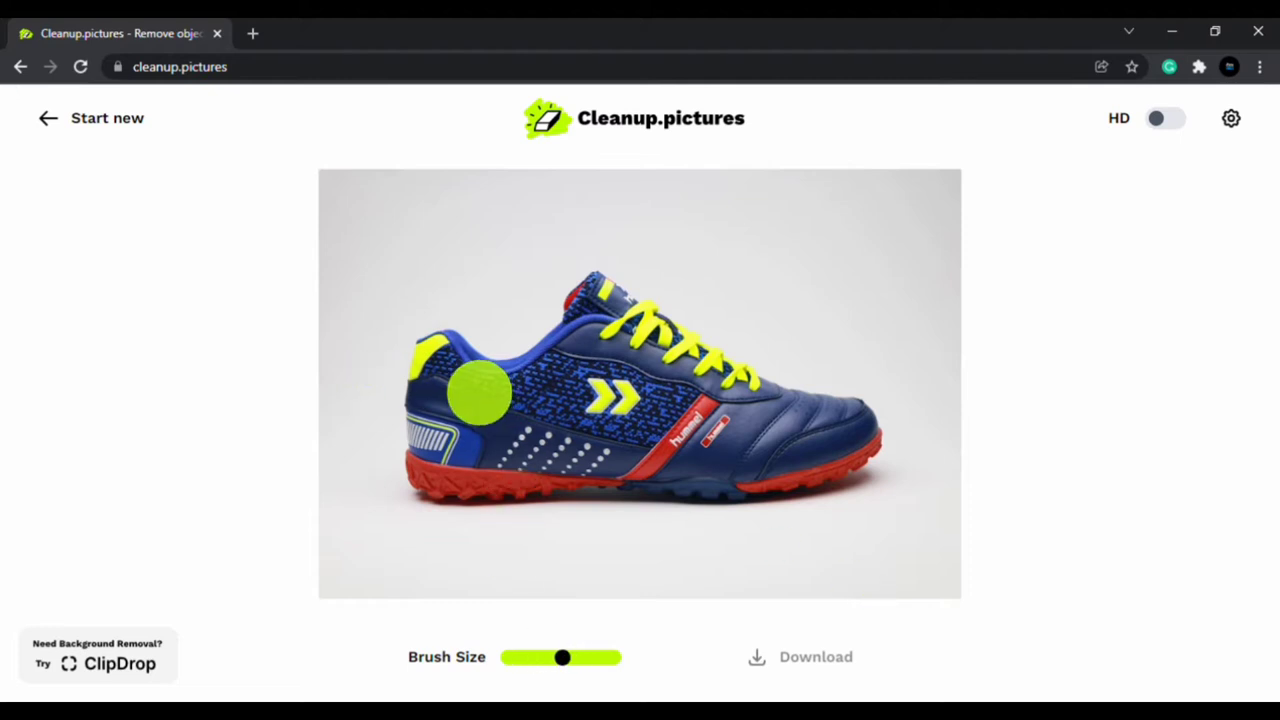
{"action": "mouse_move", "coordinate": [430, 345]}
{"action": "left_mouse_down"}
{"action": "mouse_move", "coordinate": [580, 476]}
{"action": "mouse_move", "coordinate": [770, 370]}
{"action": "mouse_move", "coordinate": [594, 356]}
{"action": "left_mouse_up"}
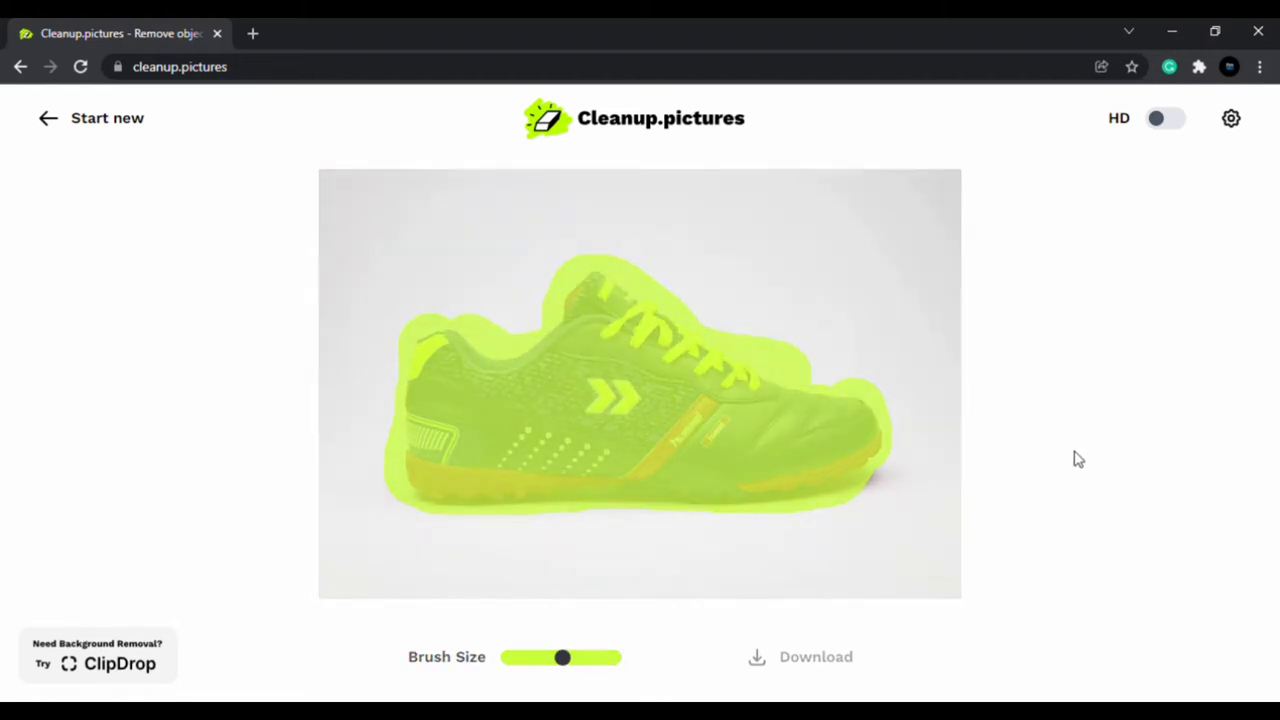
{"action": "mouse_move", "coordinate": [860, 475]}
{"action": "left_mouse_down"}
{"action": "mouse_move", "coordinate": [867, 507]}
{"action": "mouse_move", "coordinate": [615, 495]}
{"action": "left_mouse_up"}
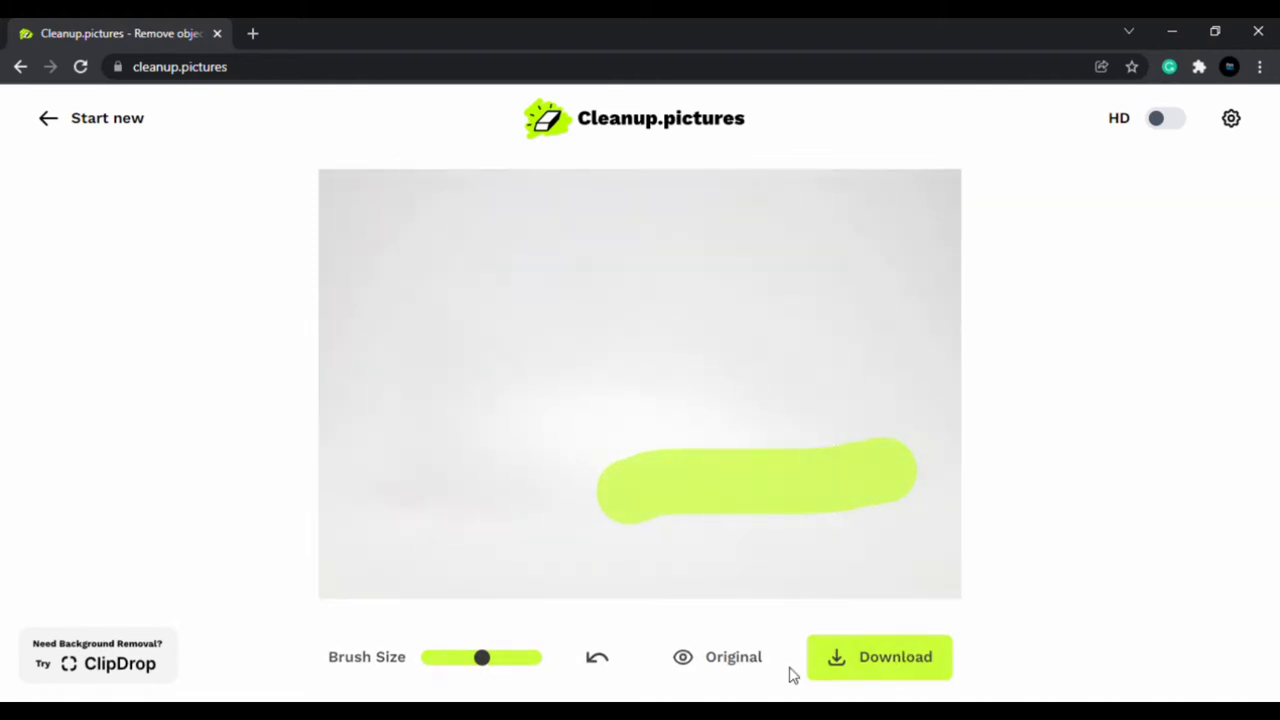
{"action": "left_click", "coordinate": [755, 665]}
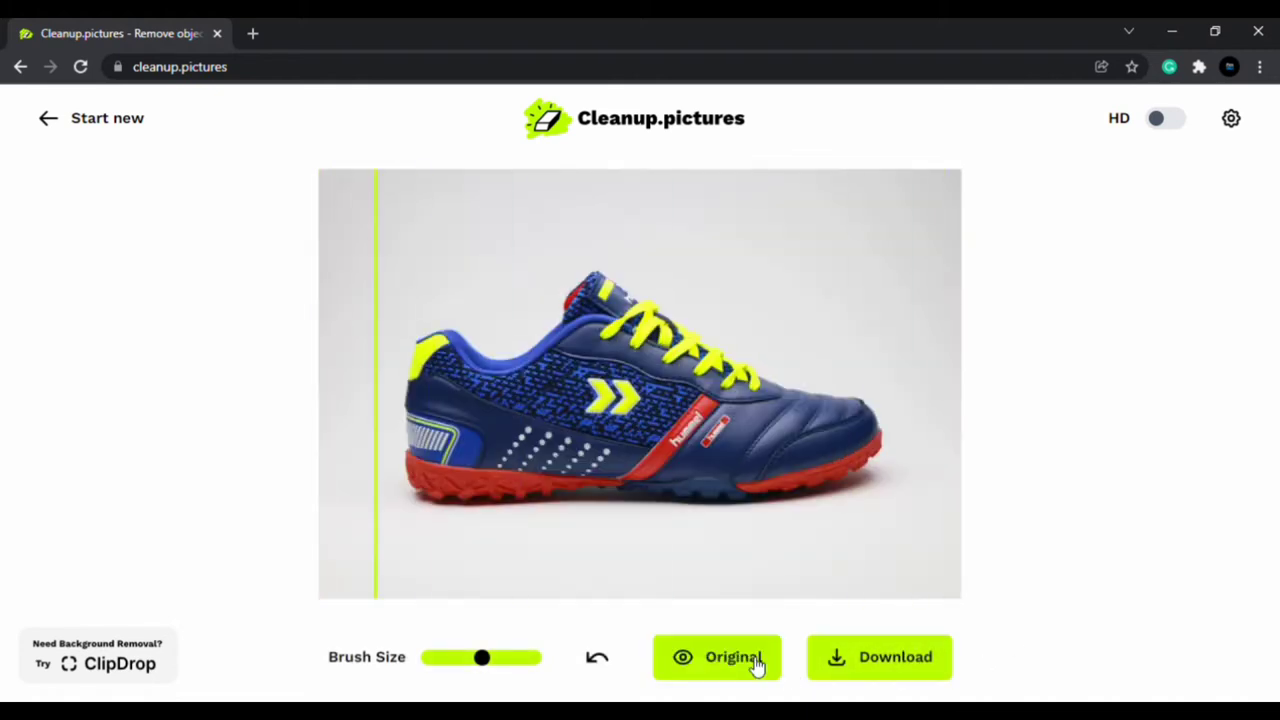
{"action": "left_click", "coordinate": [38, 130]}
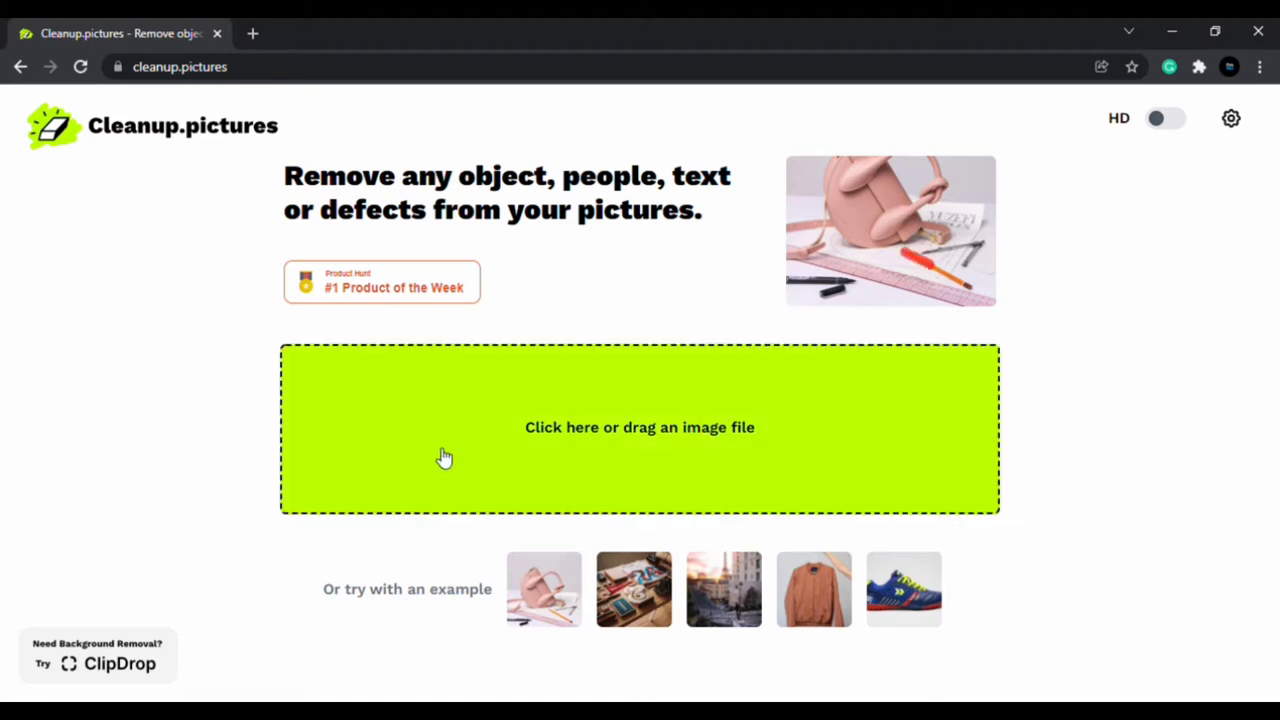
Step: Upload the kingfisher photo and paint over the bird to erase it
{"action": "left_click", "coordinate": [471, 460]}
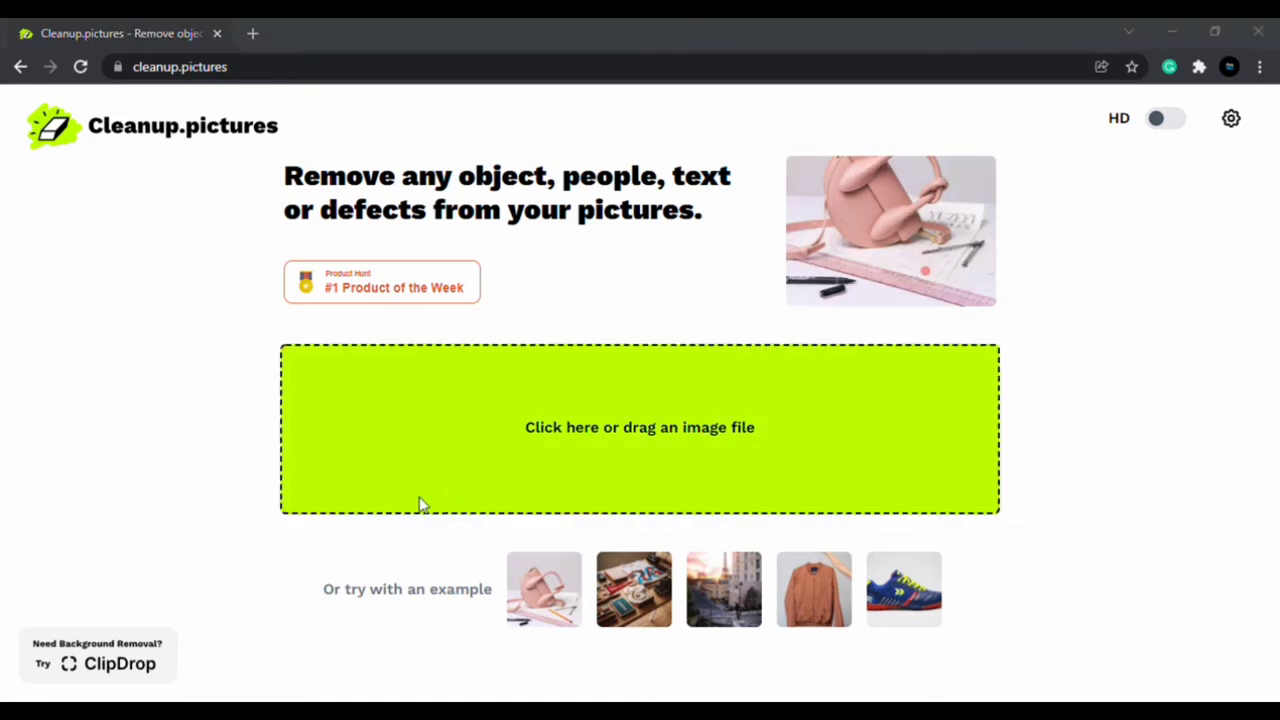
{"action": "double_click", "coordinate": [424, 205]}
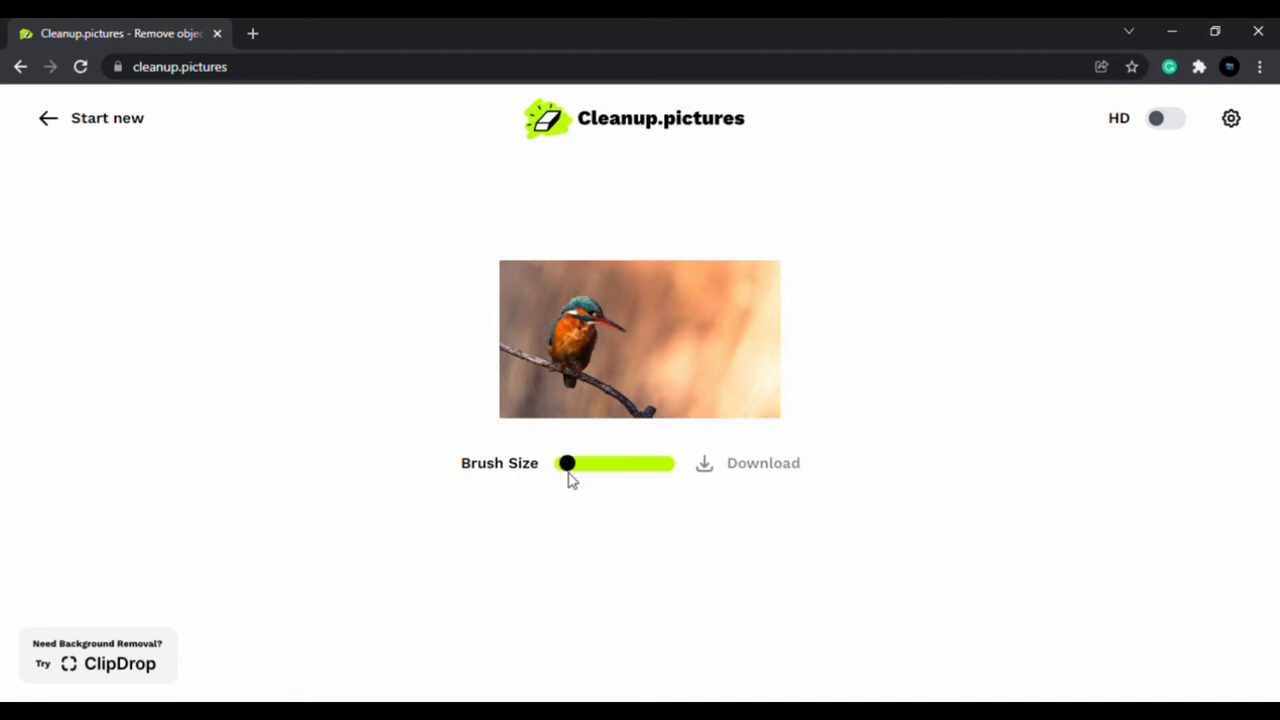
{"action": "mouse_move", "coordinate": [571, 314]}
{"action": "left_mouse_down"}
{"action": "mouse_move", "coordinate": [560, 355]}
{"action": "mouse_move", "coordinate": [595, 322]}
{"action": "mouse_move", "coordinate": [588, 314]}
{"action": "left_mouse_up"}
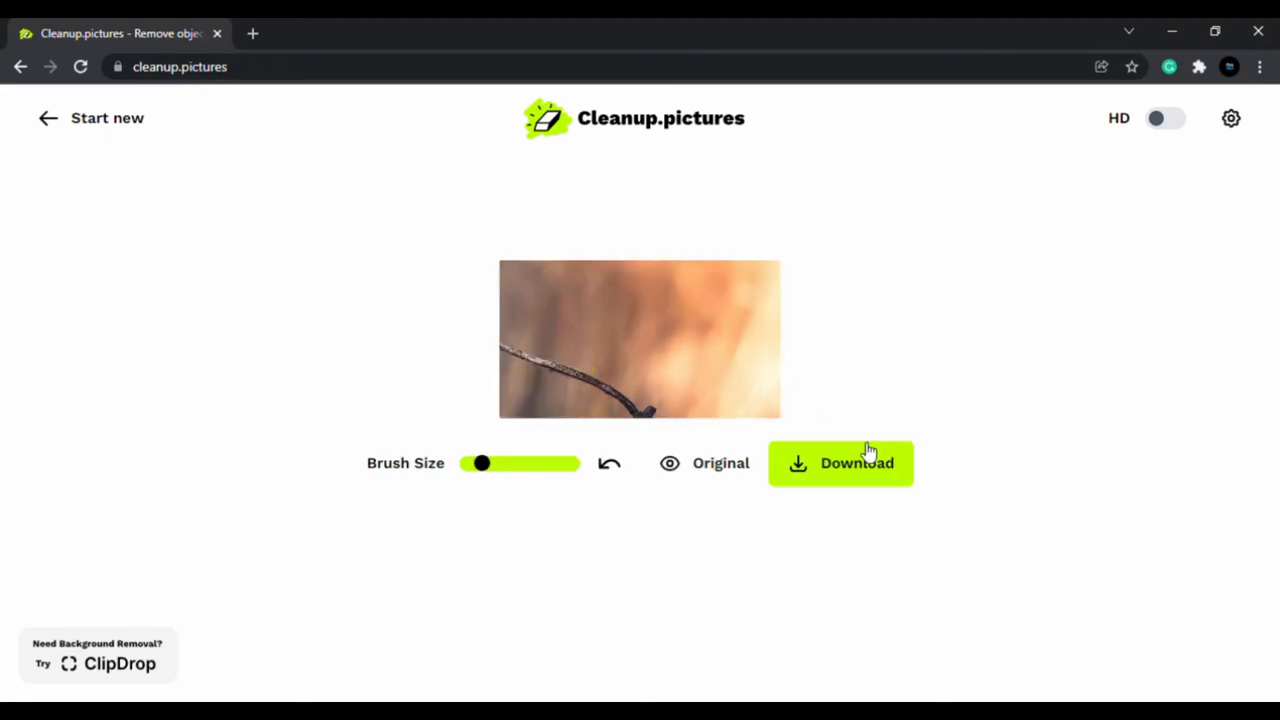
Step: Toggle Original repeatedly to compare the cleaned kingfisher photo with the original
{"action": "left_click", "coordinate": [718, 483]}
{"action": "left_click", "coordinate": [718, 483]}
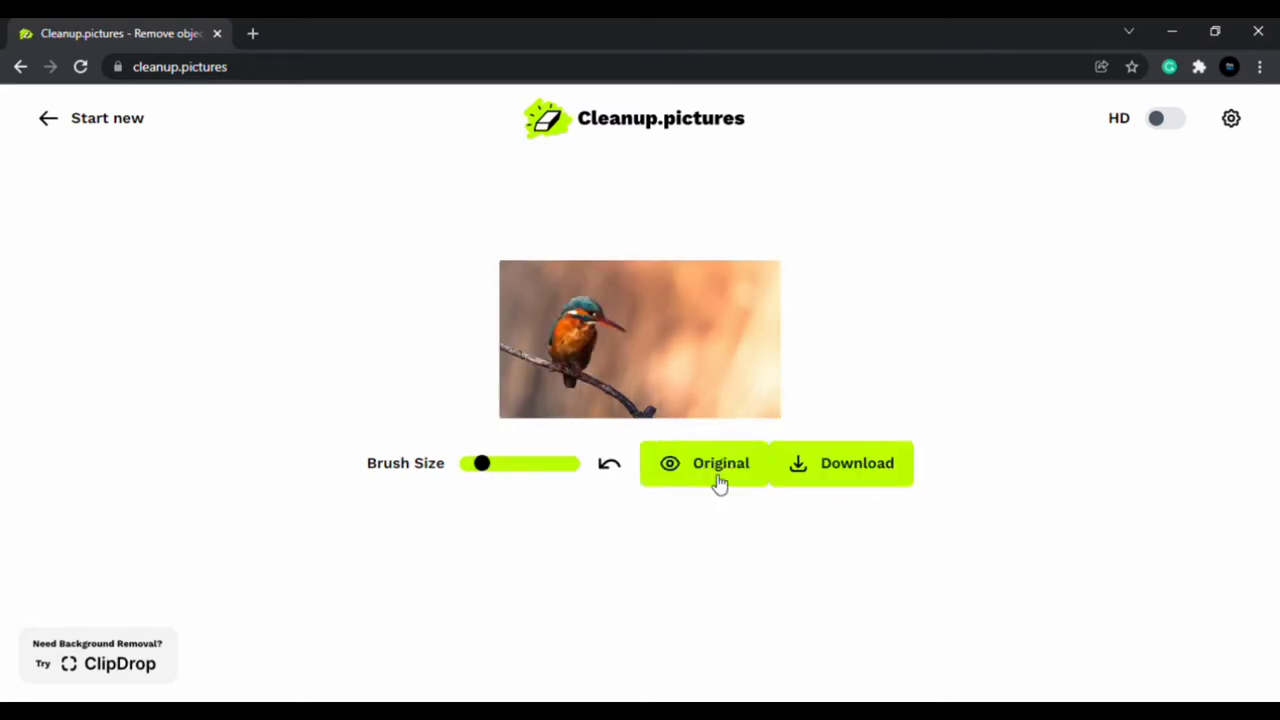
{"action": "left_click", "coordinate": [720, 483]}
{"action": "left_click", "coordinate": [720, 483]}
{"action": "left_click", "coordinate": [720, 483]}
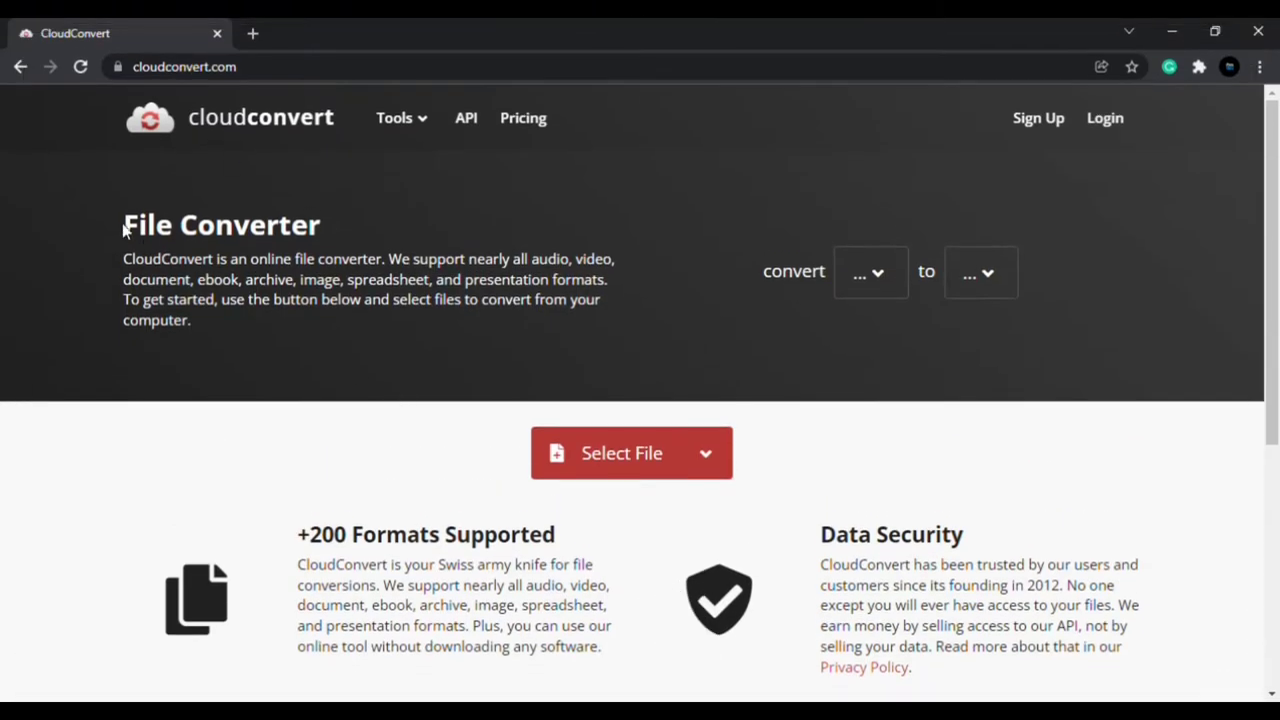
Step: Browse the source format categories in CloudConvert's 'convert' dropdown
{"action": "left_click_drag", "start_coordinate": [123, 229], "coordinate": [369, 220]}
{"action": "left_click", "coordinate": [372, 220]}
{"action": "left_click", "coordinate": [870, 277]}
{"action": "mouse_move", "coordinate": [557, 173]}
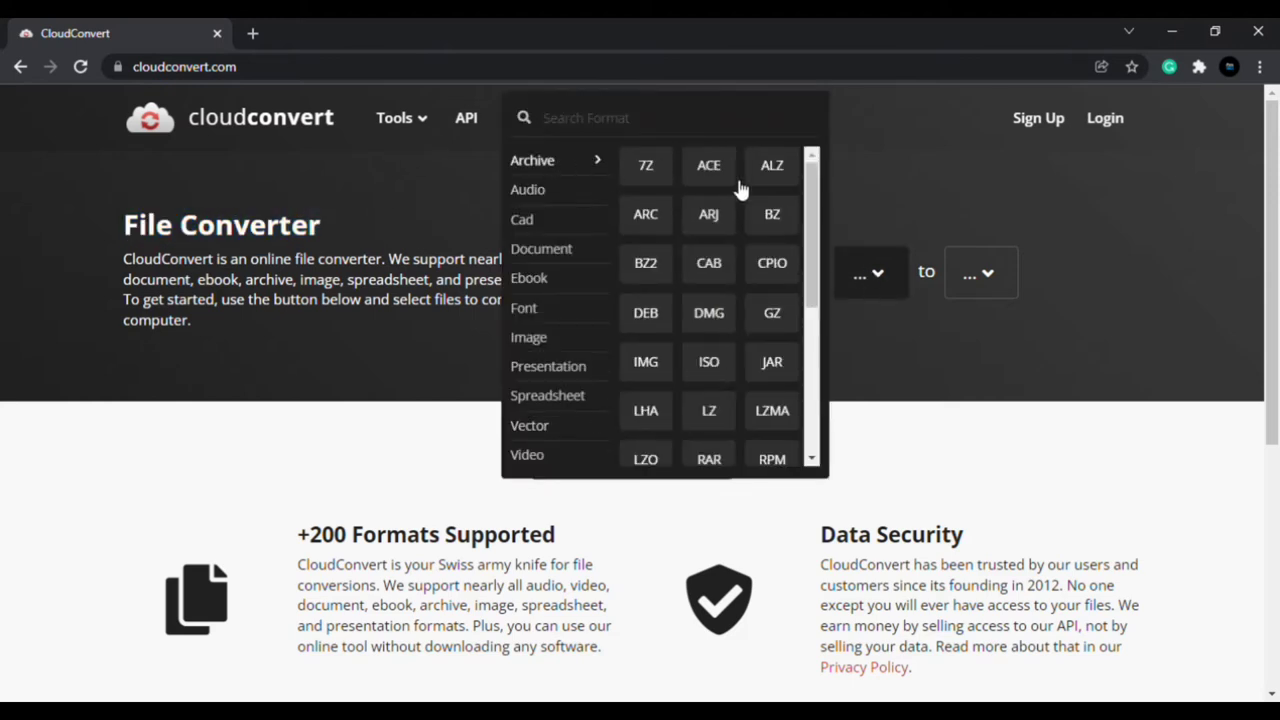
{"action": "mouse_move", "coordinate": [541, 198]}
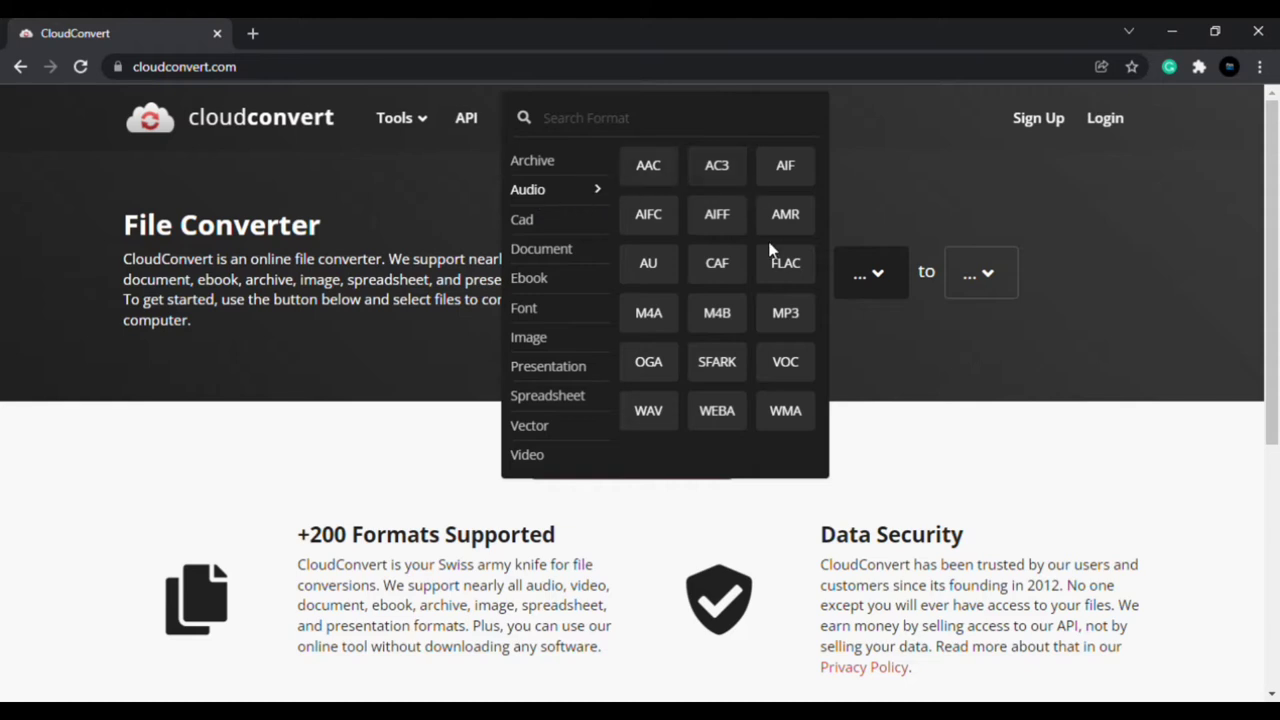
{"action": "mouse_move", "coordinate": [561, 258]}
{"action": "scroll", "coordinate": [720, 290], "scroll_direction": "down", "scroll_amount": 2}
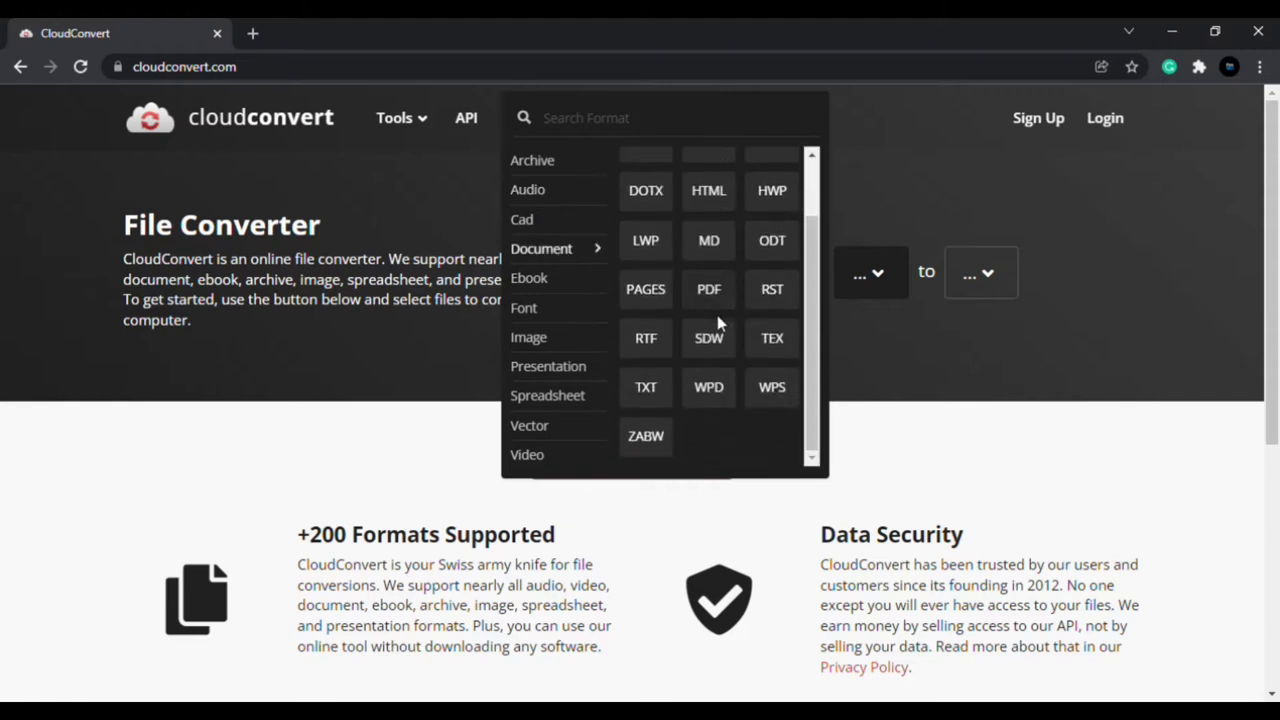
{"action": "mouse_move", "coordinate": [557, 316]}
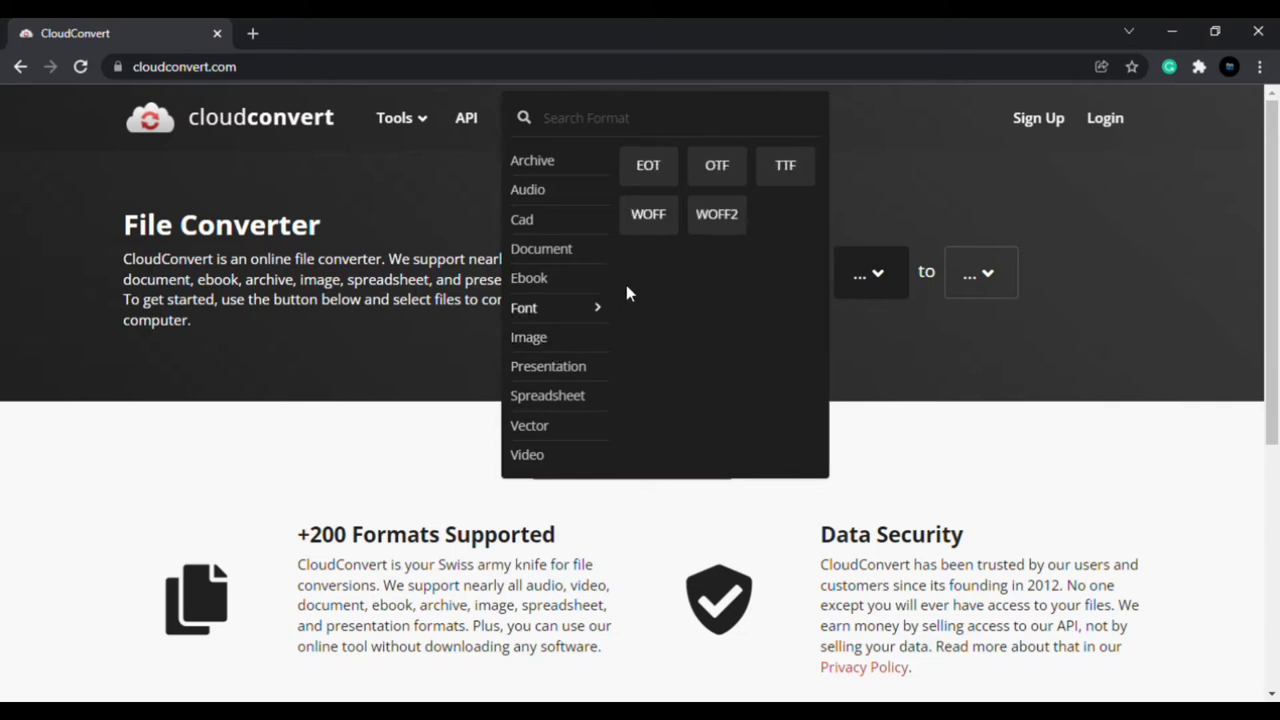
{"action": "mouse_move", "coordinate": [601, 345]}
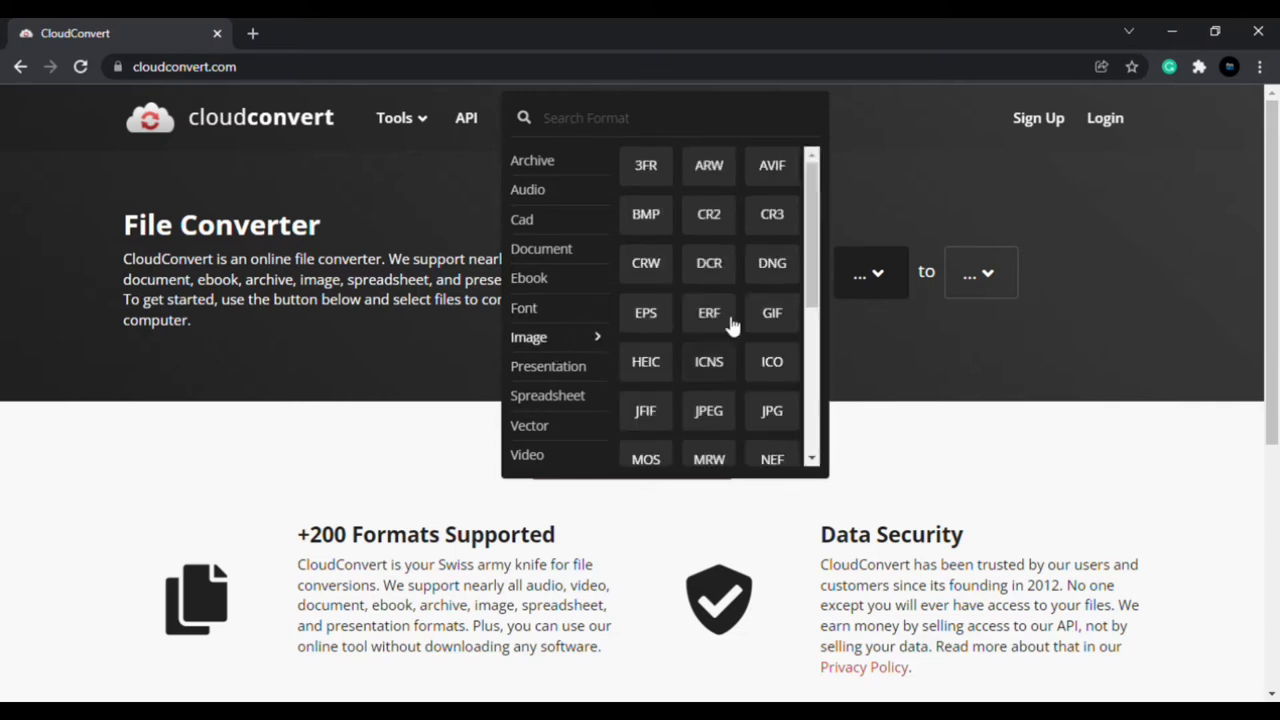
{"action": "scroll", "coordinate": [732, 325], "scroll_direction": "down", "scroll_amount": 3}
{"action": "scroll", "coordinate": [729, 366], "scroll_direction": "down", "scroll_amount": 1}
{"action": "mouse_move", "coordinate": [594, 435]}
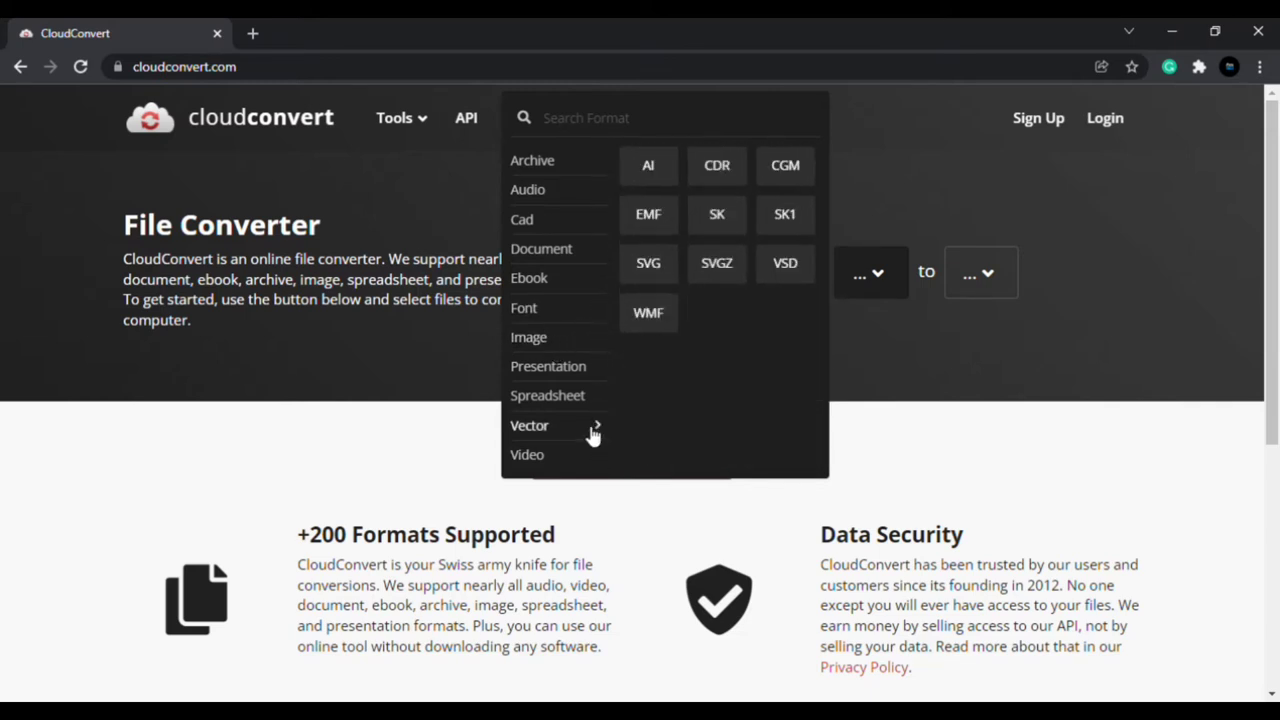
{"action": "scroll", "coordinate": [717, 286], "scroll_direction": "down", "scroll_amount": 1}
{"action": "scroll", "coordinate": [723, 314], "scroll_direction": "down", "scroll_amount": 3}
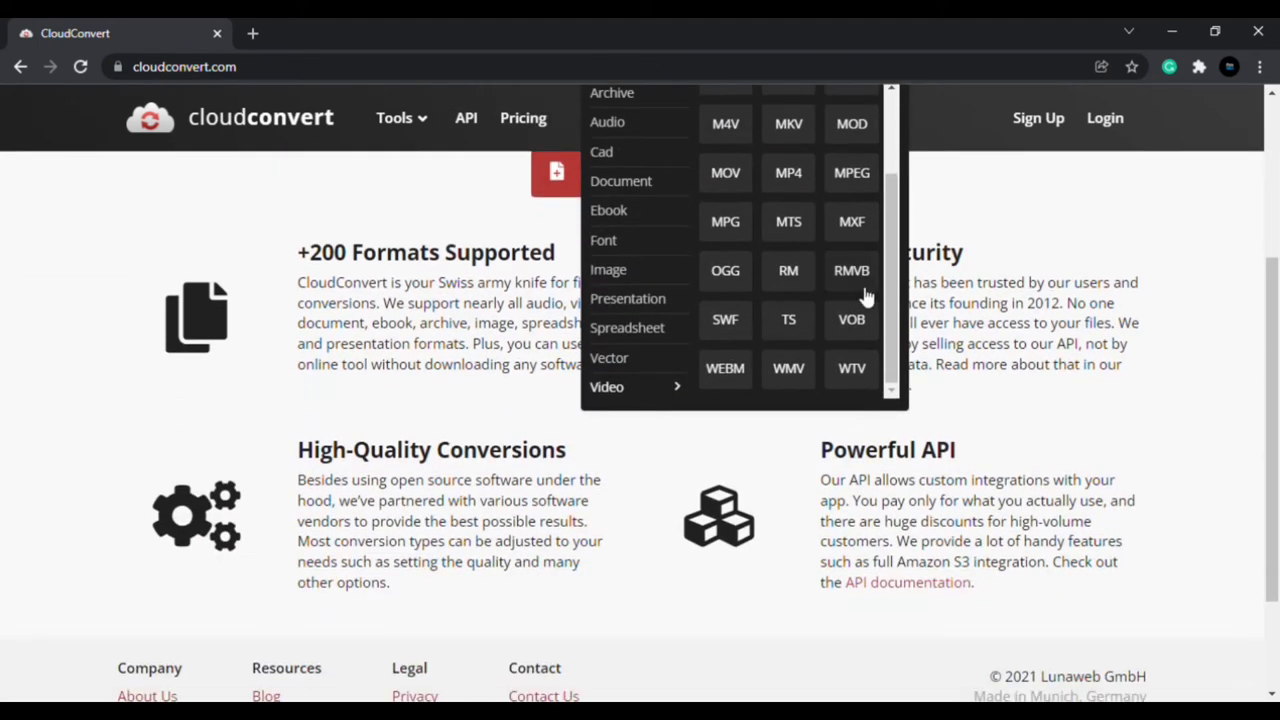
{"action": "scroll", "coordinate": [866, 300], "scroll_direction": "up", "scroll_amount": 3}
{"action": "scroll", "coordinate": [871, 329], "scroll_direction": "up", "scroll_amount": 2}
Step: Look through the target format list, then bring up the Select File picker
{"action": "left_click", "coordinate": [995, 200]}
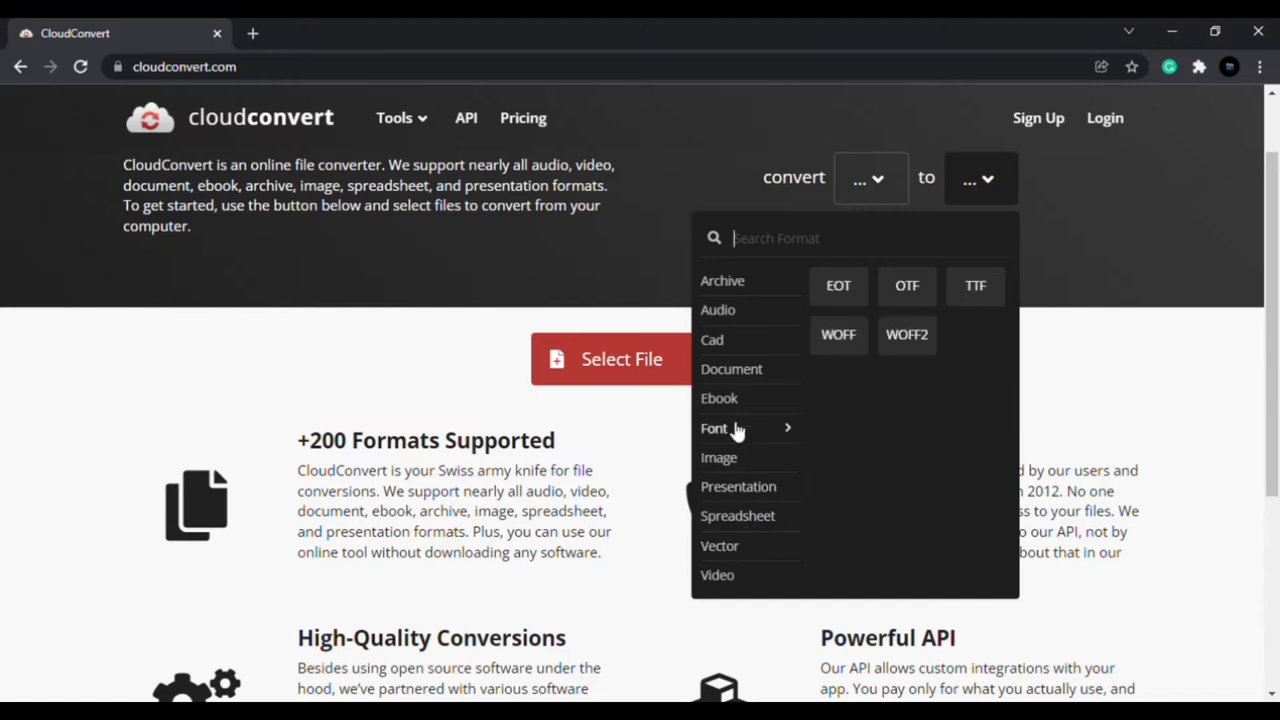
{"action": "mouse_move", "coordinate": [745, 281]}
{"action": "left_click", "coordinate": [1104, 250]}
{"action": "left_click", "coordinate": [685, 365]}
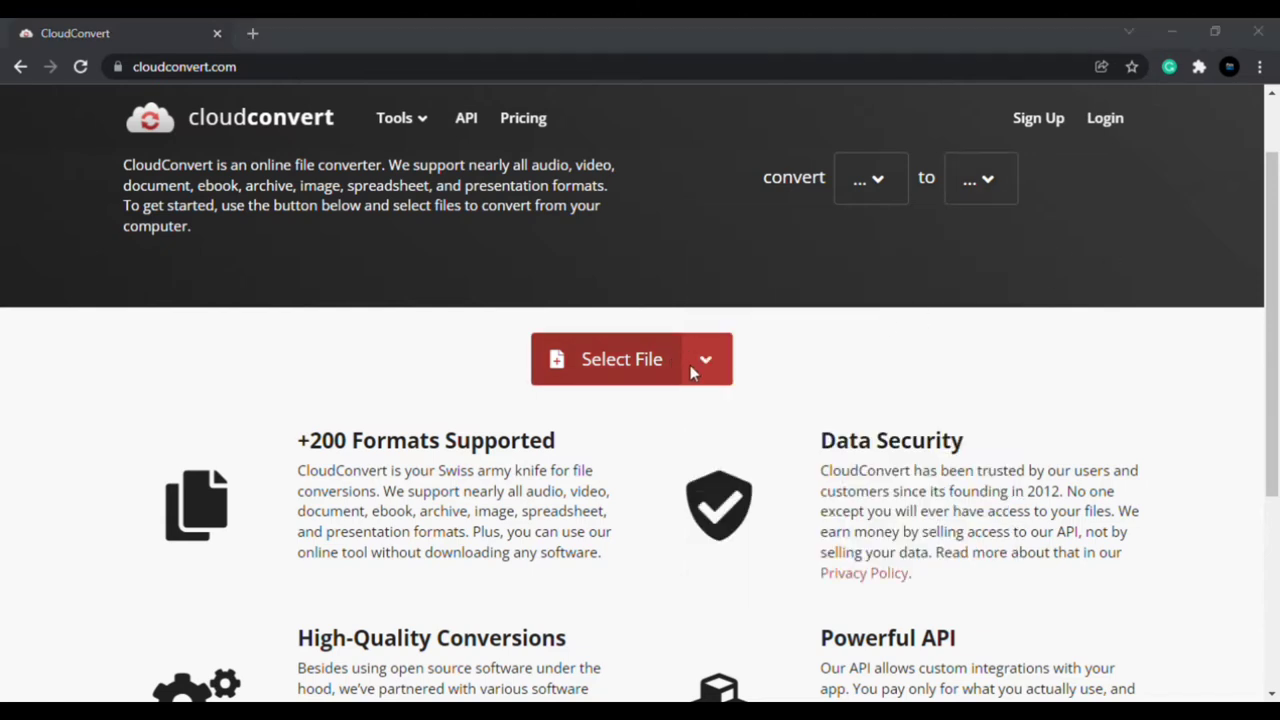
Step: Upload images.jpeg, convert it to PDF, and preview the resulting images.pdf
{"action": "key", "text": "Return"}
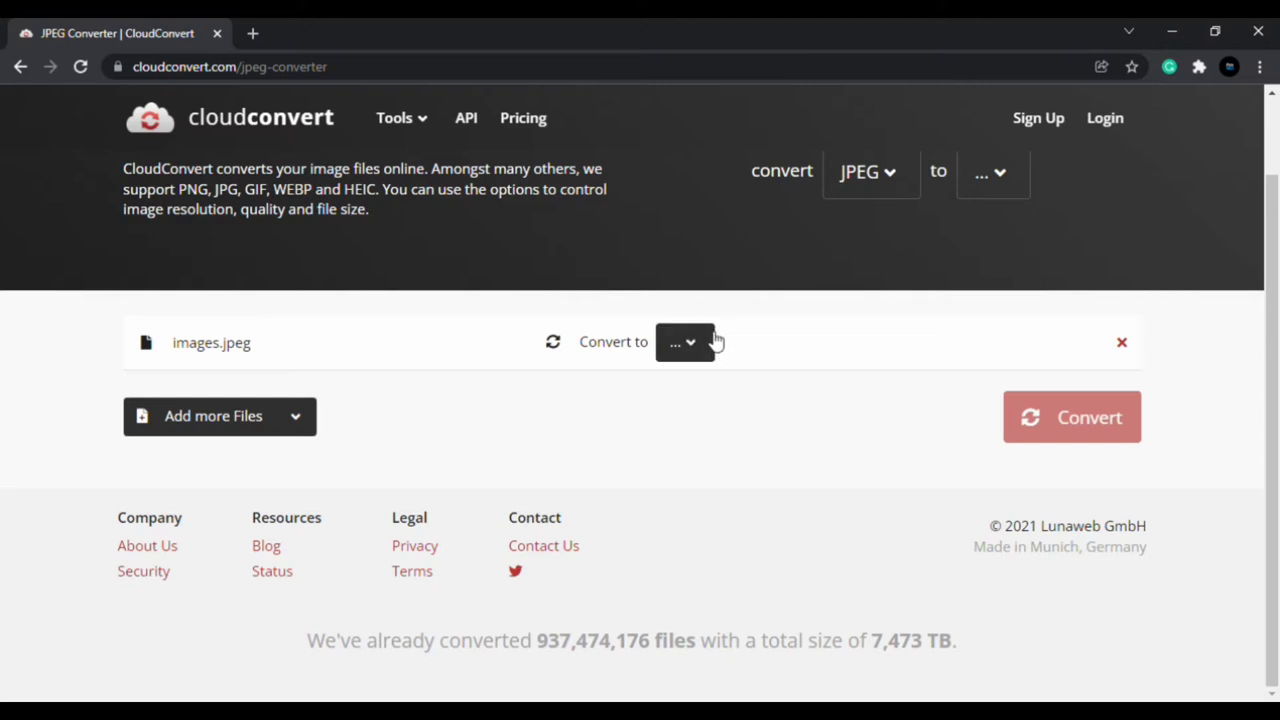
{"action": "left_click", "coordinate": [706, 342]}
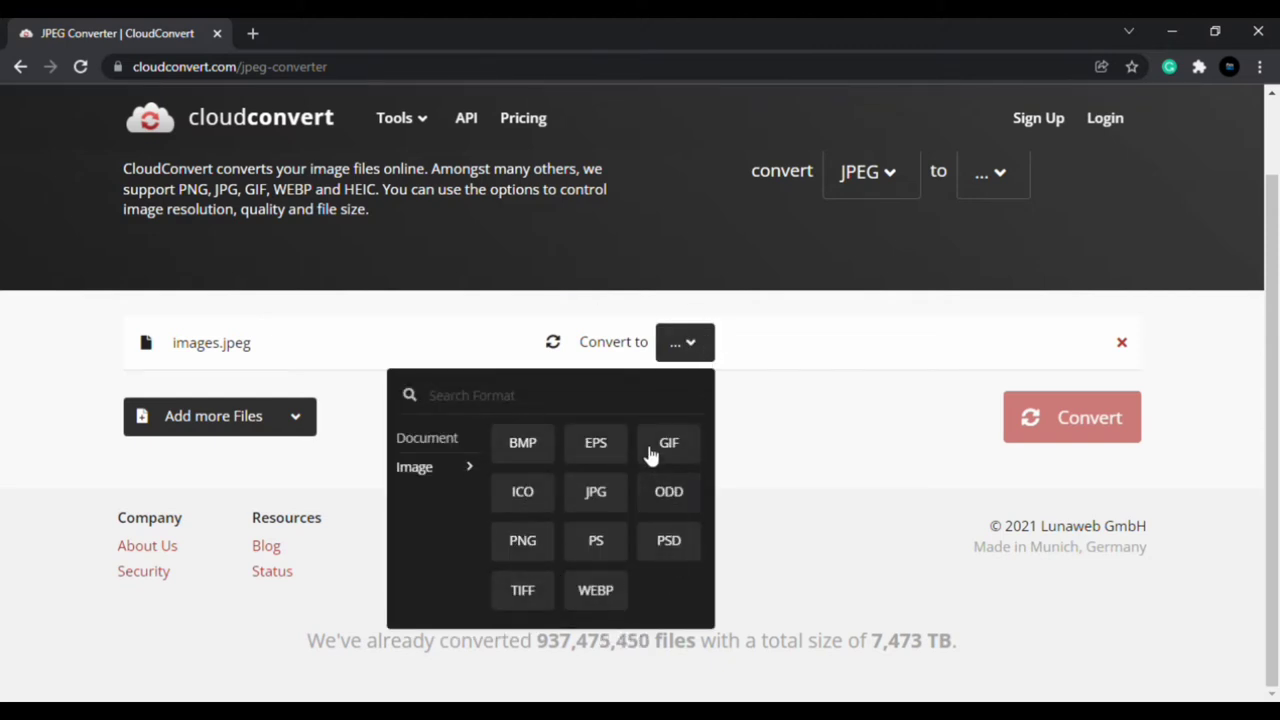
{"action": "mouse_move", "coordinate": [470, 446]}
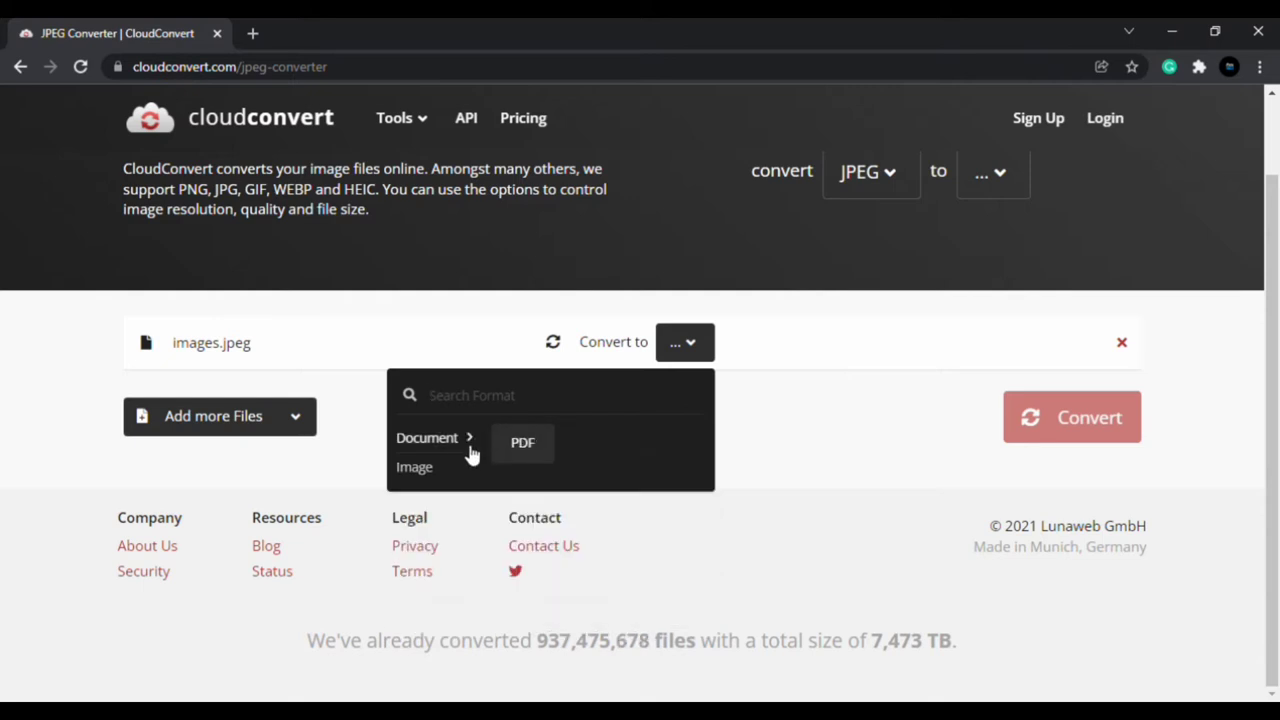
{"action": "left_click", "coordinate": [528, 443]}
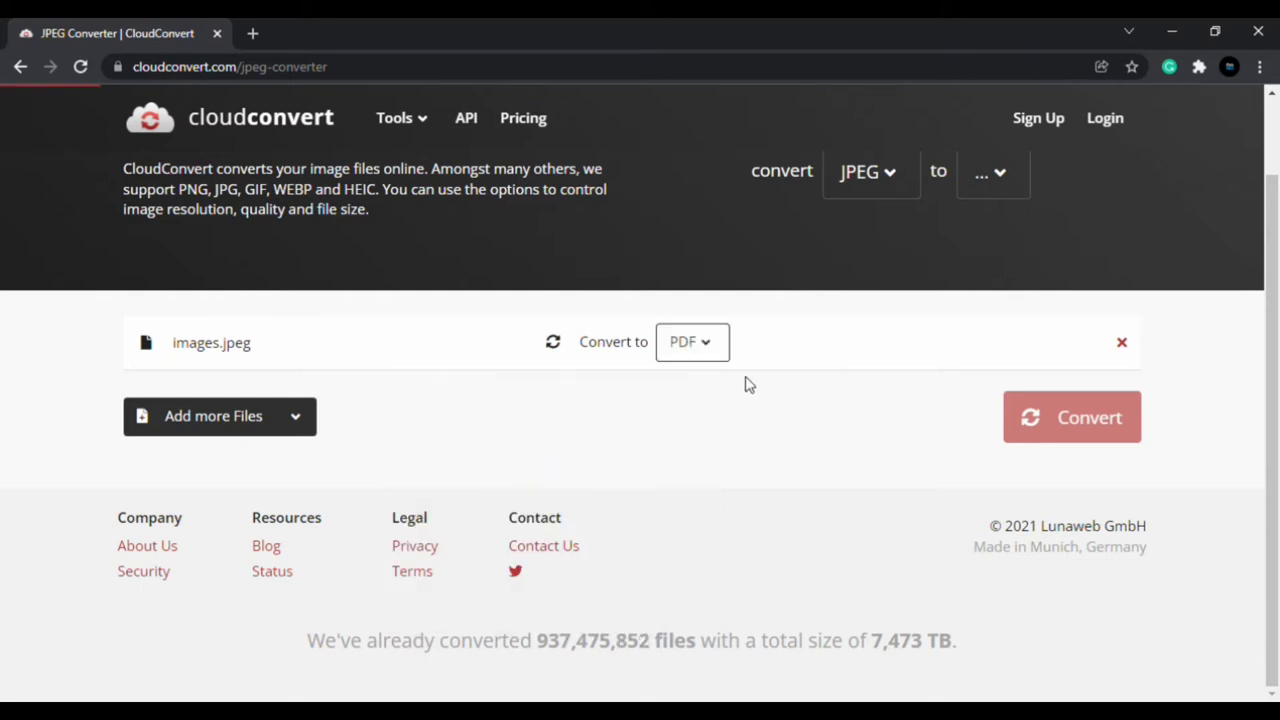
{"action": "left_click", "coordinate": [1027, 421]}
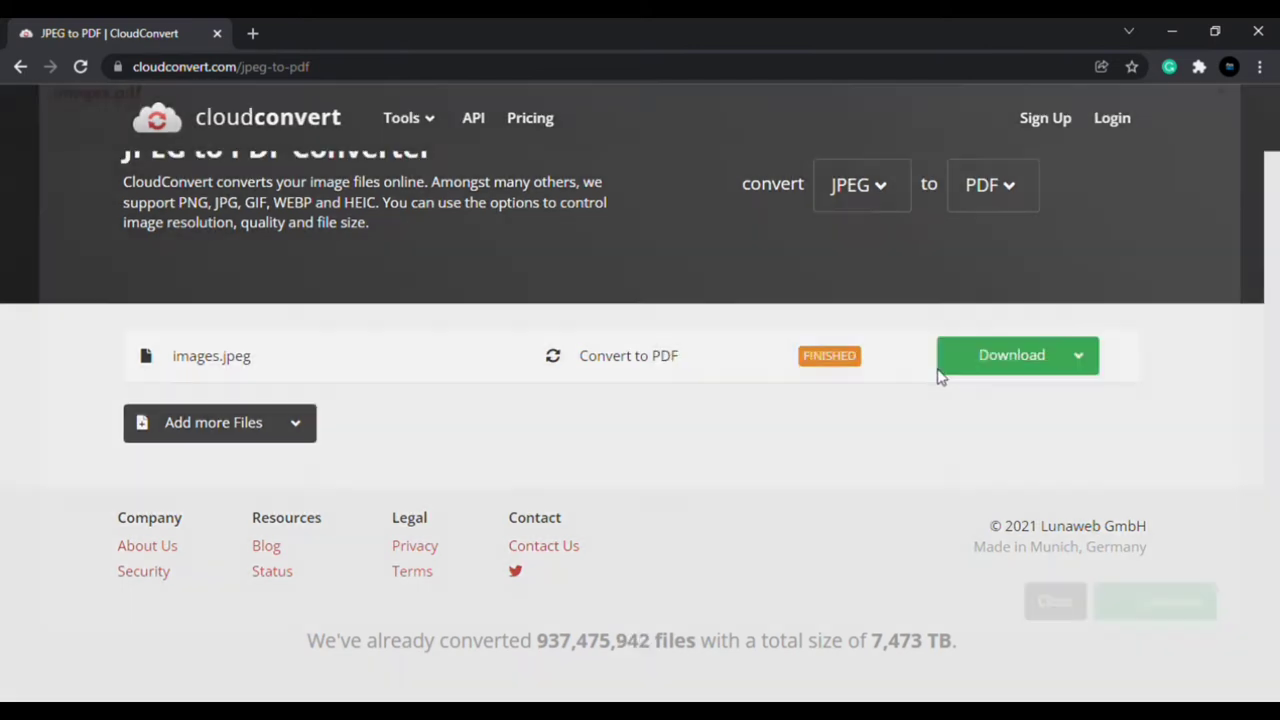
{"action": "left_click", "coordinate": [952, 366]}
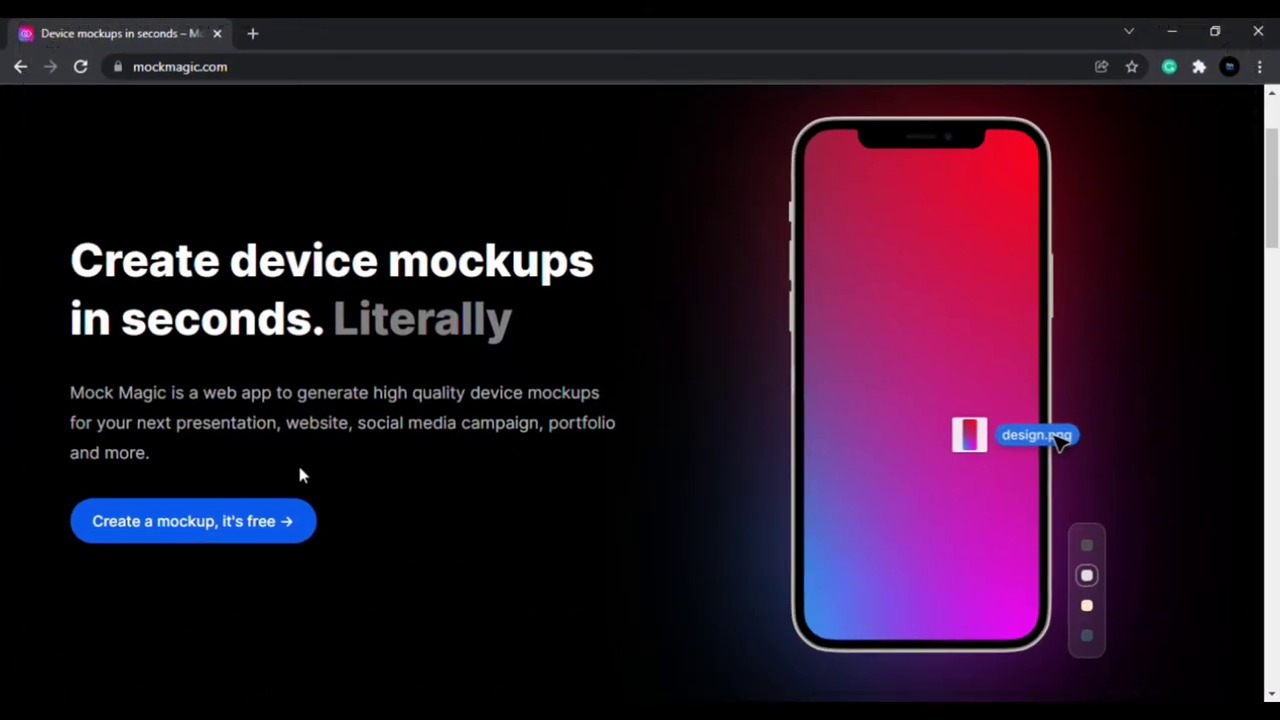
Step: Scroll through the Mock Magic homepage and play its demo video
{"action": "scroll", "coordinate": [300, 474], "scroll_direction": "down", "scroll_amount": 2}
{"action": "scroll", "coordinate": [300, 474], "scroll_direction": "down", "scroll_amount": 2}
{"action": "scroll", "coordinate": [300, 474], "scroll_direction": "down", "scroll_amount": 2}
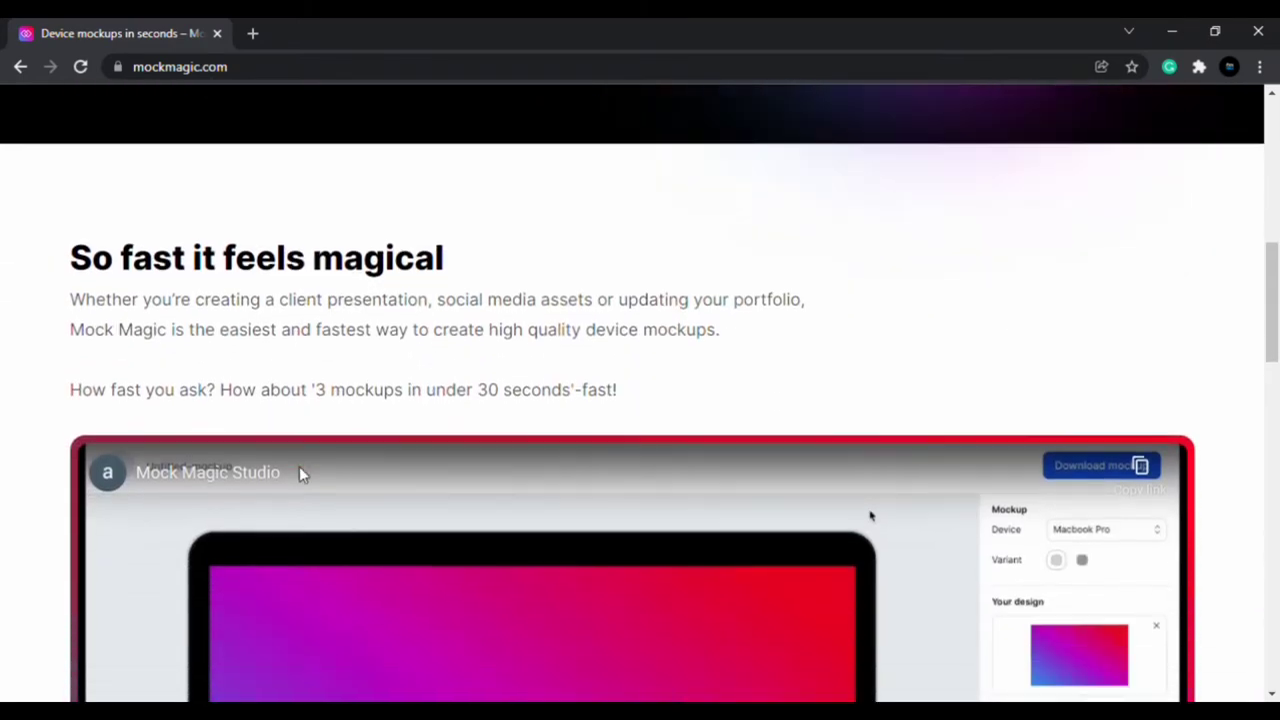
{"action": "scroll", "coordinate": [300, 471], "scroll_direction": "down", "scroll_amount": 2}
{"action": "scroll", "coordinate": [300, 471], "scroll_direction": "down", "scroll_amount": 2}
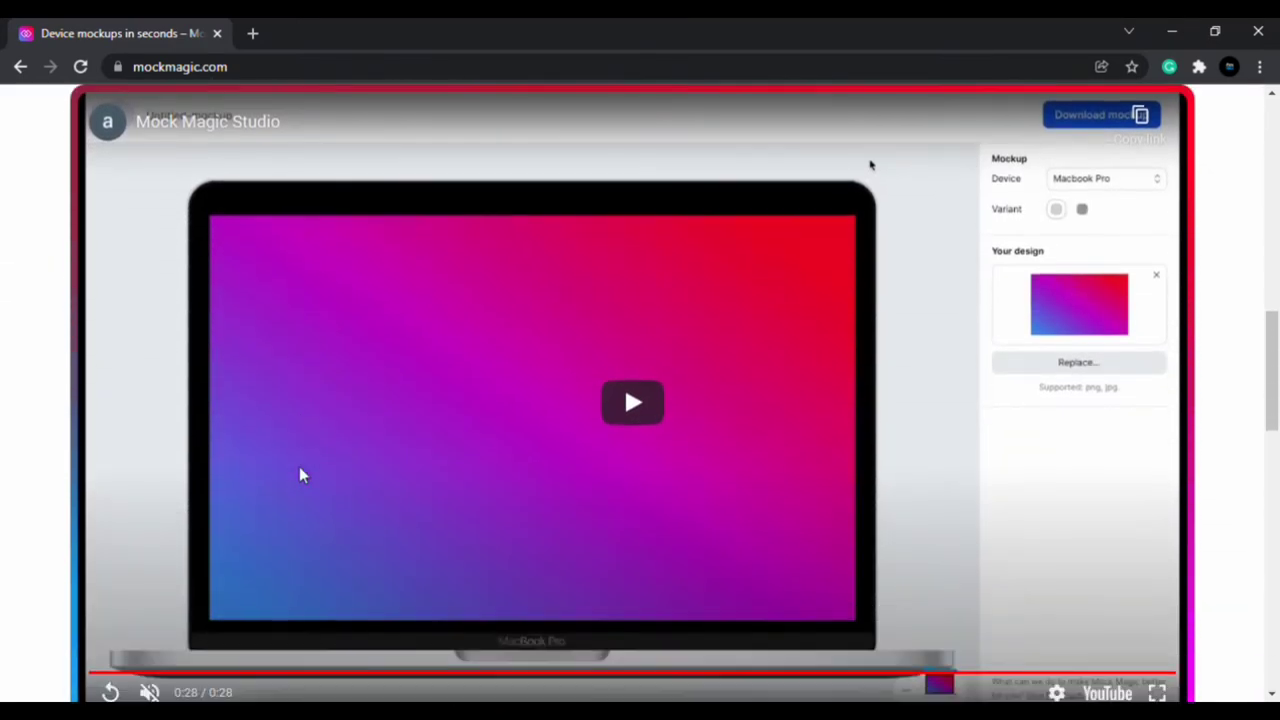
{"action": "left_click", "coordinate": [610, 414]}
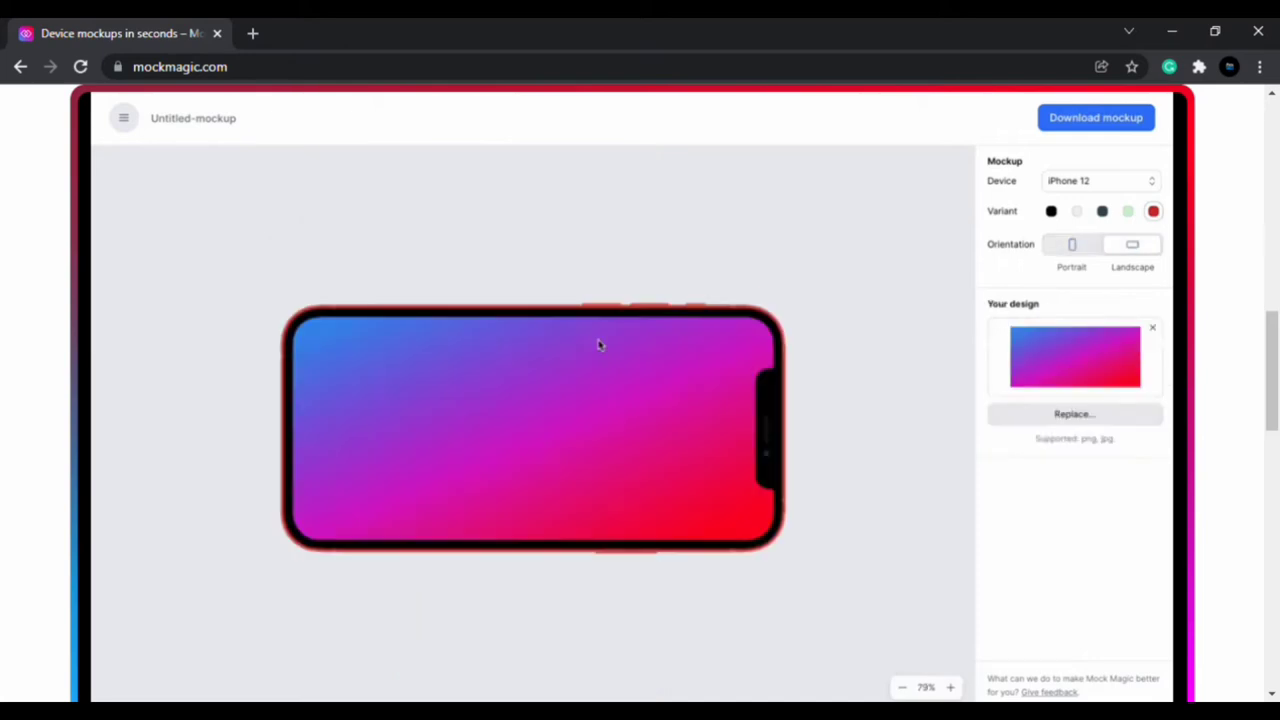
{"action": "scroll", "coordinate": [640, 400], "scroll_direction": "down", "scroll_amount": 10}
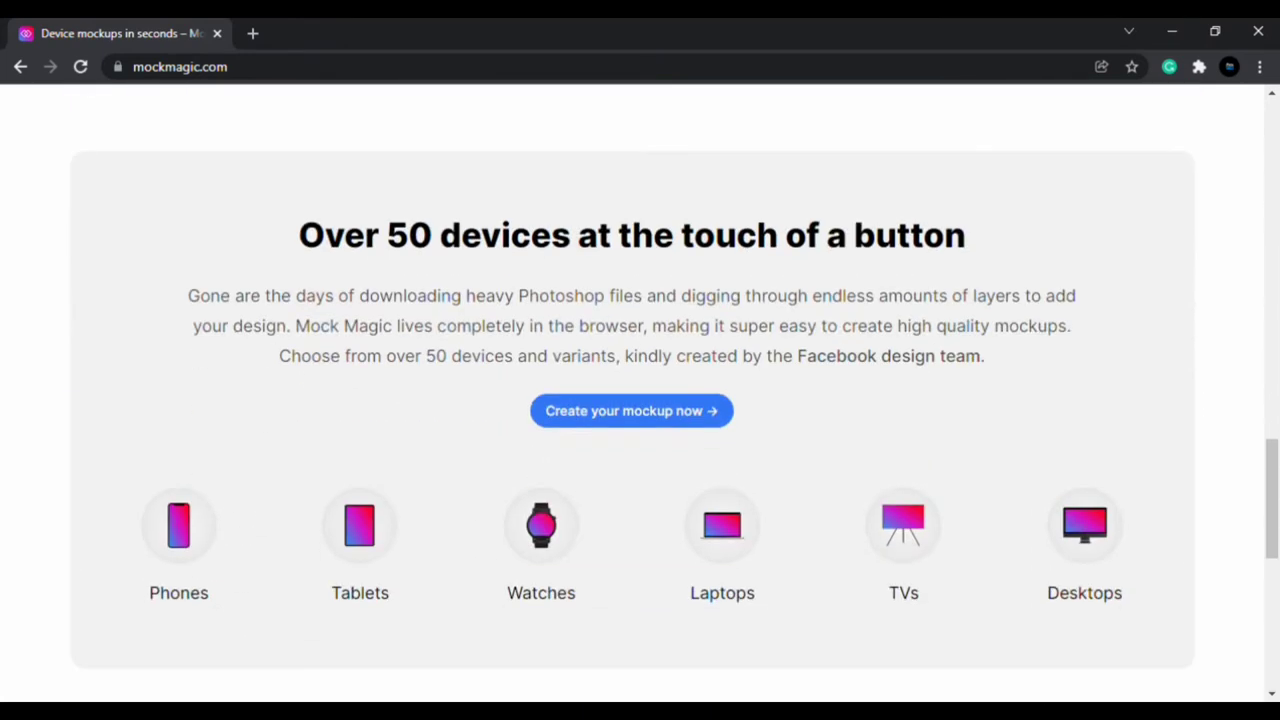
{"action": "scroll", "coordinate": [43, 488], "scroll_direction": "down", "scroll_amount": 1}
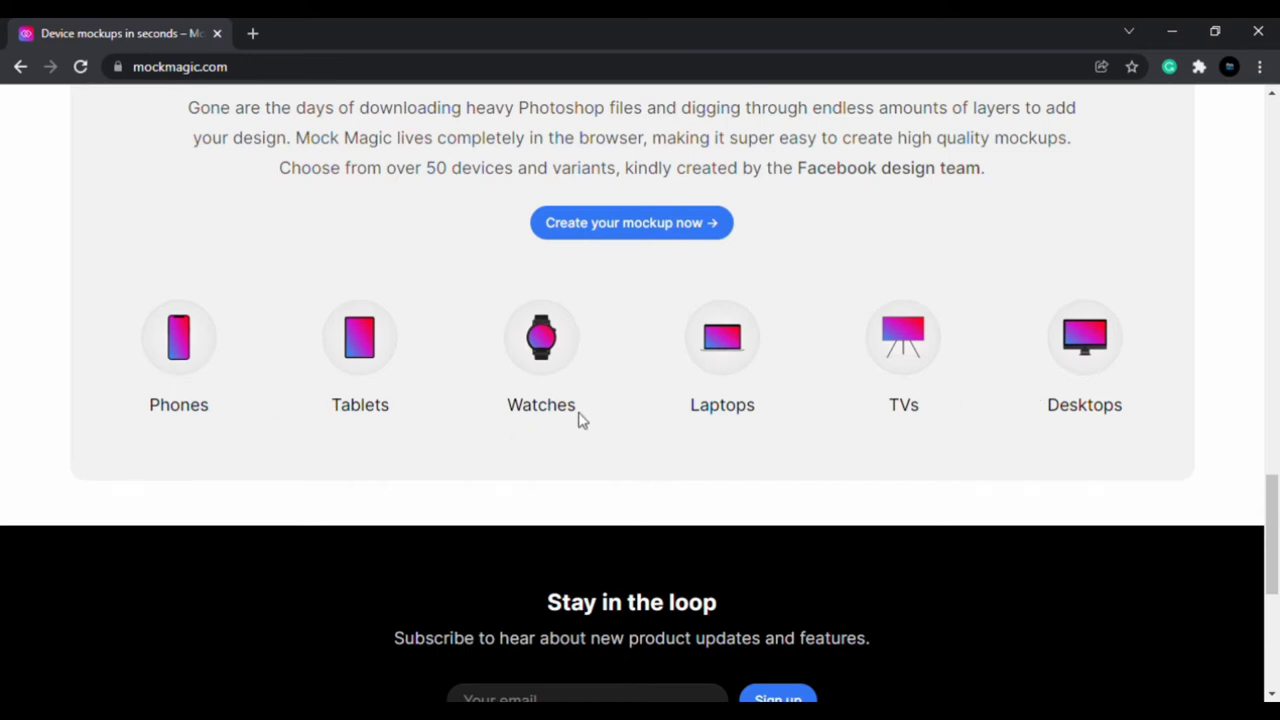
{"action": "scroll", "coordinate": [580, 420], "scroll_direction": "up", "scroll_amount": 20}
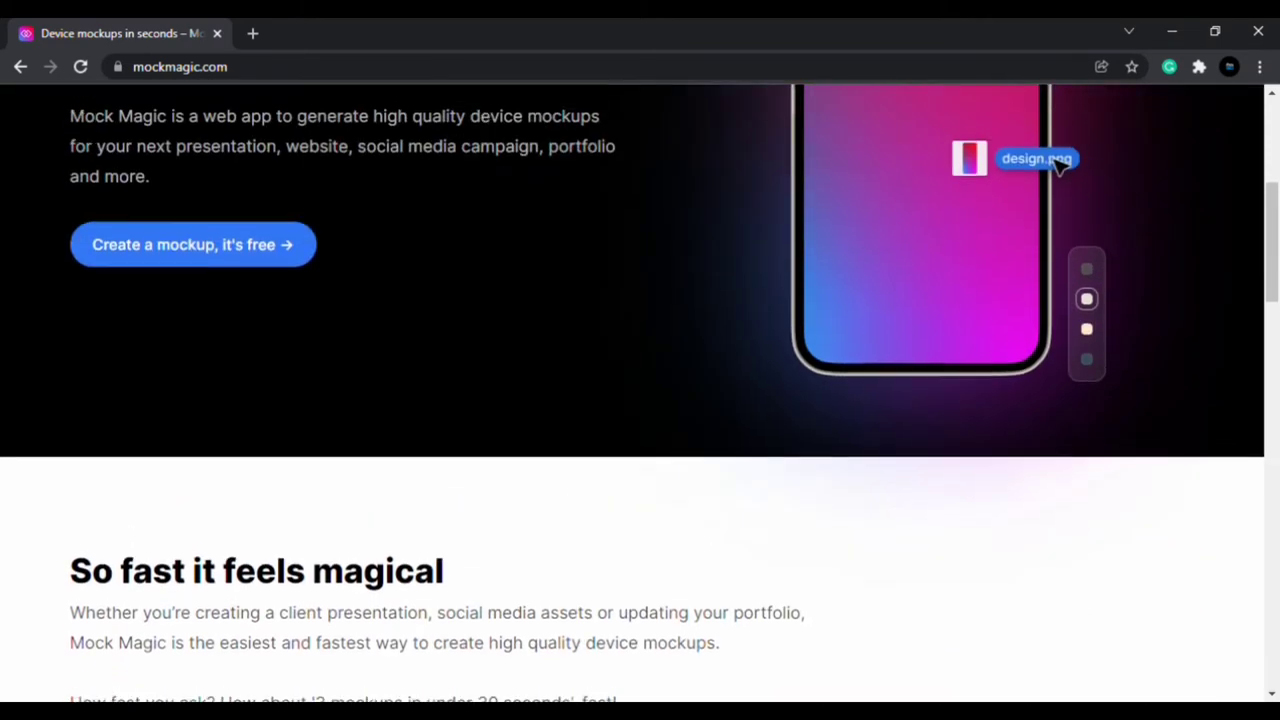
{"action": "scroll", "coordinate": [263, 437], "scroll_direction": "up", "scroll_amount": 2}
{"action": "scroll", "coordinate": [223, 449], "scroll_direction": "up", "scroll_amount": 1}
Step: Start a new mockup and, after trying pink and blue, set the iPhone to red
{"action": "left_click", "coordinate": [238, 521]}
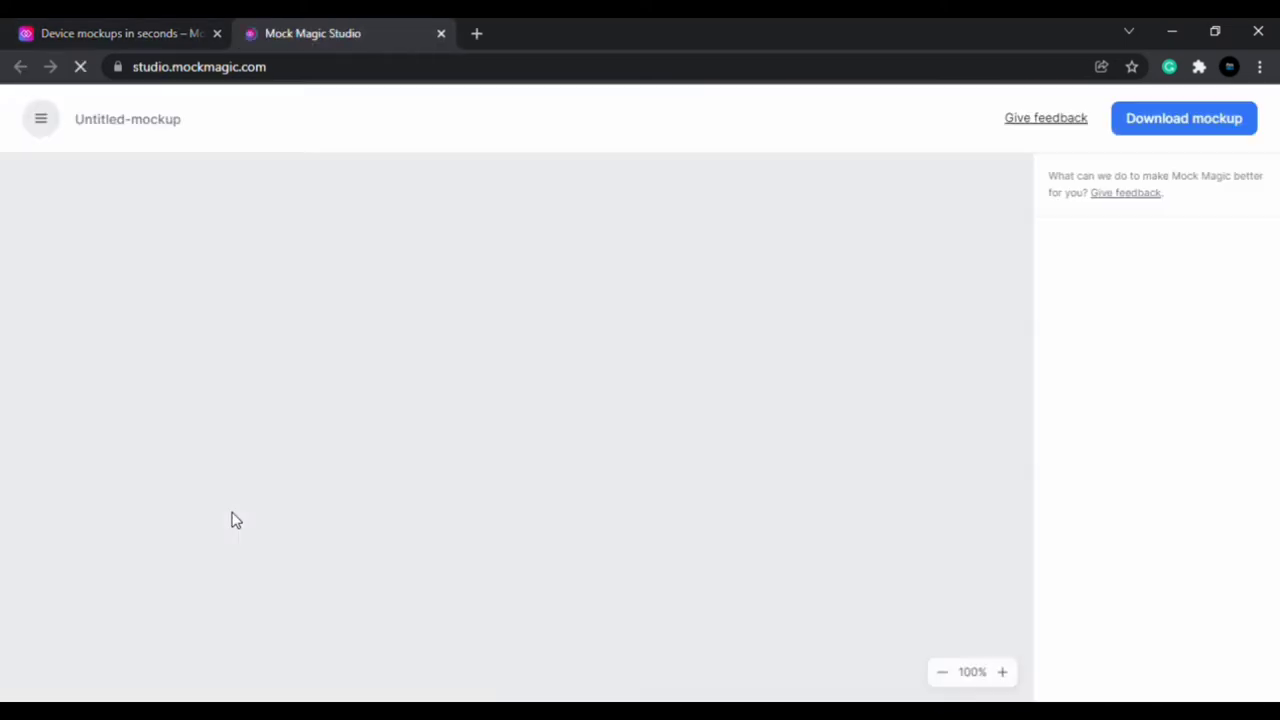
{"action": "left_click", "coordinate": [1256, 236]}
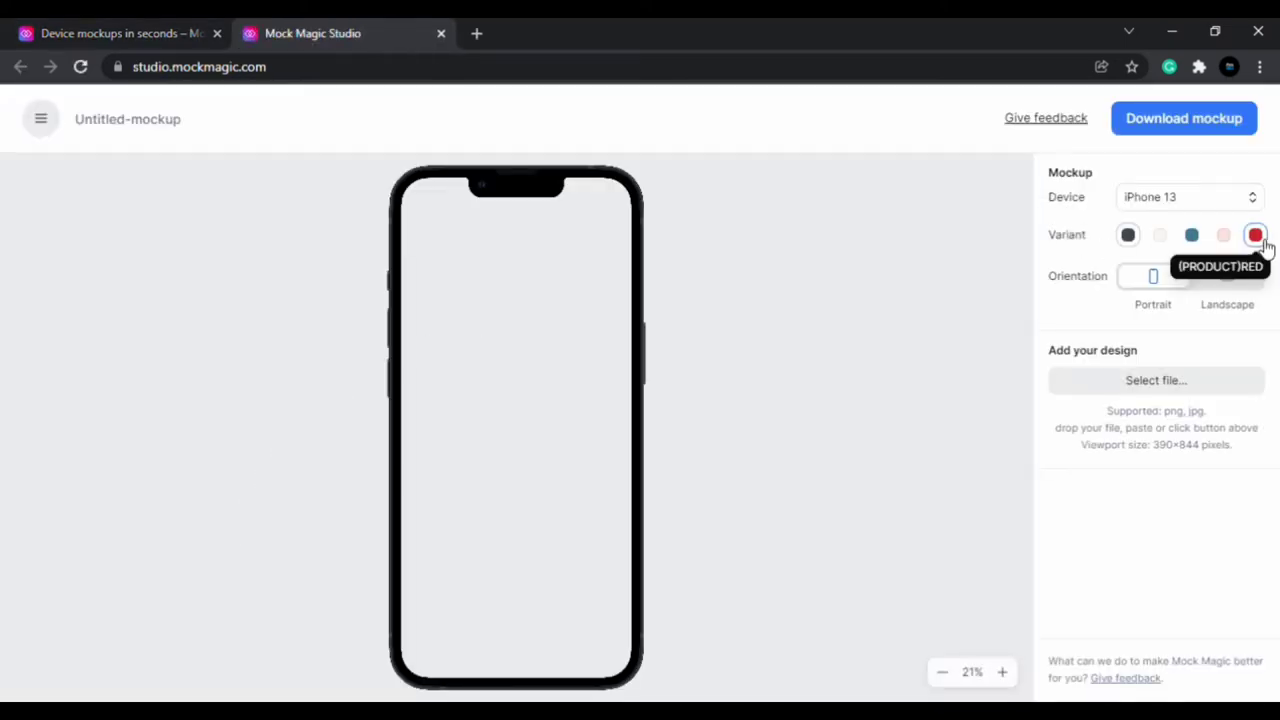
{"action": "left_click", "coordinate": [1228, 240]}
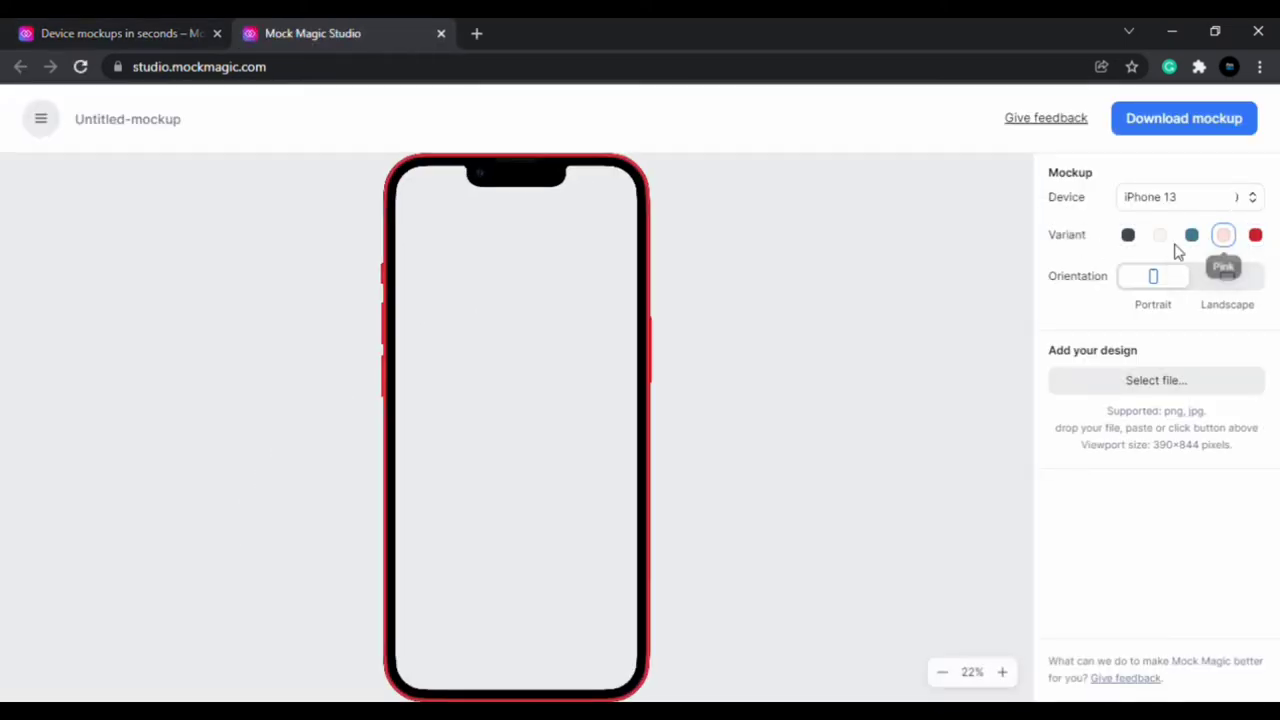
{"action": "left_click", "coordinate": [1195, 240]}
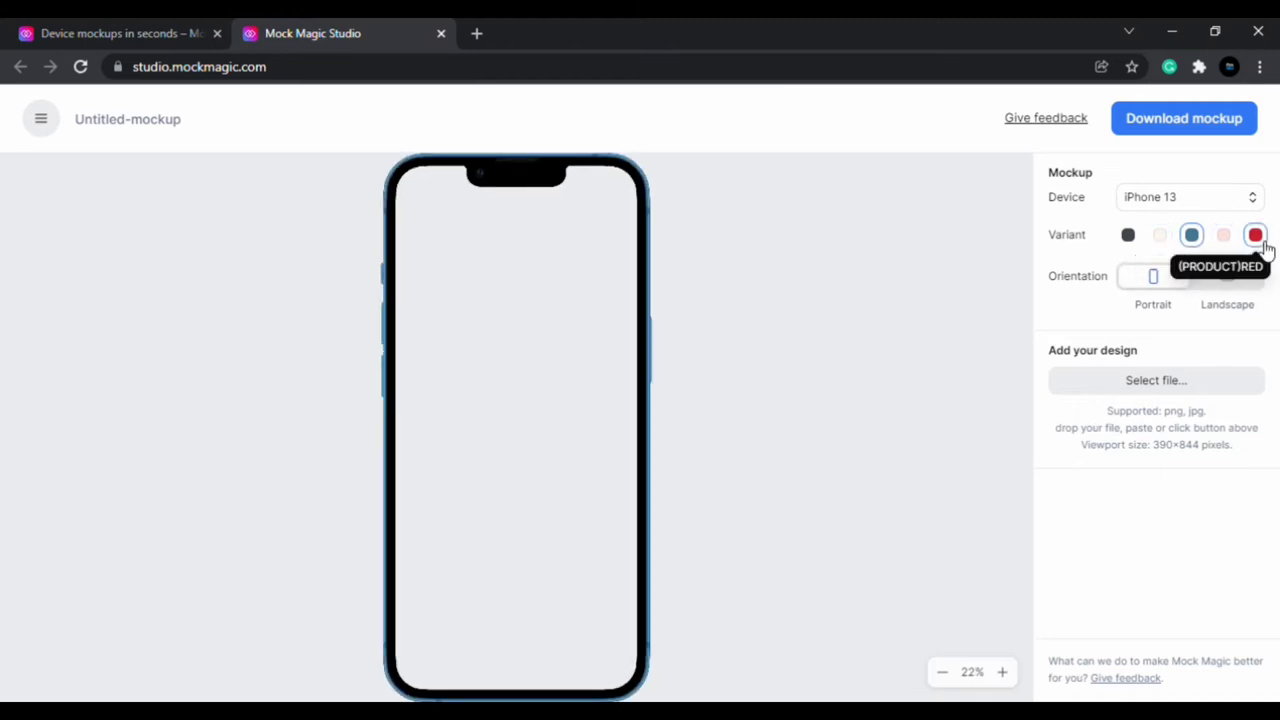
{"action": "left_click", "coordinate": [1256, 238]}
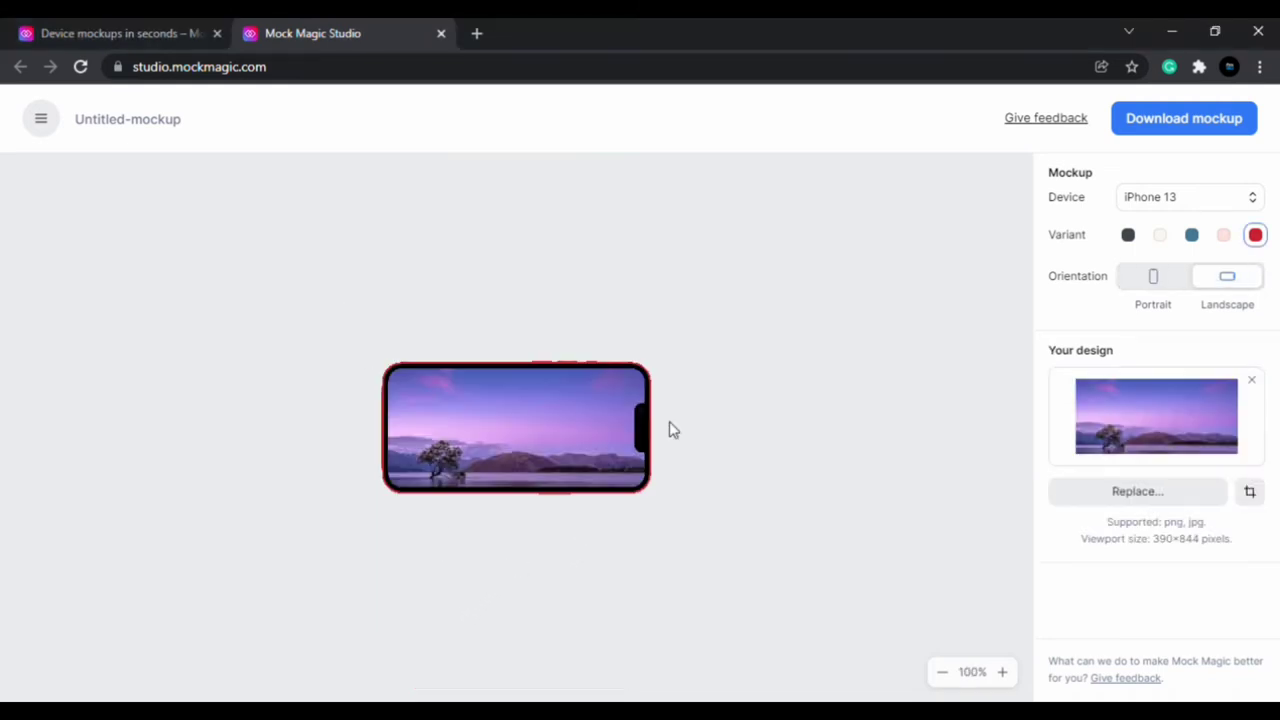
Step: Check the device list, keep iPhone 13, and download the mockup
{"action": "left_click", "coordinate": [1162, 198]}
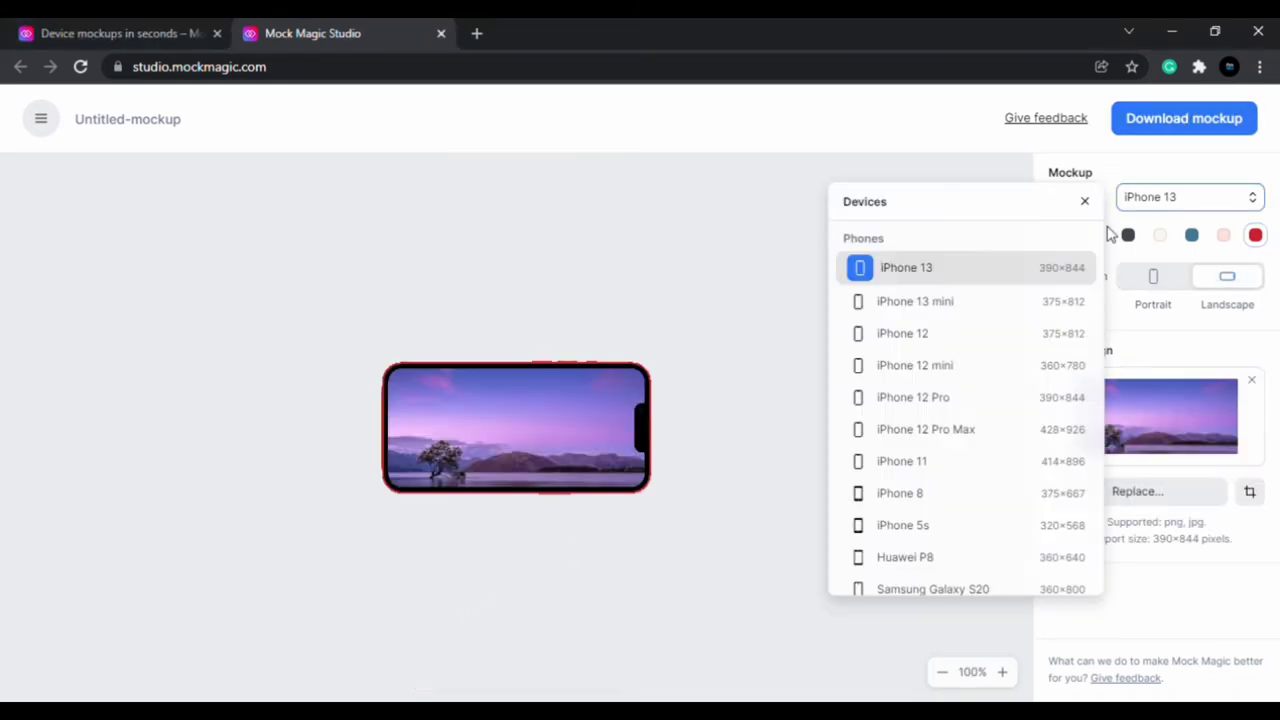
{"action": "scroll", "coordinate": [923, 340], "scroll_direction": "down", "scroll_amount": 3}
{"action": "scroll", "coordinate": [925, 347], "scroll_direction": "down", "scroll_amount": 3}
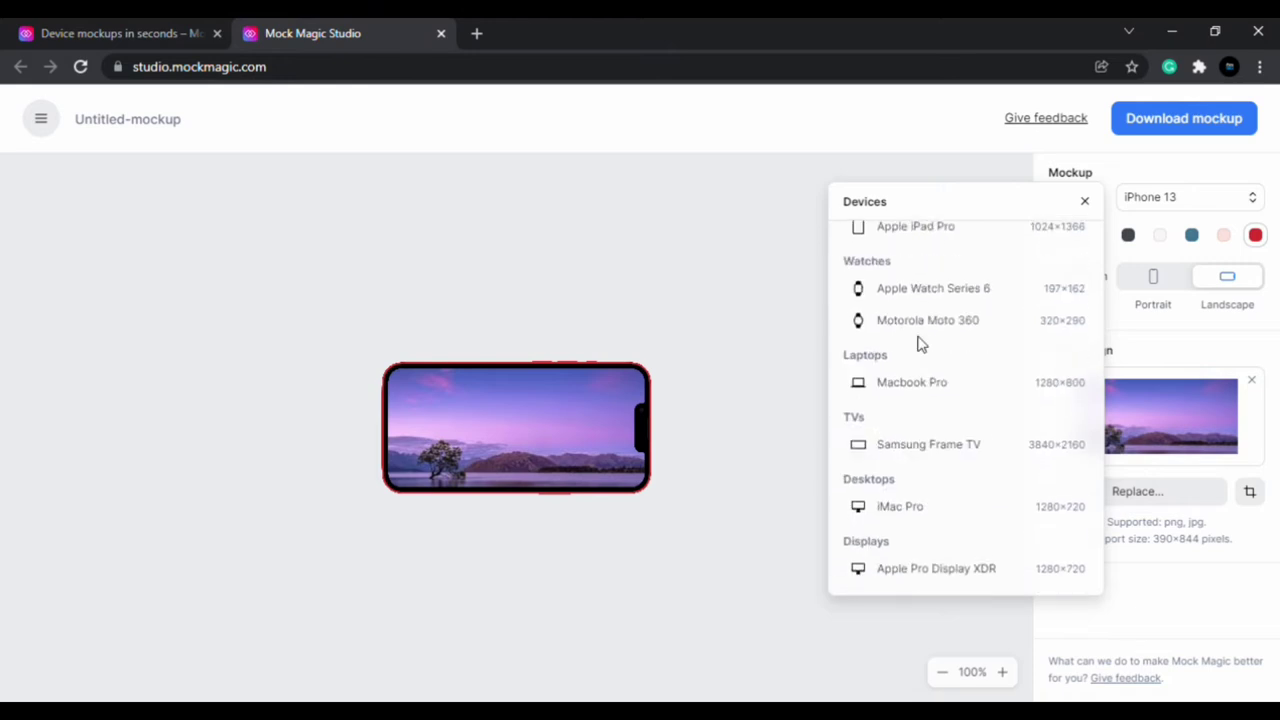
{"action": "scroll", "coordinate": [927, 400], "scroll_direction": "up", "scroll_amount": 10}
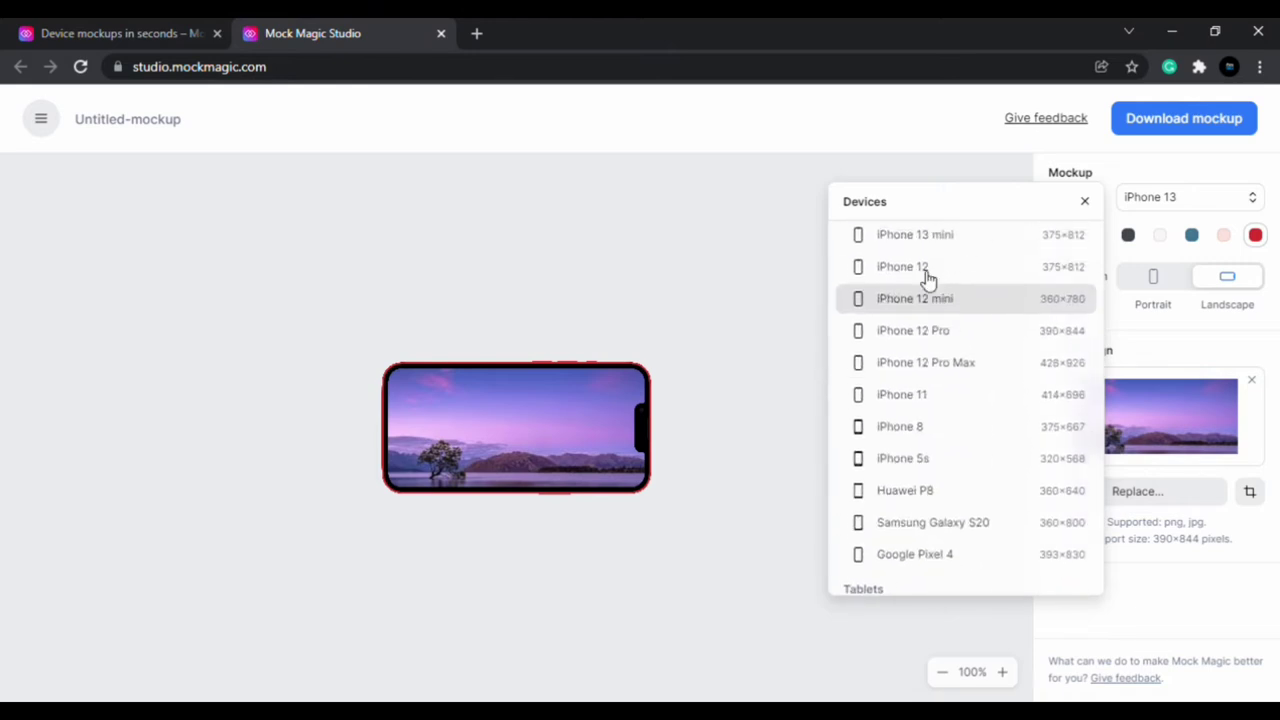
{"action": "left_click", "coordinate": [700, 281]}
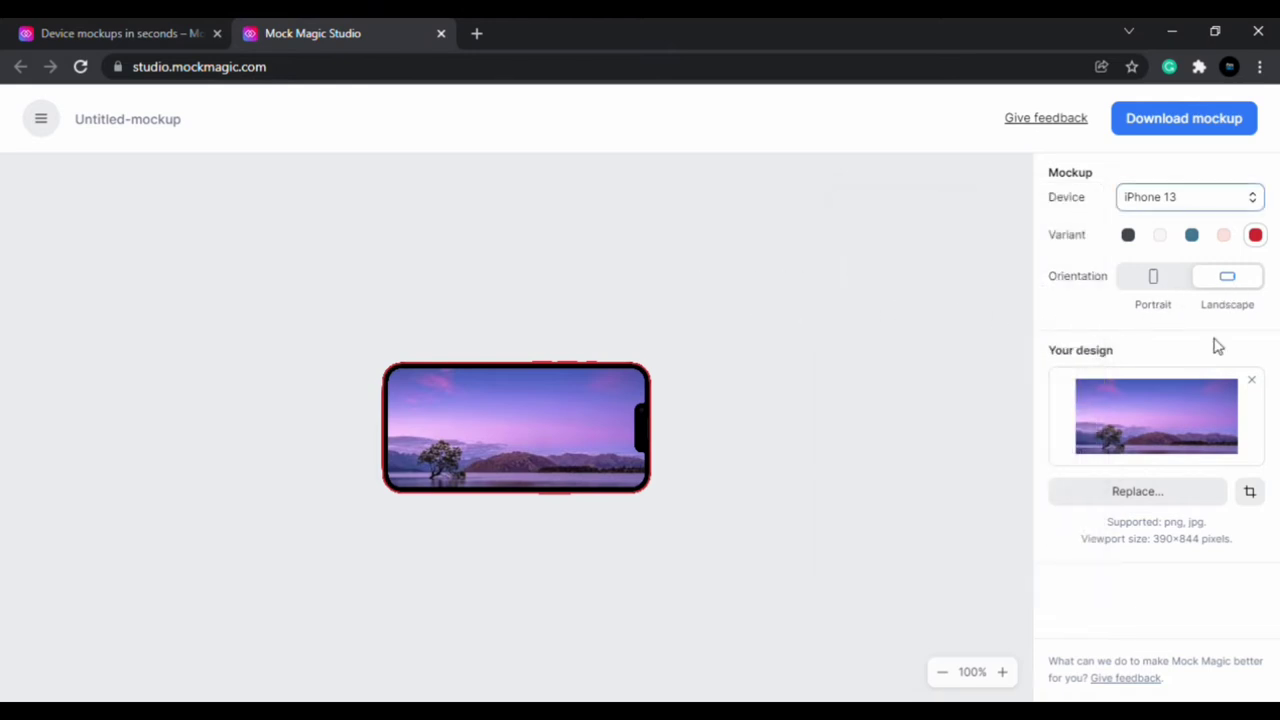
{"action": "left_click", "coordinate": [1163, 120]}
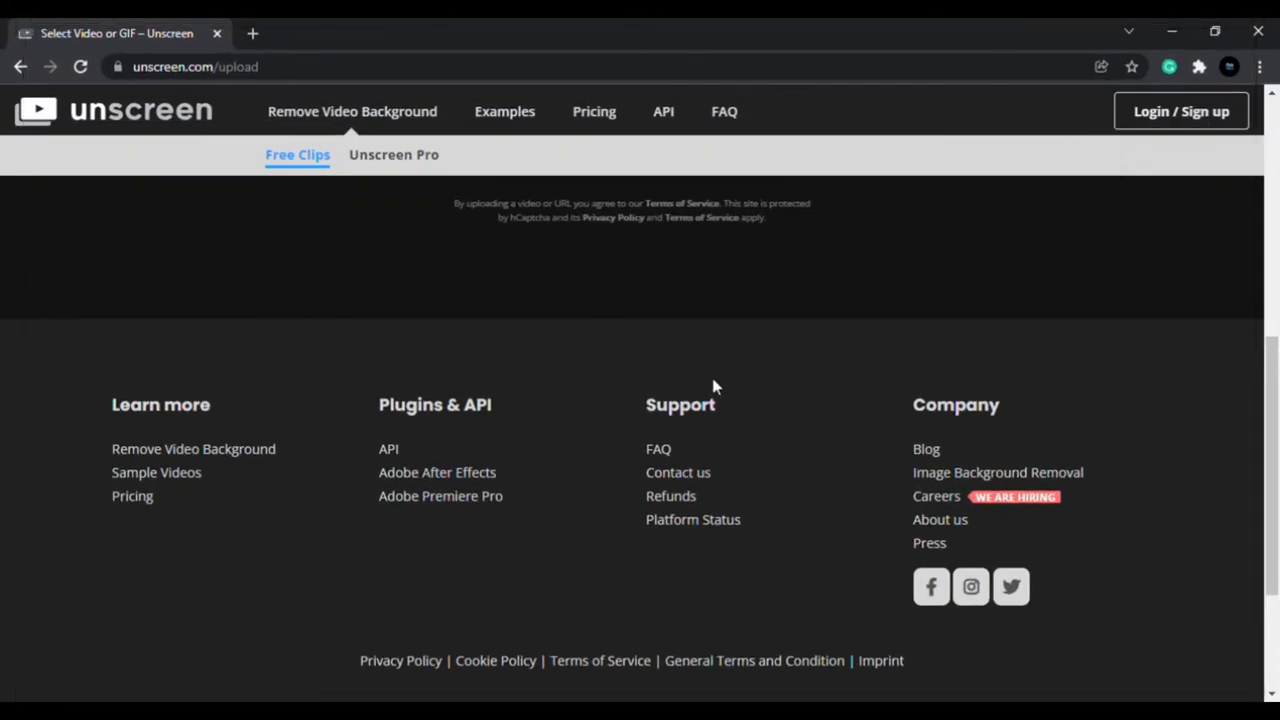
{"action": "scroll", "coordinate": [711, 383], "scroll_direction": "up", "scroll_amount": 5}
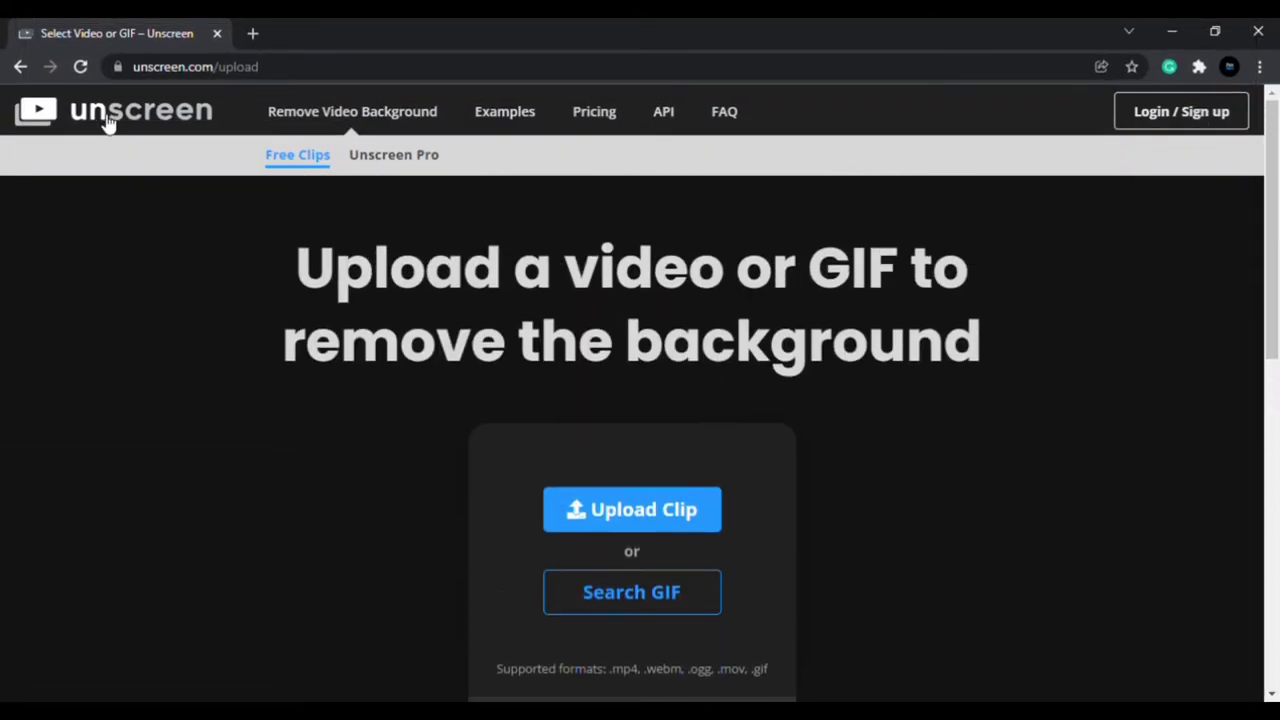
{"action": "scroll", "coordinate": [524, 339], "scroll_direction": "down", "scroll_amount": 5}
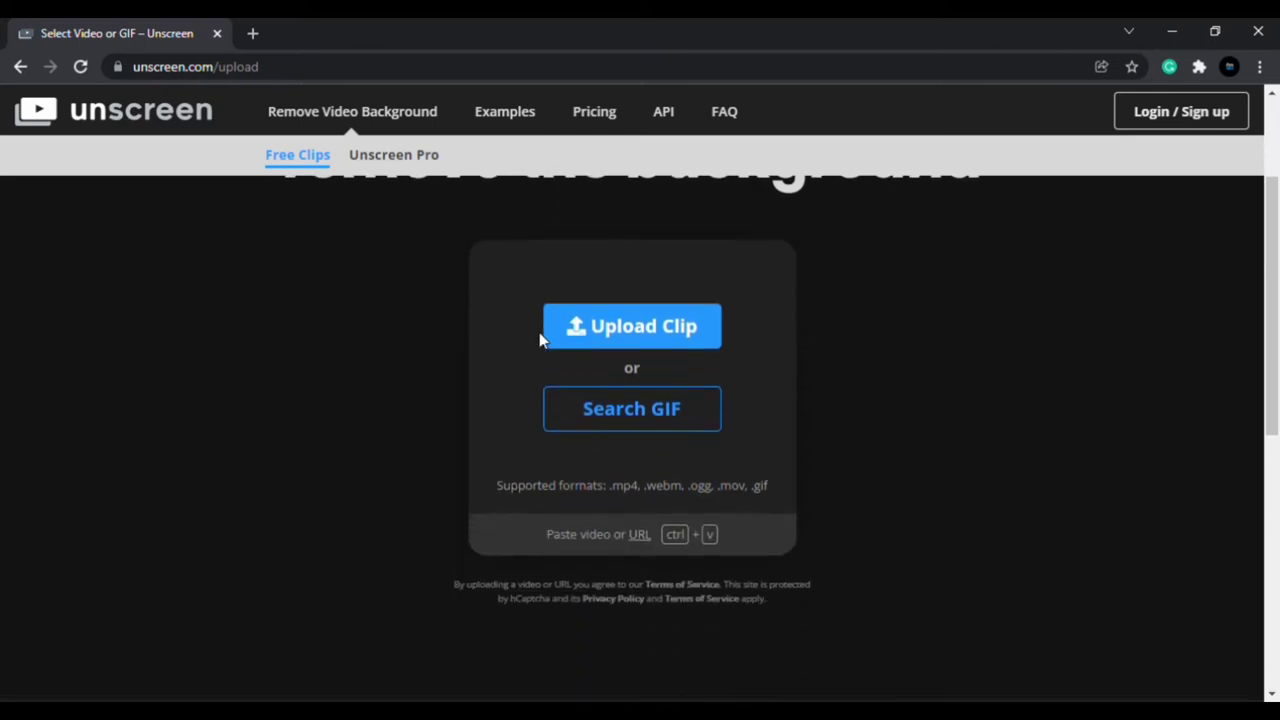
{"action": "scroll", "coordinate": [539, 341], "scroll_direction": "down", "scroll_amount": 2}
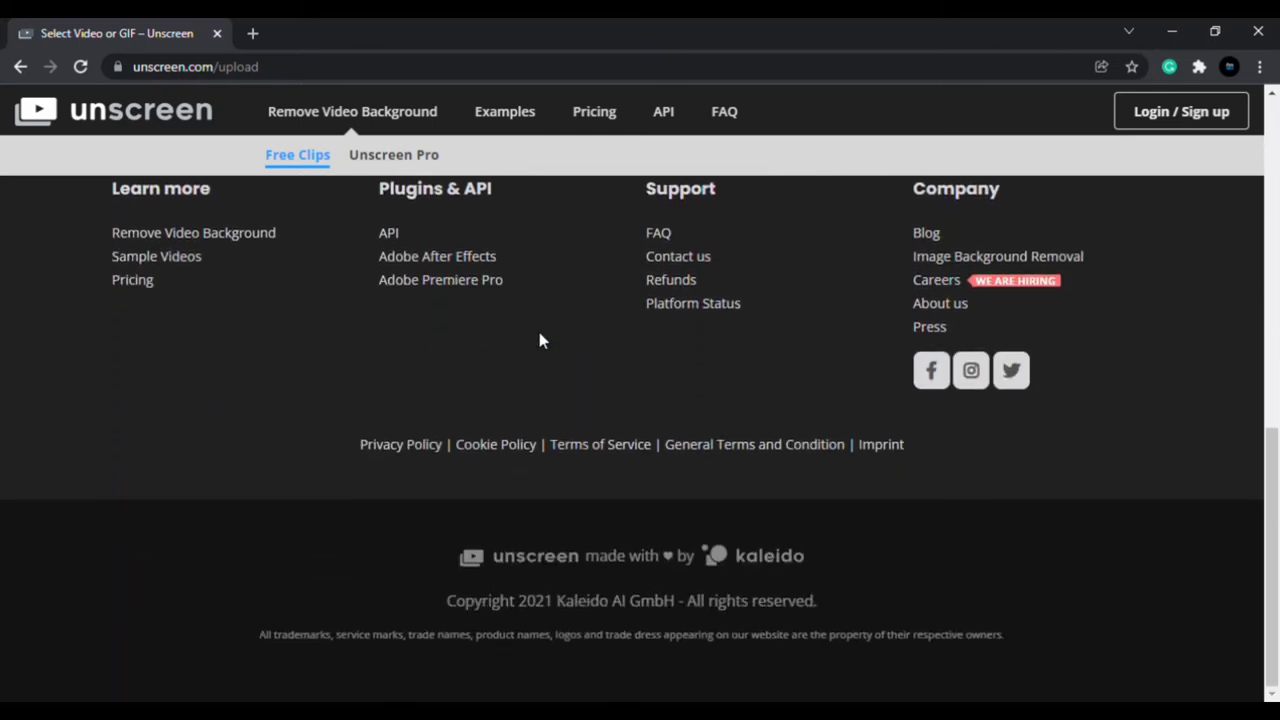
{"action": "scroll", "coordinate": [539, 341], "scroll_direction": "up", "scroll_amount": 5}
{"action": "scroll", "coordinate": [539, 340], "scroll_direction": "up", "scroll_amount": 2}
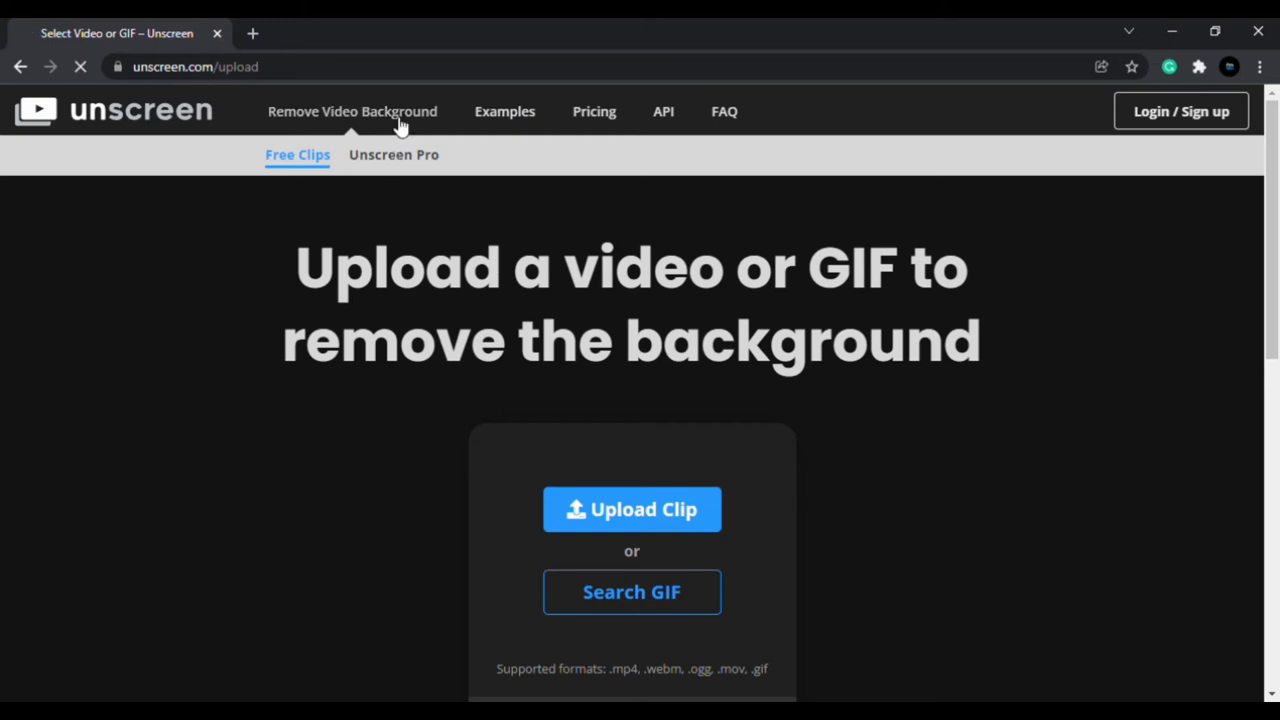
{"action": "scroll", "coordinate": [455, 290], "scroll_direction": "down", "scroll_amount": 2}
{"action": "scroll", "coordinate": [455, 290], "scroll_direction": "down", "scroll_amount": 2}
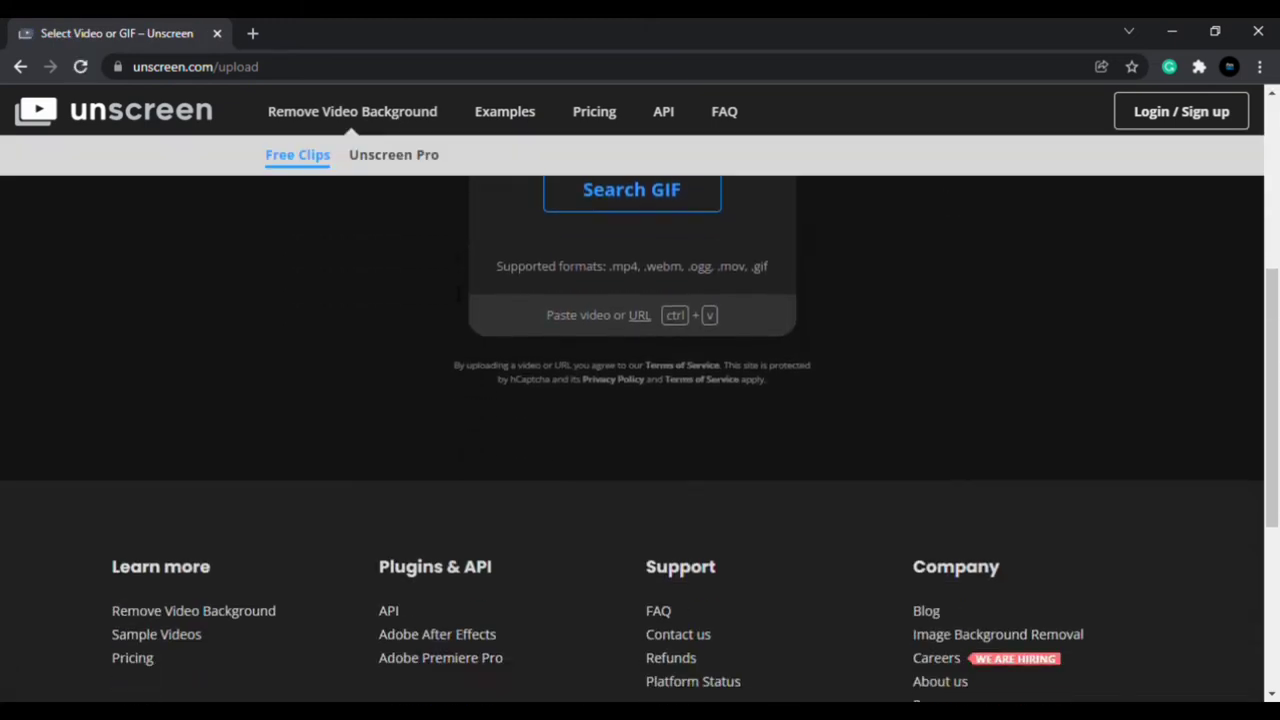
{"action": "scroll", "coordinate": [457, 288], "scroll_direction": "down", "scroll_amount": 1}
{"action": "scroll", "coordinate": [455, 288], "scroll_direction": "up", "scroll_amount": 2}
{"action": "scroll", "coordinate": [458, 295], "scroll_direction": "up", "scroll_amount": 3}
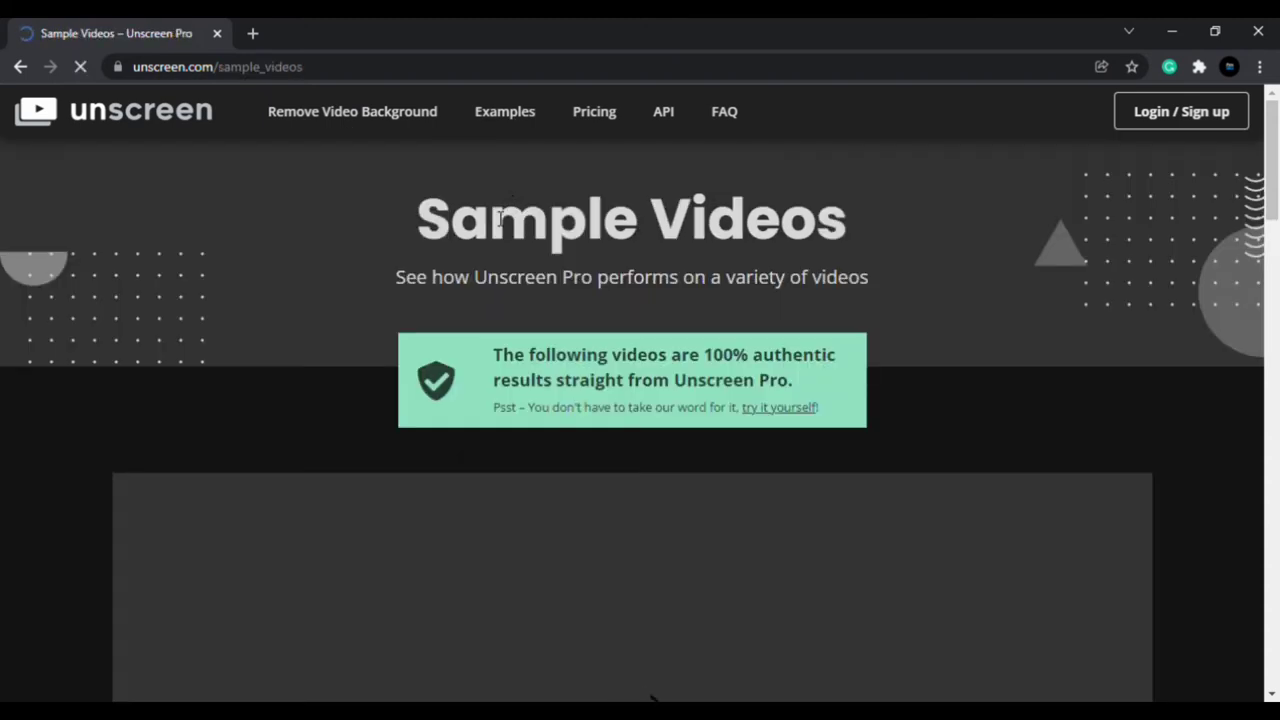
{"action": "scroll", "coordinate": [468, 225], "scroll_direction": "down", "scroll_amount": 3}
{"action": "scroll", "coordinate": [468, 225], "scroll_direction": "down", "scroll_amount": 1}
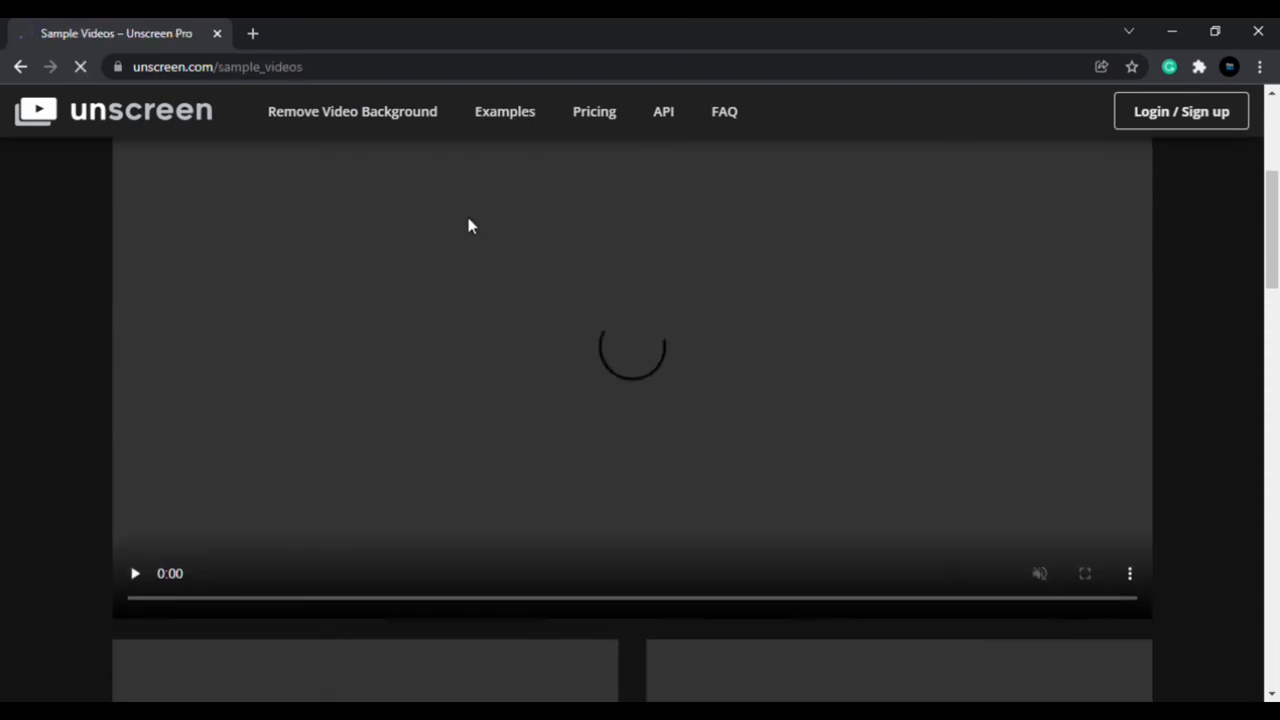
{"action": "scroll", "coordinate": [468, 225], "scroll_direction": "up", "scroll_amount": 1}
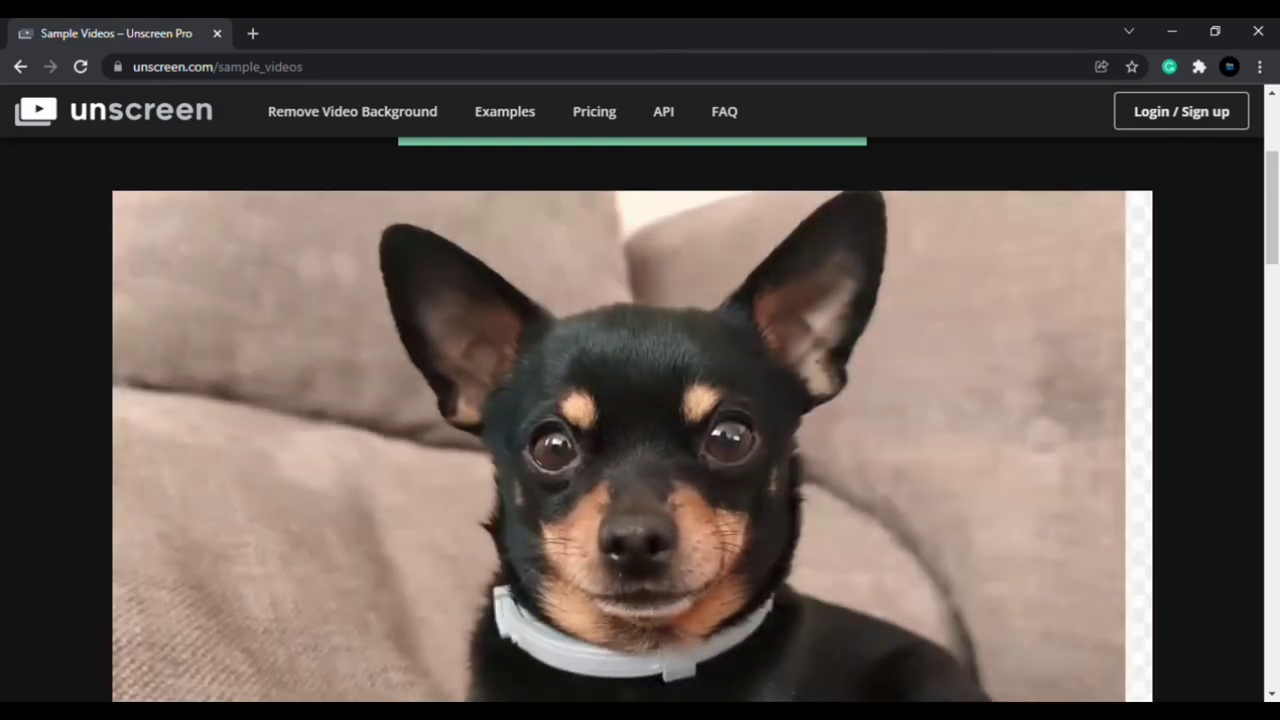
{"action": "scroll", "coordinate": [232, 177], "scroll_direction": "up", "scroll_amount": 5}
{"action": "key", "text": "alt+Left"}
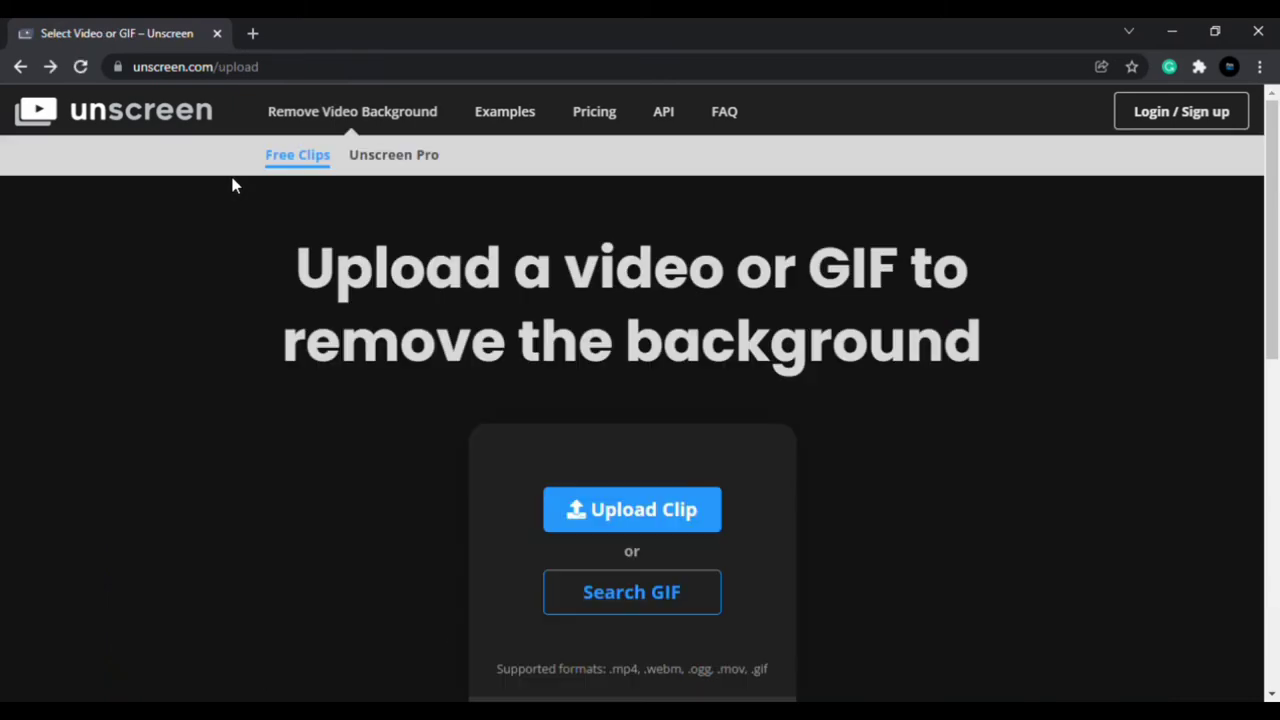
Step: Upload the video clip for background removal and bring up the Change Background options
{"action": "left_click", "coordinate": [605, 512]}
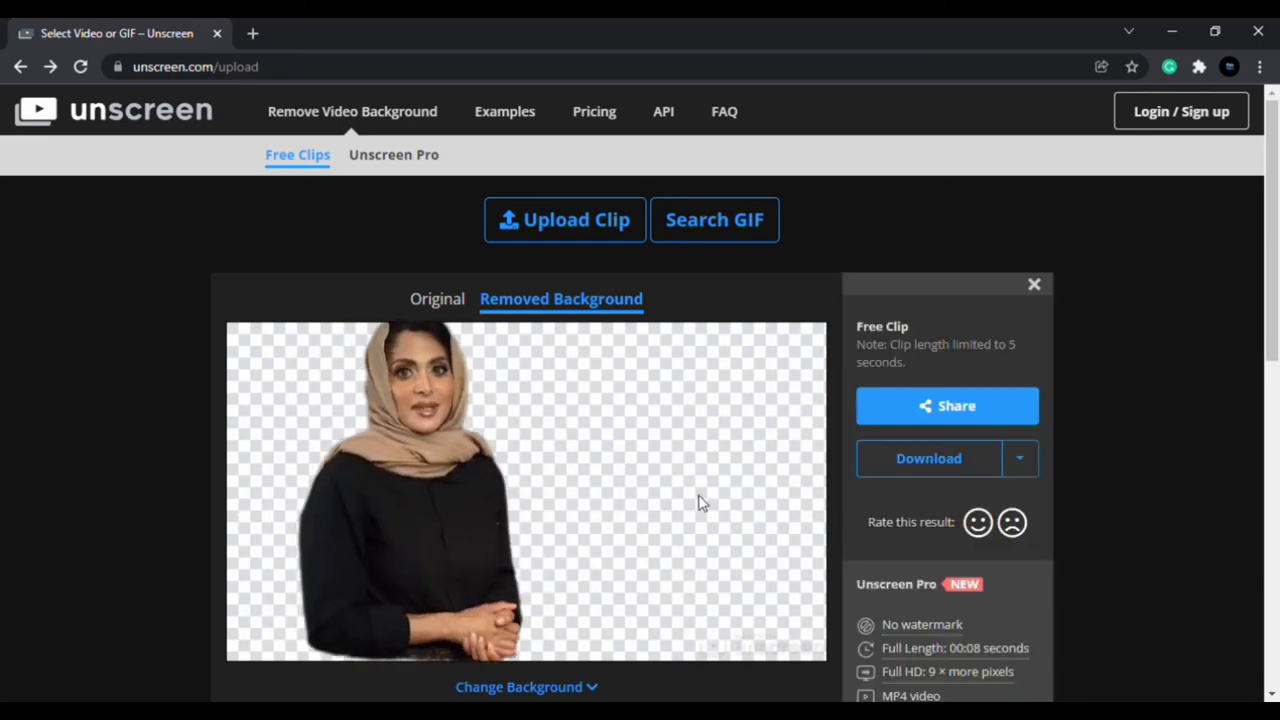
{"action": "scroll", "coordinate": [698, 503], "scroll_direction": "down", "scroll_amount": 2}
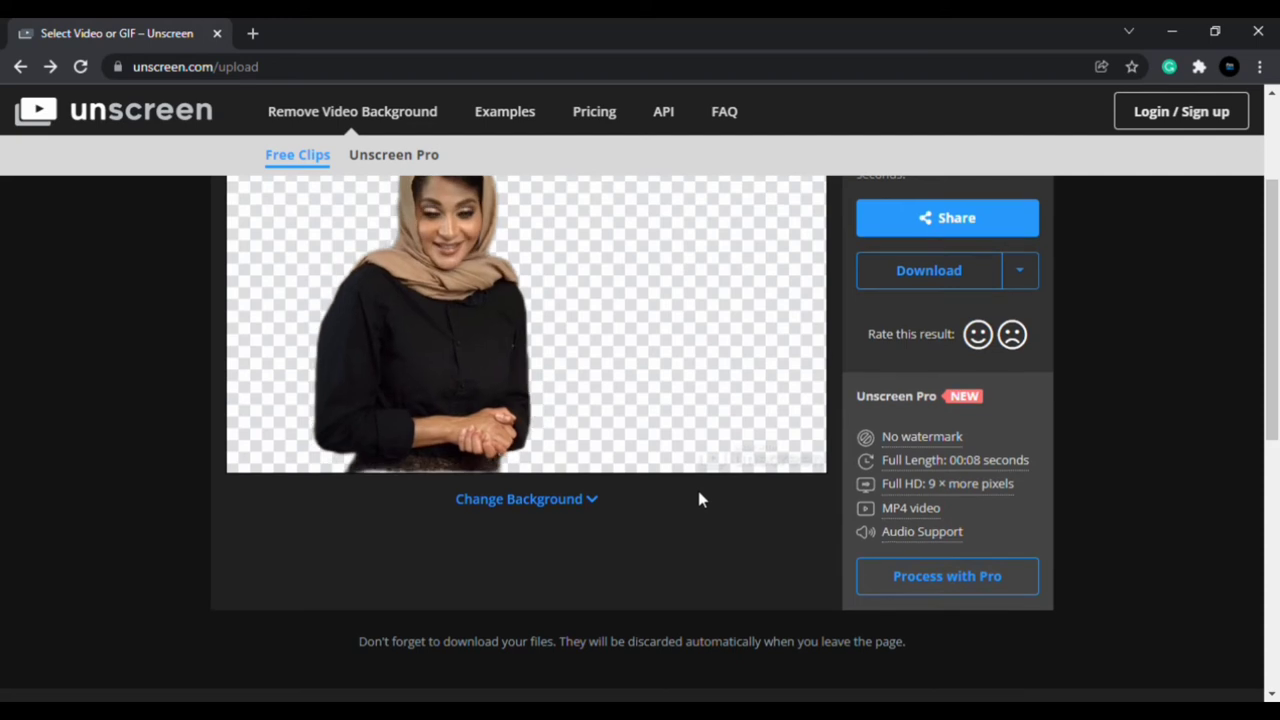
{"action": "left_click", "coordinate": [587, 507]}
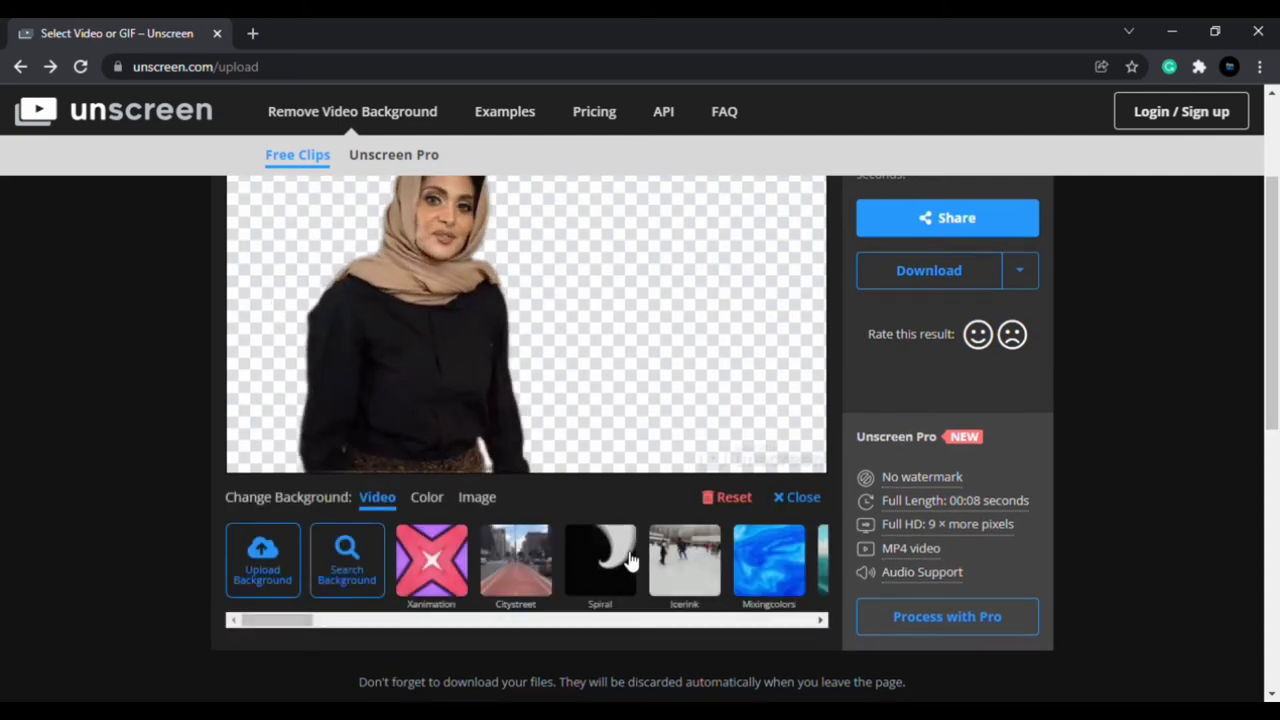
Step: Try the Spiral, Deusex and Milkyway video scenes as the clip's background
{"action": "left_click", "coordinate": [630, 562]}
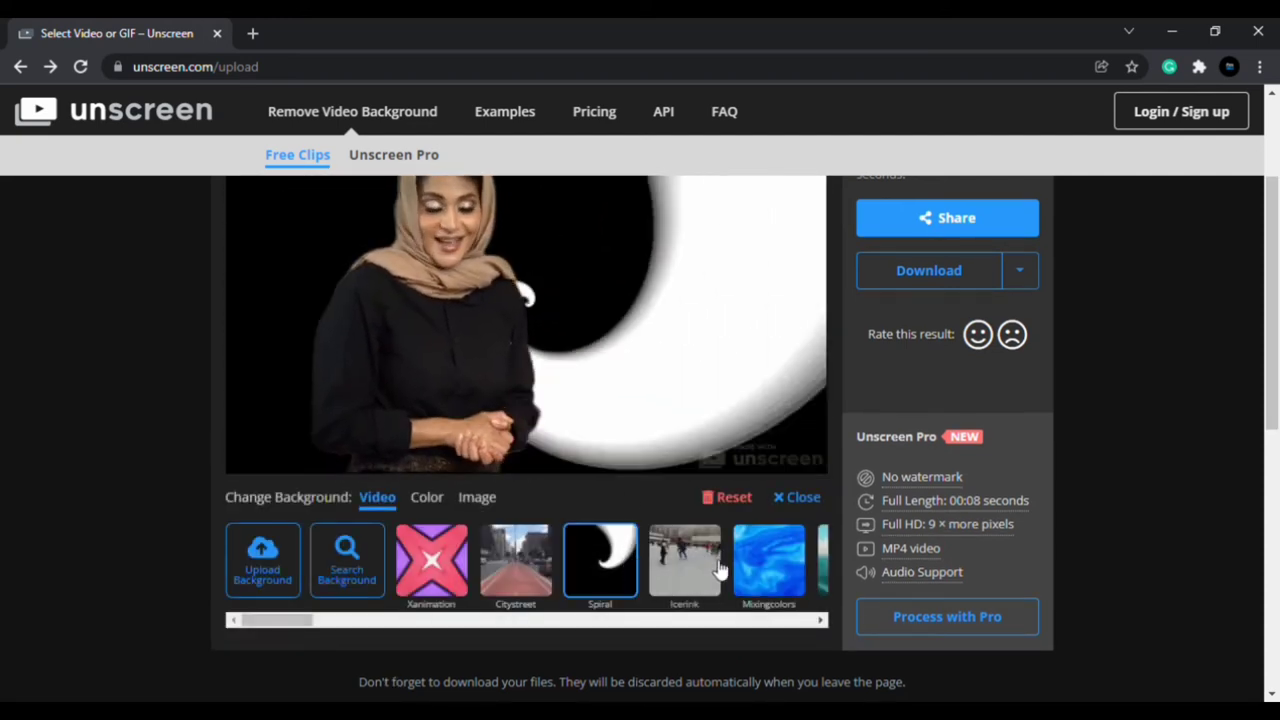
{"action": "scroll", "coordinate": [710, 596], "scroll_direction": "up", "scroll_amount": 2}
{"action": "scroll", "coordinate": [720, 605], "scroll_direction": "down", "scroll_amount": 2}
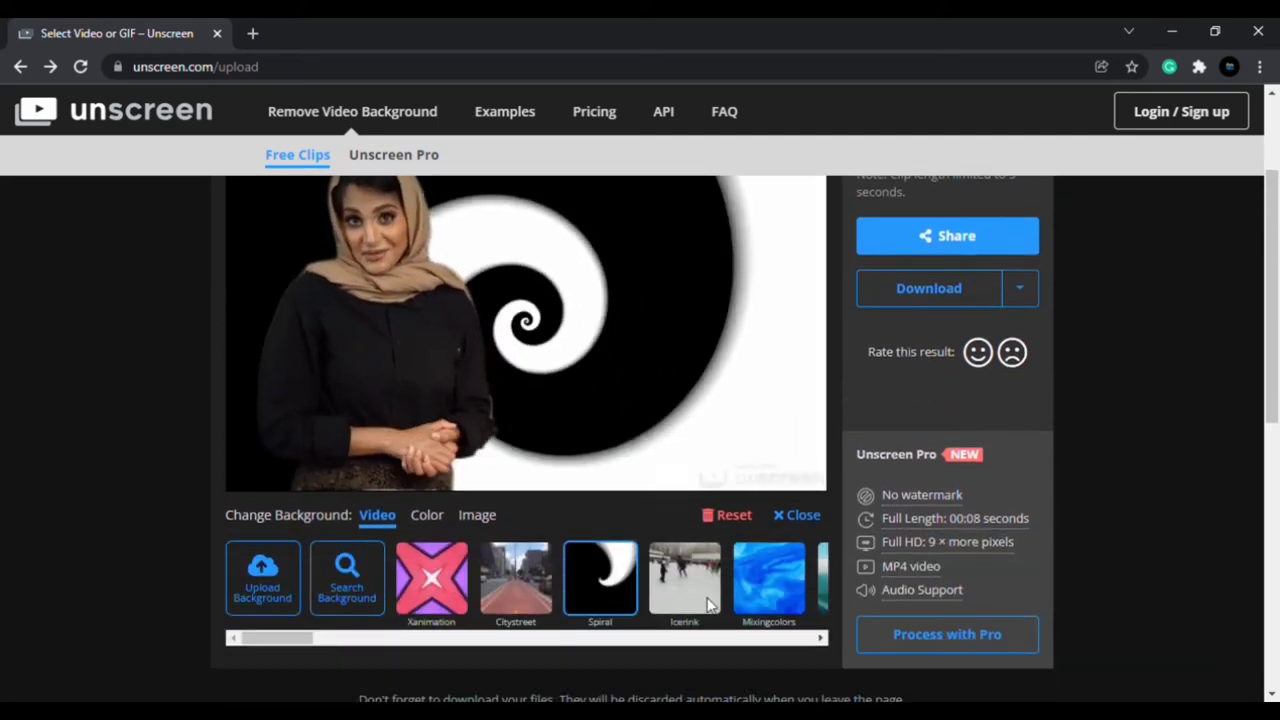
{"action": "scroll", "coordinate": [810, 621], "scroll_direction": "right", "scroll_amount": 5}
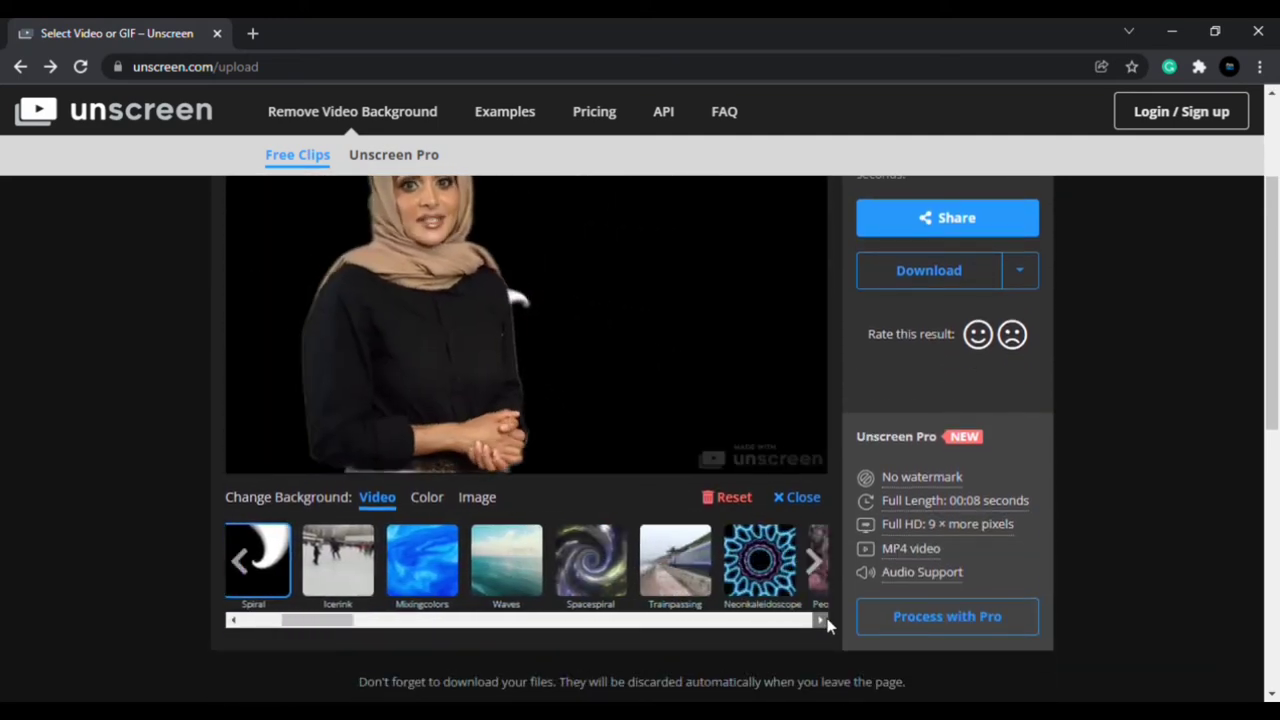
{"action": "scroll", "coordinate": [827, 621], "scroll_direction": "right", "scroll_amount": 2}
{"action": "scroll", "coordinate": [827, 621], "scroll_direction": "right", "scroll_amount": 2}
{"action": "scroll", "coordinate": [827, 621], "scroll_direction": "right", "scroll_amount": 1}
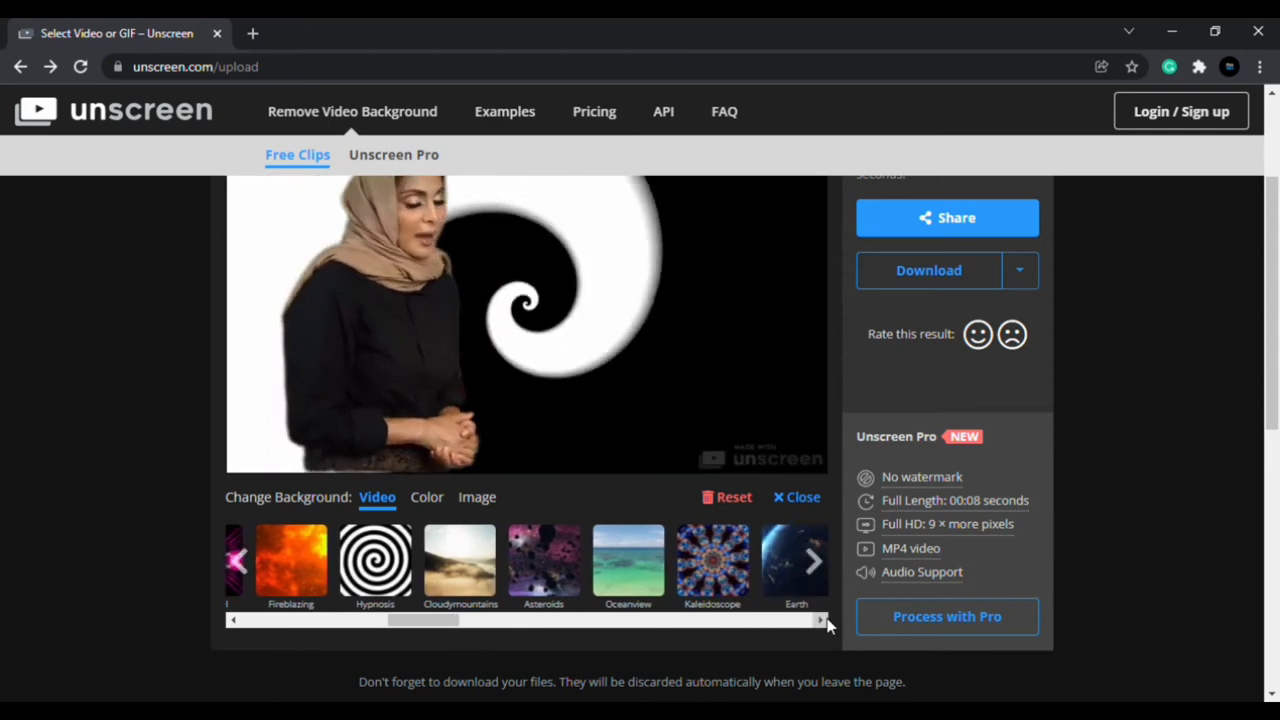
{"action": "scroll", "coordinate": [827, 621], "scroll_direction": "right", "scroll_amount": 1}
{"action": "scroll", "coordinate": [827, 621], "scroll_direction": "right", "scroll_amount": 3}
{"action": "scroll", "coordinate": [827, 621], "scroll_direction": "right", "scroll_amount": 1}
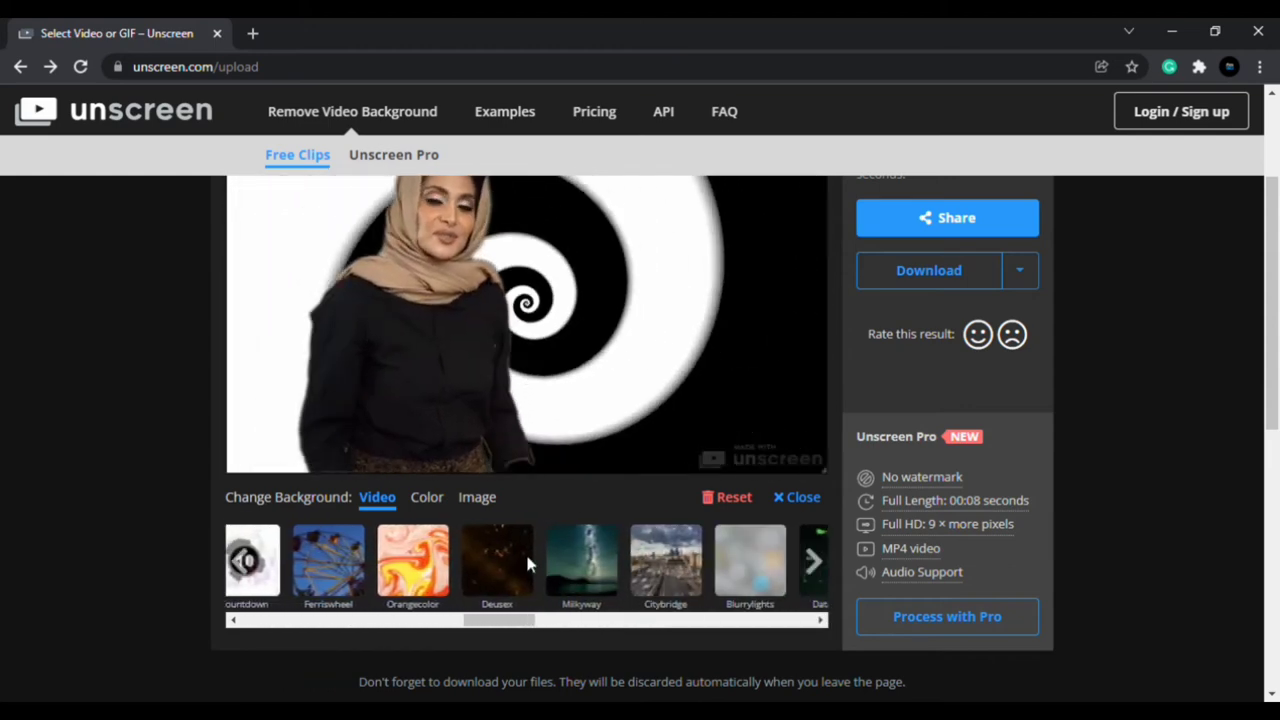
{"action": "left_click", "coordinate": [525, 551]}
{"action": "left_click", "coordinate": [586, 585]}
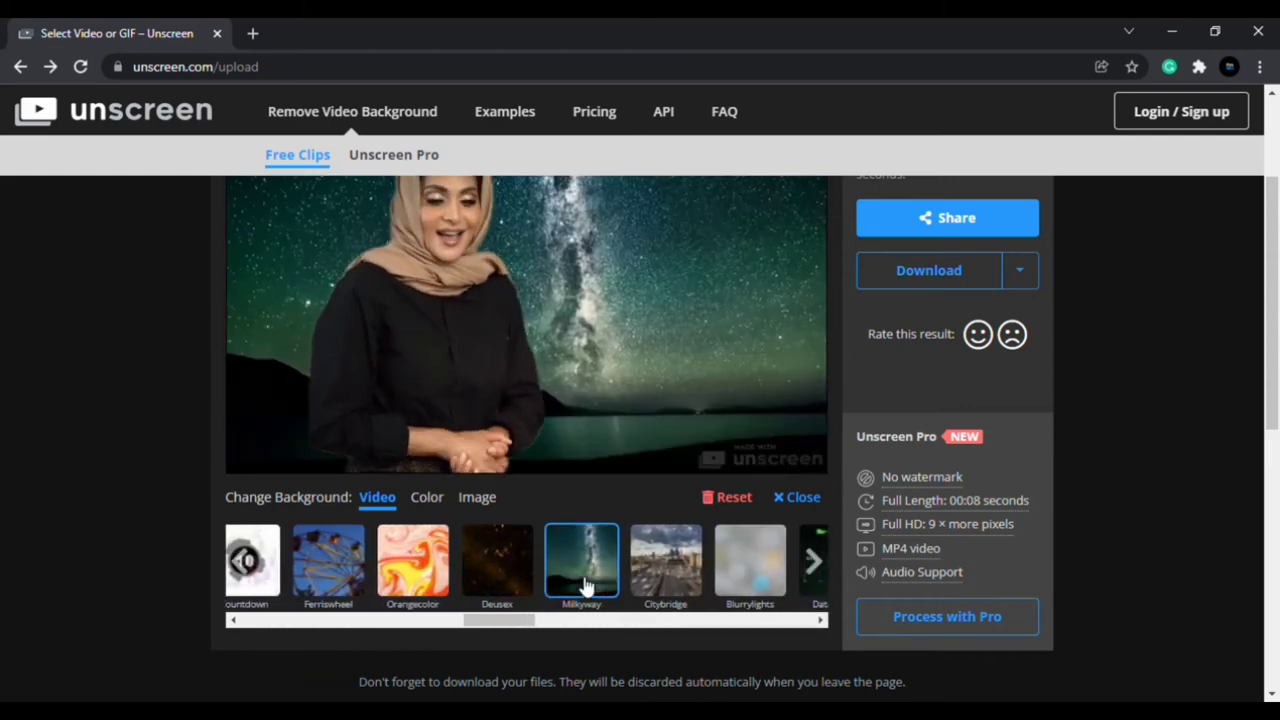
Step: Switch the clip's background to the River video scene
{"action": "scroll", "coordinate": [314, 329], "scroll_direction": "up", "scroll_amount": 3}
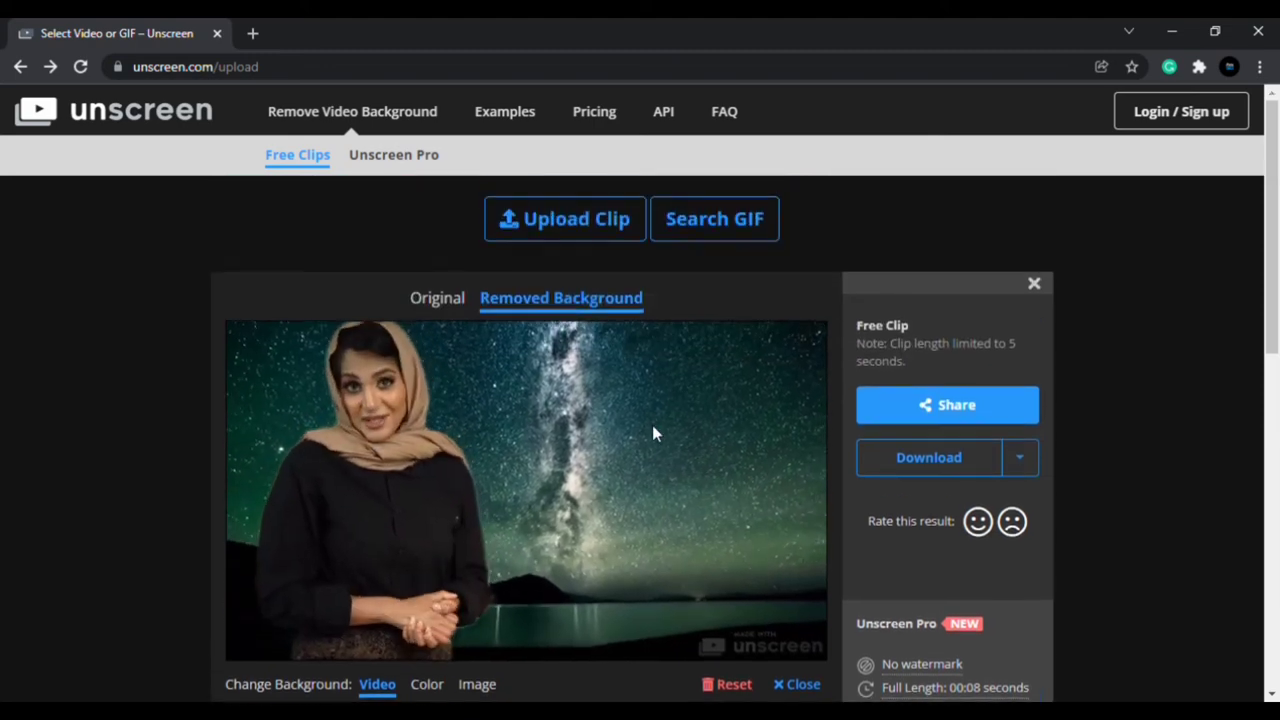
{"action": "scroll", "coordinate": [700, 465], "scroll_direction": "down", "scroll_amount": 3}
{"action": "scroll", "coordinate": [820, 620], "scroll_direction": "right", "scroll_amount": 1}
{"action": "scroll", "coordinate": [820, 620], "scroll_direction": "right", "scroll_amount": 3}
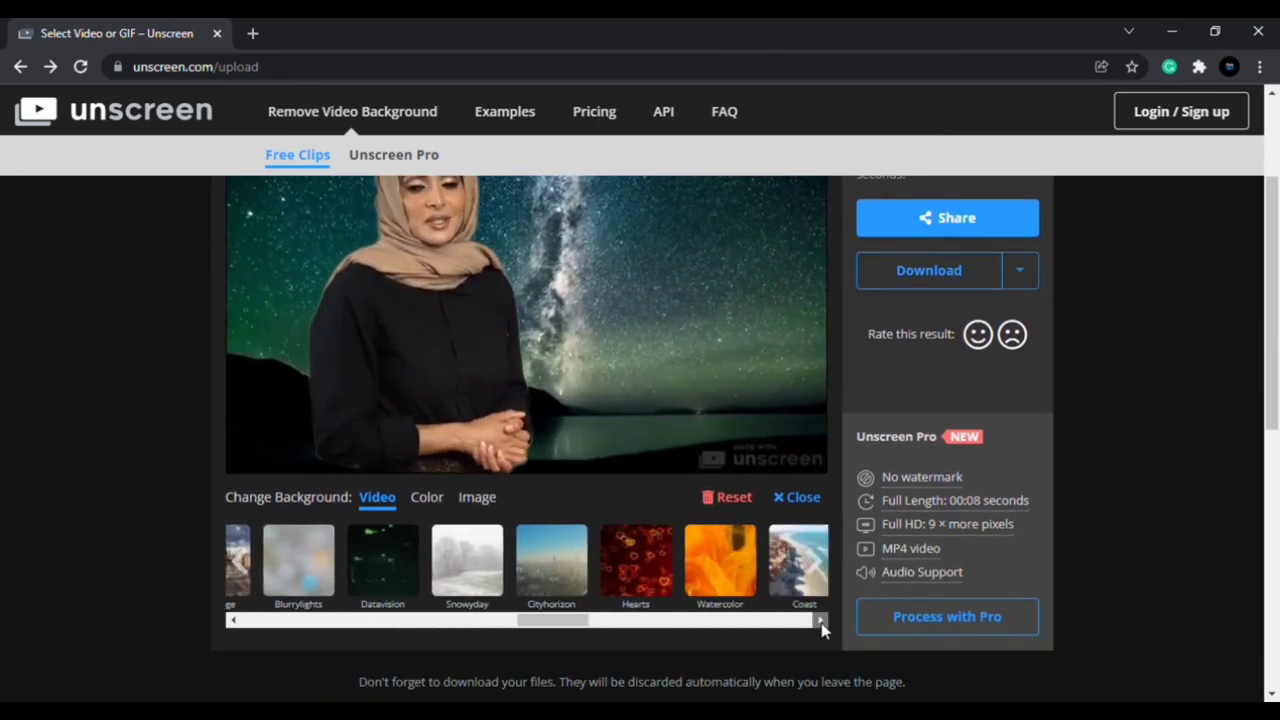
{"action": "scroll", "coordinate": [820, 620], "scroll_direction": "right", "scroll_amount": 3}
{"action": "scroll", "coordinate": [820, 620], "scroll_direction": "right", "scroll_amount": 3}
{"action": "scroll", "coordinate": [820, 620], "scroll_direction": "right", "scroll_amount": 3}
{"action": "scroll", "coordinate": [820, 620], "scroll_direction": "right", "scroll_amount": 3}
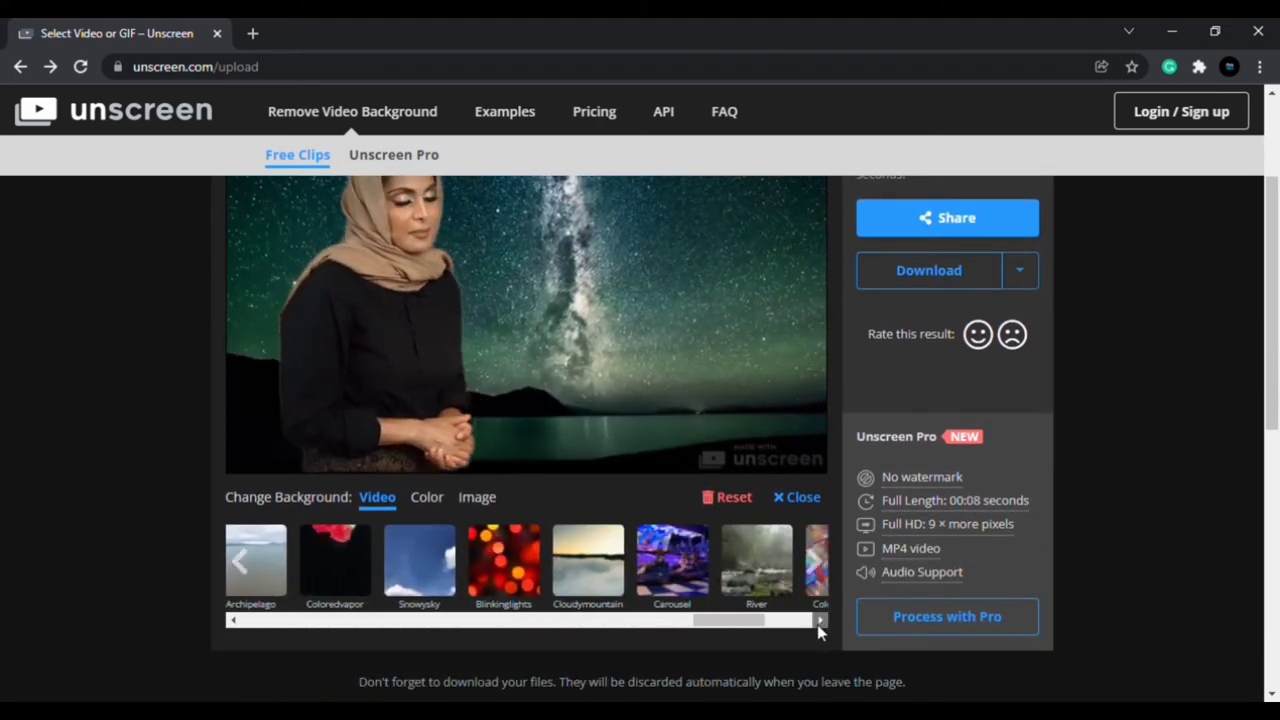
{"action": "scroll", "coordinate": [820, 620], "scroll_direction": "right", "scroll_amount": 3}
{"action": "scroll", "coordinate": [817, 624], "scroll_direction": "right", "scroll_amount": 1}
{"action": "left_click", "coordinate": [365, 550]}
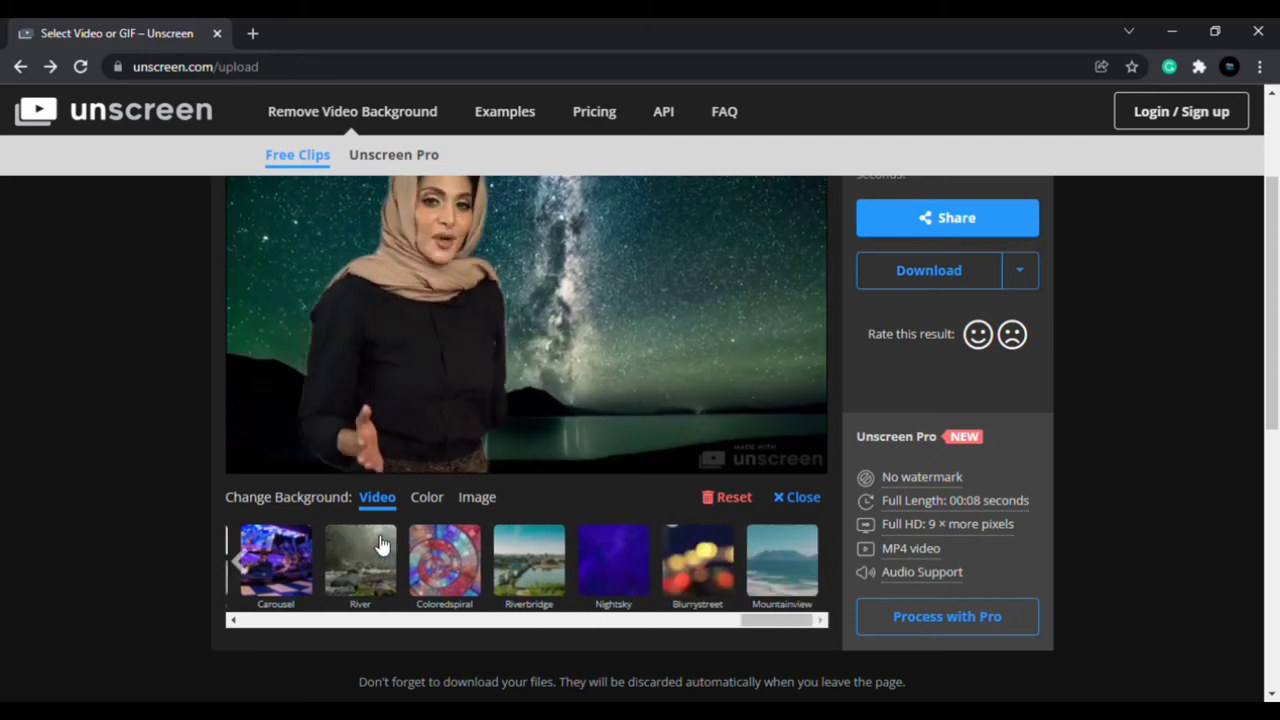
Step: Check the Download format list and close it again
{"action": "scroll", "coordinate": [383, 510], "scroll_direction": "up", "scroll_amount": 2}
{"action": "scroll", "coordinate": [739, 412], "scroll_direction": "down", "scroll_amount": 1}
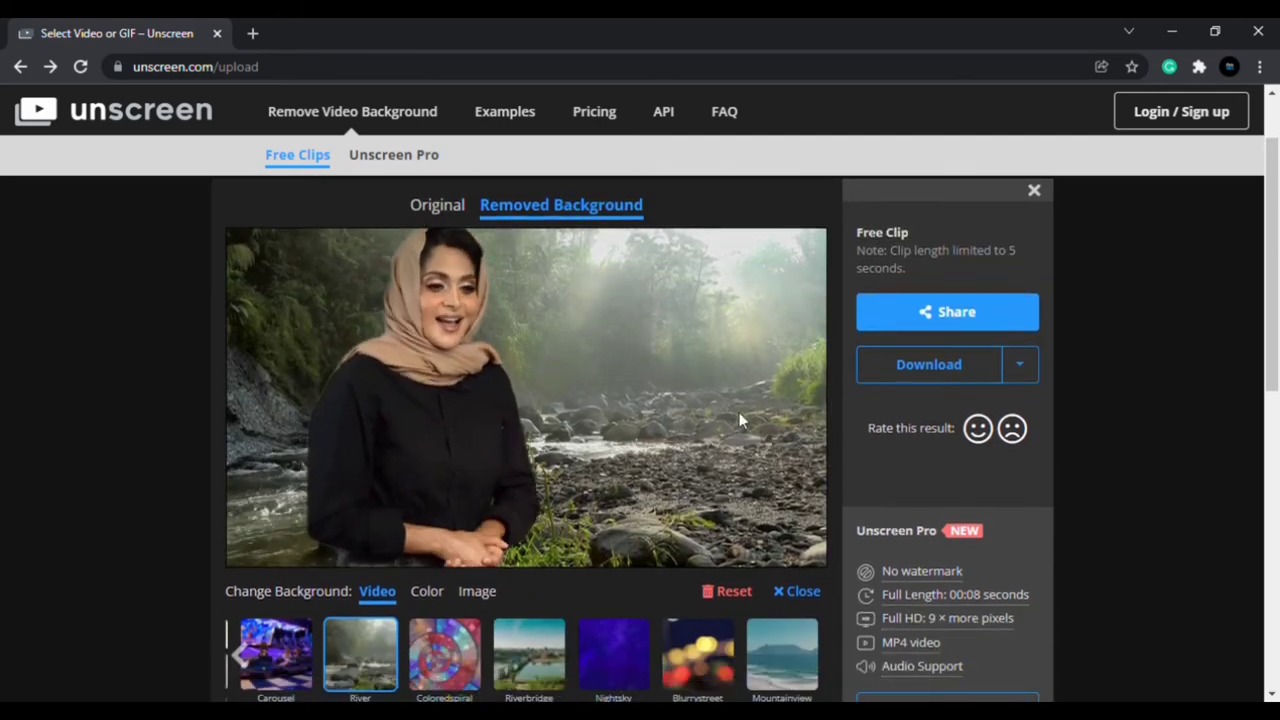
{"action": "left_click", "coordinate": [1022, 366]}
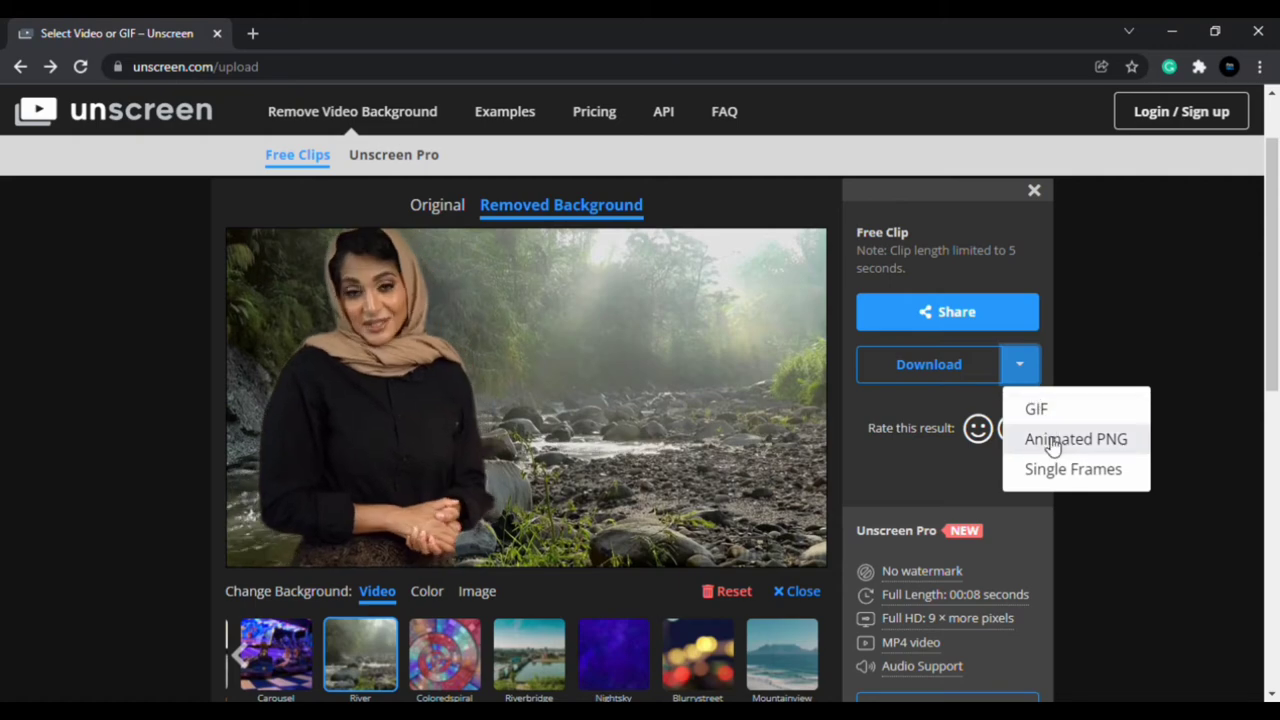
{"action": "left_click", "coordinate": [913, 485]}
{"action": "scroll", "coordinate": [913, 485], "scroll_direction": "down", "scroll_amount": 1}
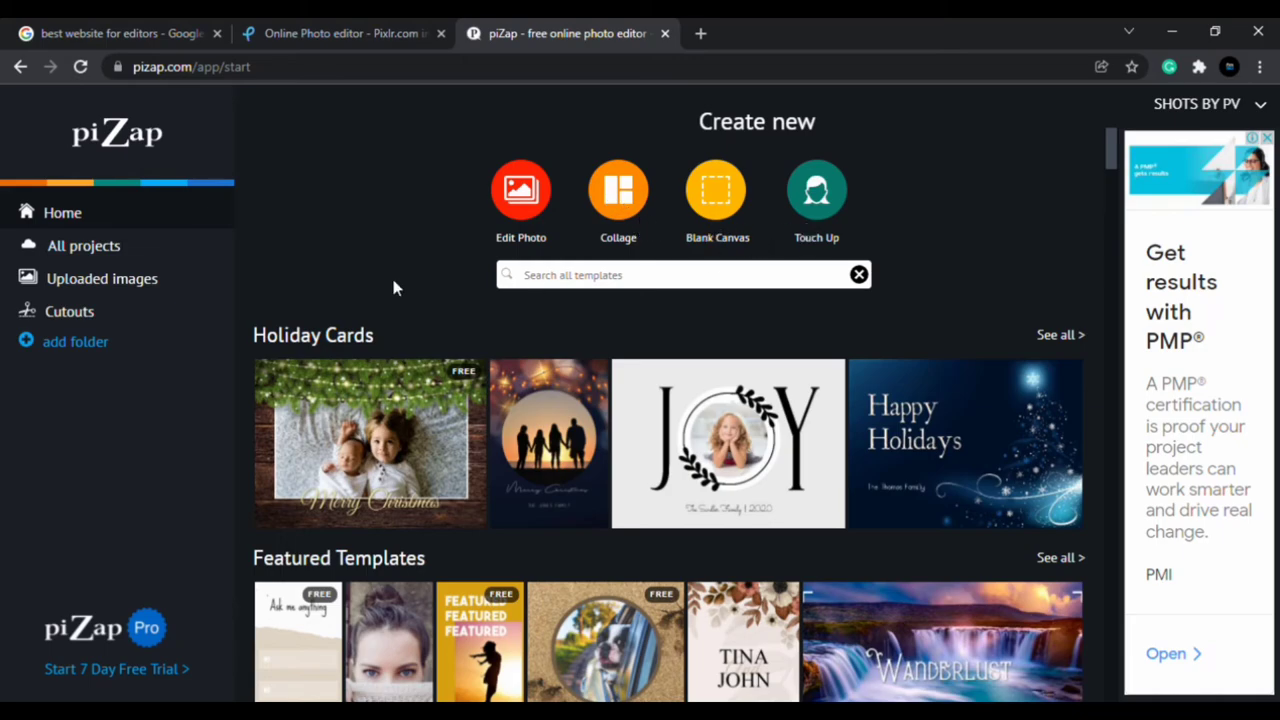
Step: Scroll through the piZap Home page templates
{"action": "scroll", "coordinate": [393, 288], "scroll_direction": "down", "scroll_amount": 2}
{"action": "scroll", "coordinate": [450, 400], "scroll_direction": "down", "scroll_amount": 2}
{"action": "scroll", "coordinate": [522, 530], "scroll_direction": "down", "scroll_amount": 3}
{"action": "scroll", "coordinate": [465, 497], "scroll_direction": "down", "scroll_amount": 2}
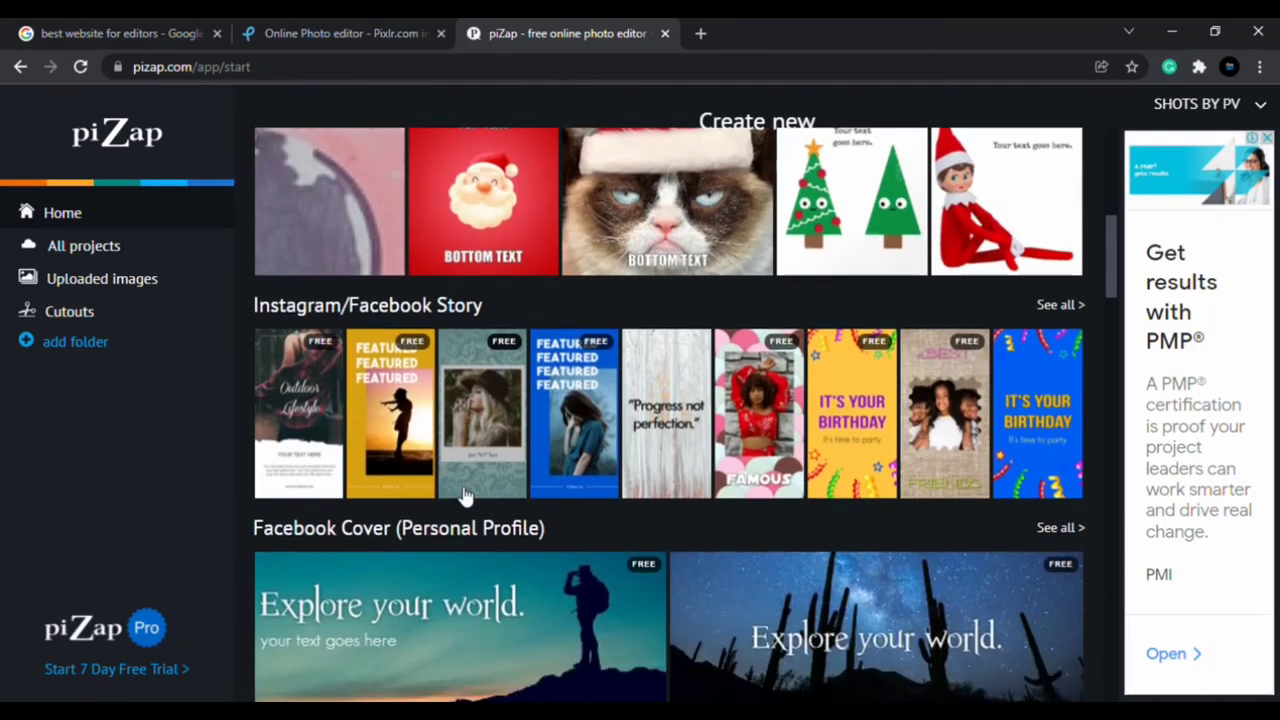
{"action": "scroll", "coordinate": [428, 472], "scroll_direction": "up", "scroll_amount": 10}
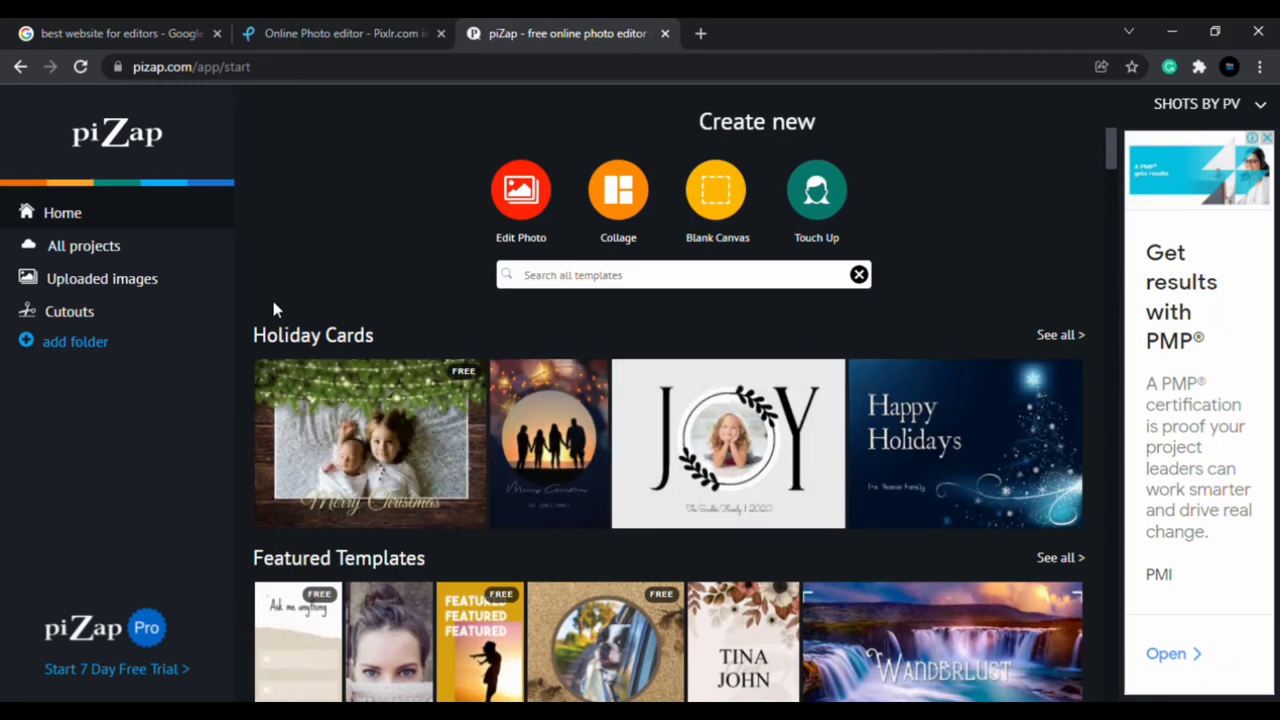
{"action": "scroll", "coordinate": [288, 428], "scroll_direction": "down", "scroll_amount": 1}
{"action": "scroll", "coordinate": [288, 428], "scroll_direction": "down", "scroll_amount": 1}
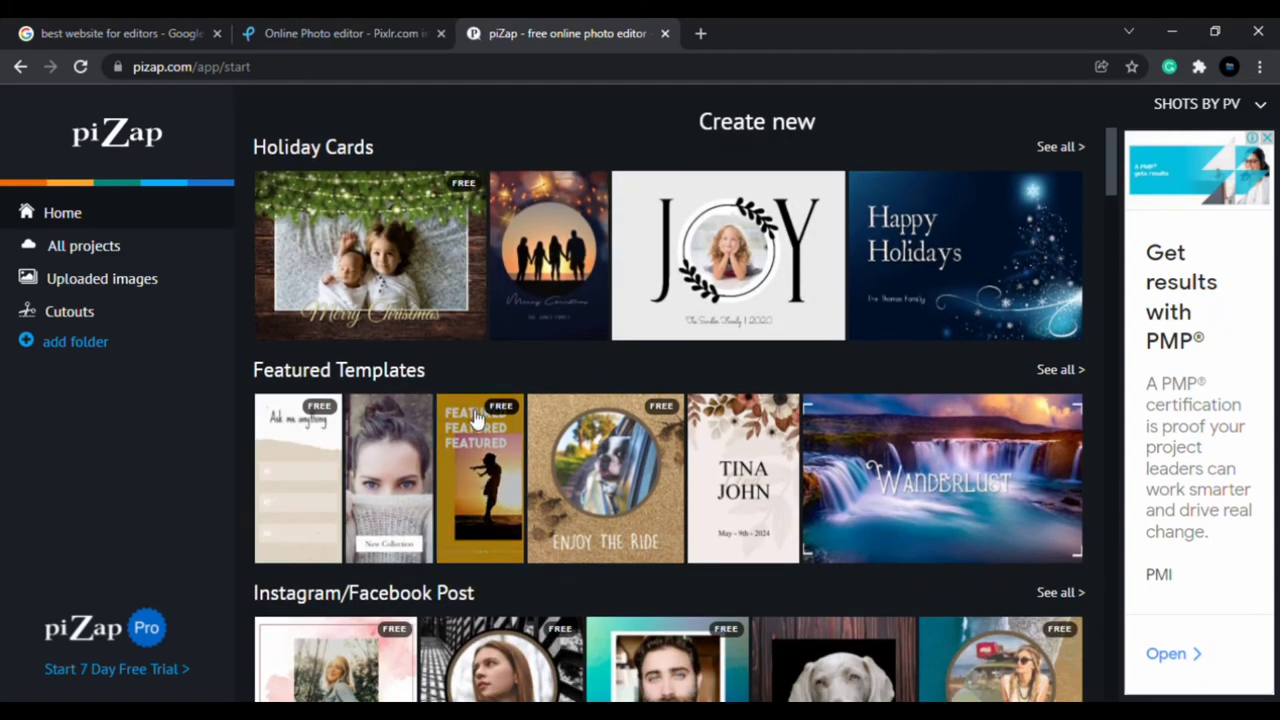
{"action": "scroll", "coordinate": [637, 390], "scroll_direction": "up", "scroll_amount": 2}
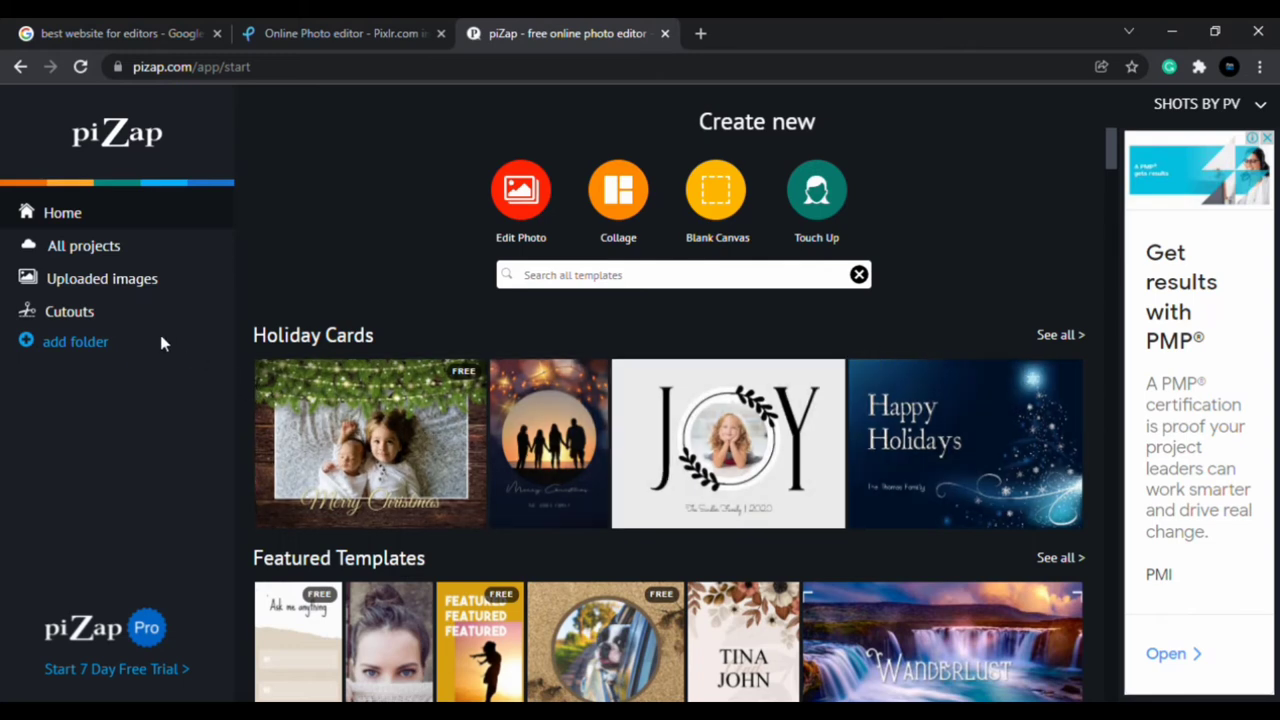
Step: Visit All projects, return Home, and scroll down to the iOS App Icon templates
{"action": "left_click", "coordinate": [150, 254]}
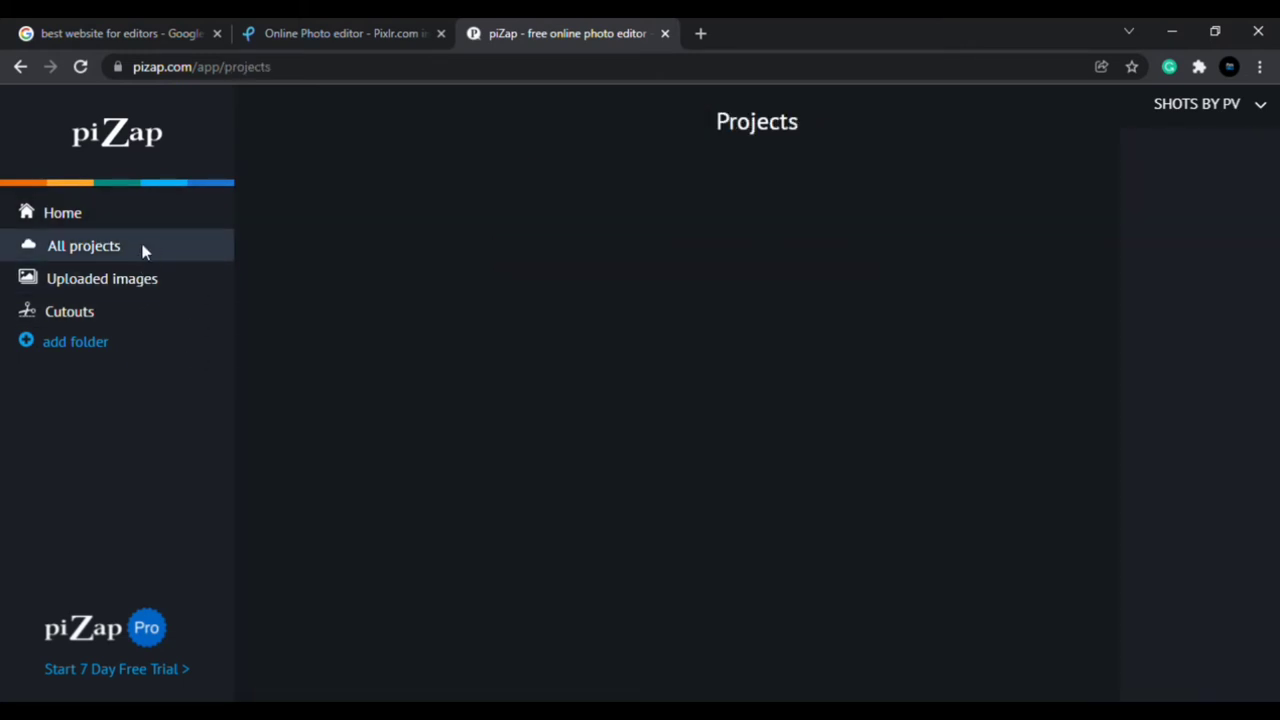
{"action": "left_click", "coordinate": [143, 220]}
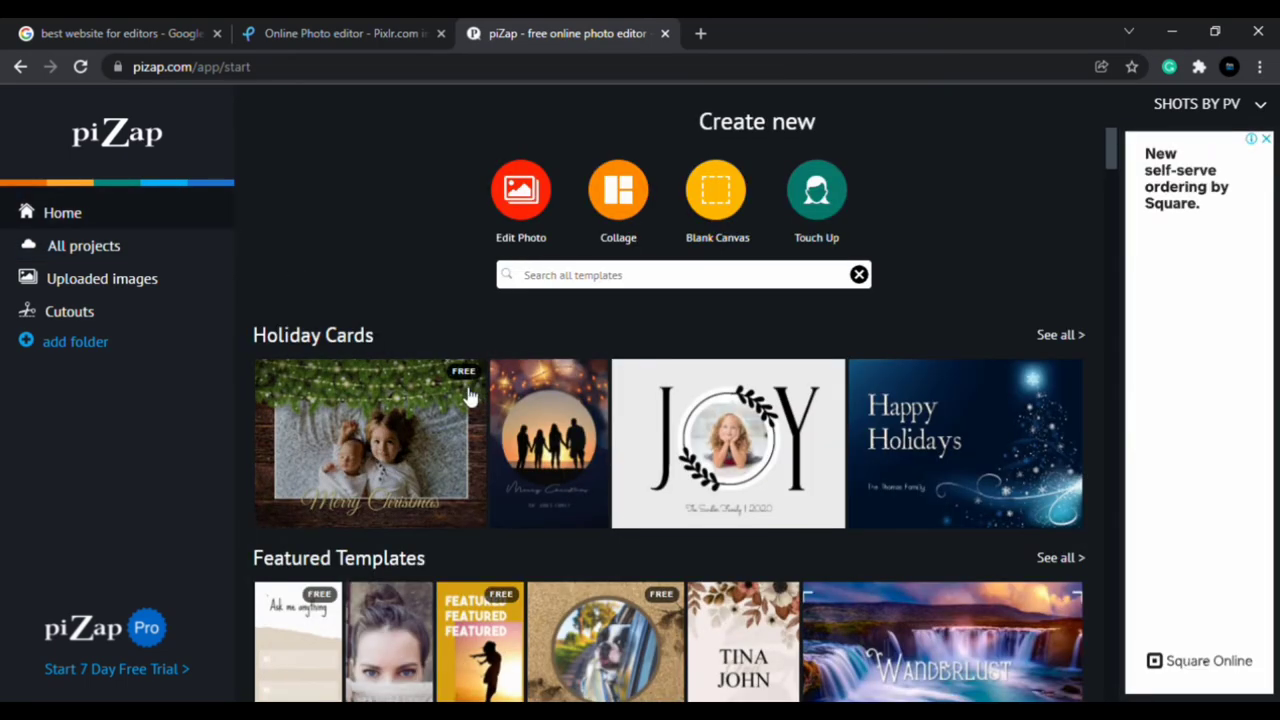
{"action": "scroll", "coordinate": [389, 262], "scroll_direction": "down", "scroll_amount": 8}
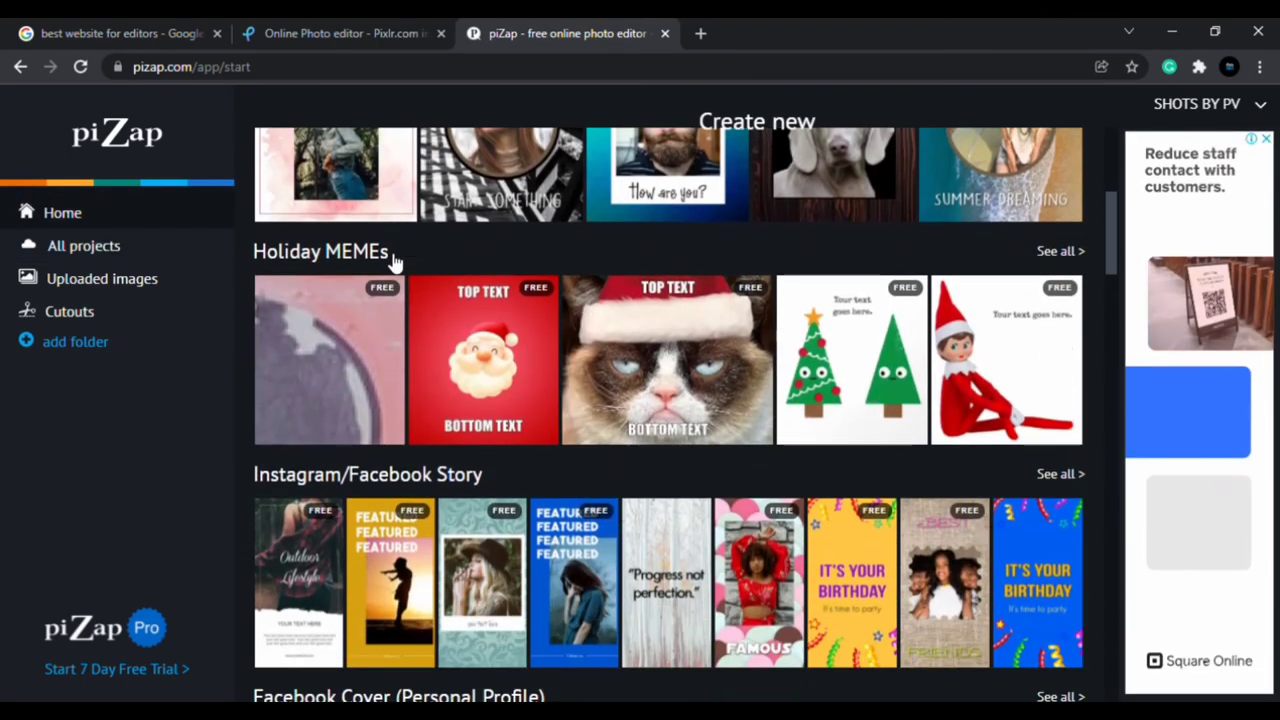
{"action": "scroll", "coordinate": [393, 260], "scroll_direction": "down", "scroll_amount": 4}
{"action": "scroll", "coordinate": [577, 320], "scroll_direction": "down", "scroll_amount": 5}
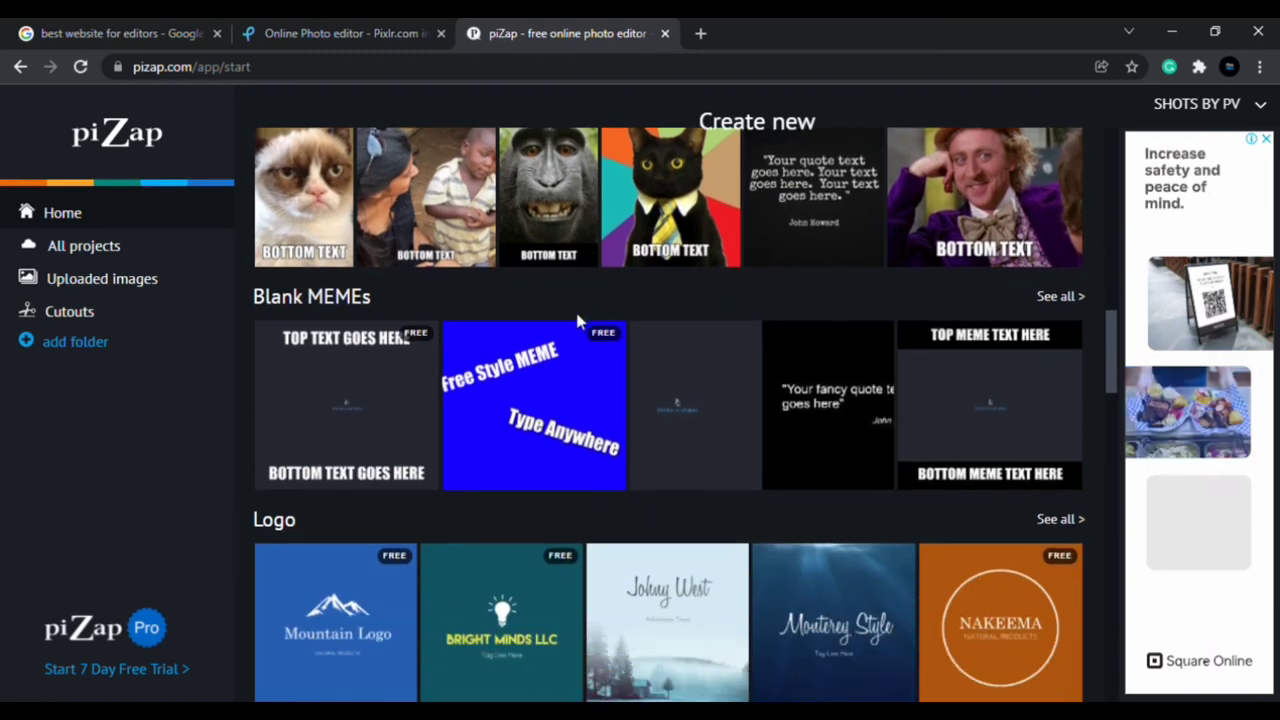
{"action": "scroll", "coordinate": [577, 318], "scroll_direction": "down", "scroll_amount": 2}
{"action": "scroll", "coordinate": [576, 312], "scroll_direction": "down", "scroll_amount": 3}
{"action": "scroll", "coordinate": [583, 323], "scroll_direction": "down", "scroll_amount": 1}
{"action": "scroll", "coordinate": [585, 323], "scroll_direction": "down", "scroll_amount": 3}
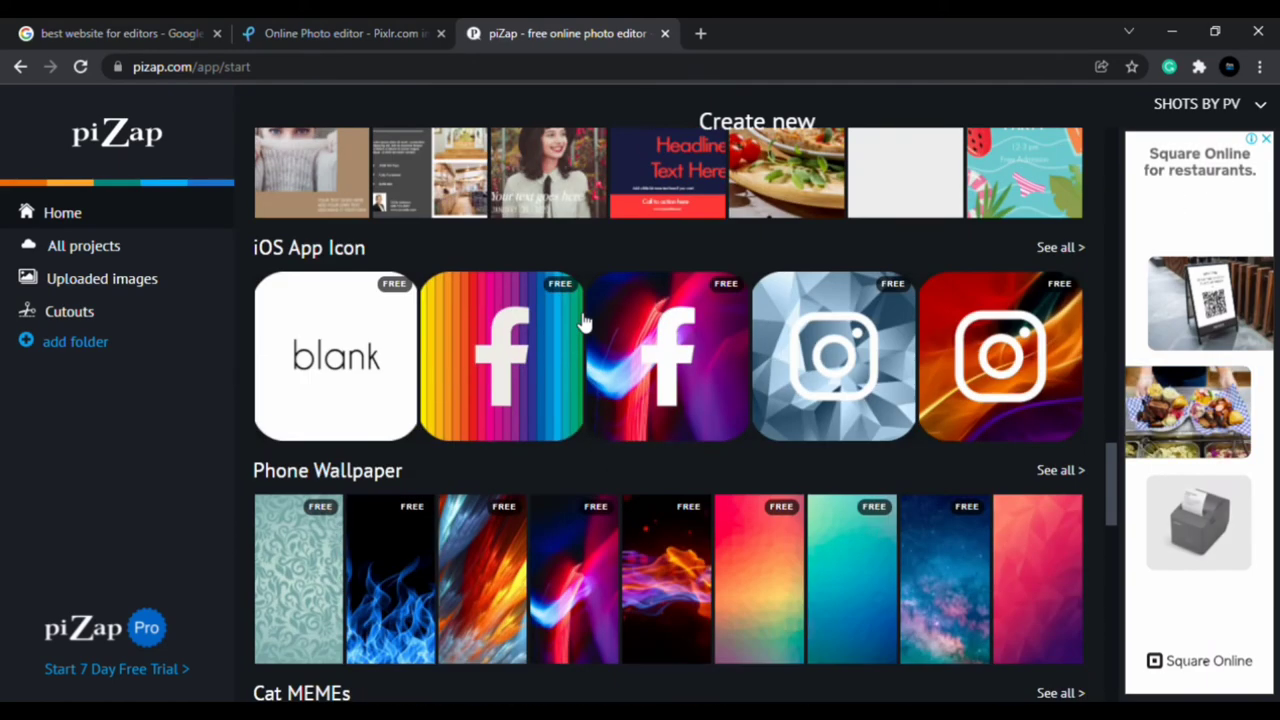
{"action": "scroll", "coordinate": [586, 320], "scroll_direction": "down", "scroll_amount": 2}
{"action": "scroll", "coordinate": [583, 323], "scroll_direction": "down", "scroll_amount": 2}
{"action": "scroll", "coordinate": [583, 323], "scroll_direction": "down", "scroll_amount": 3}
{"action": "scroll", "coordinate": [570, 360], "scroll_direction": "down", "scroll_amount": 3}
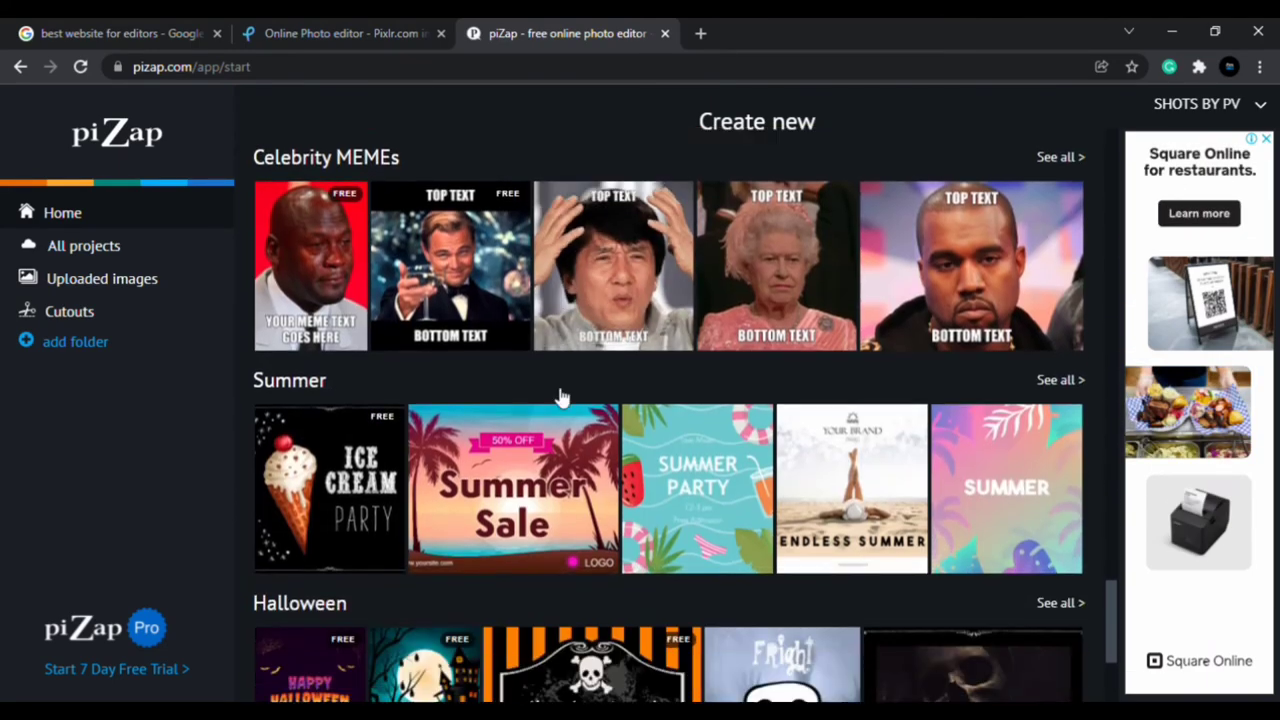
{"action": "scroll", "coordinate": [560, 397], "scroll_direction": "down", "scroll_amount": 3}
{"action": "scroll", "coordinate": [514, 343], "scroll_direction": "up", "scroll_amount": 2}
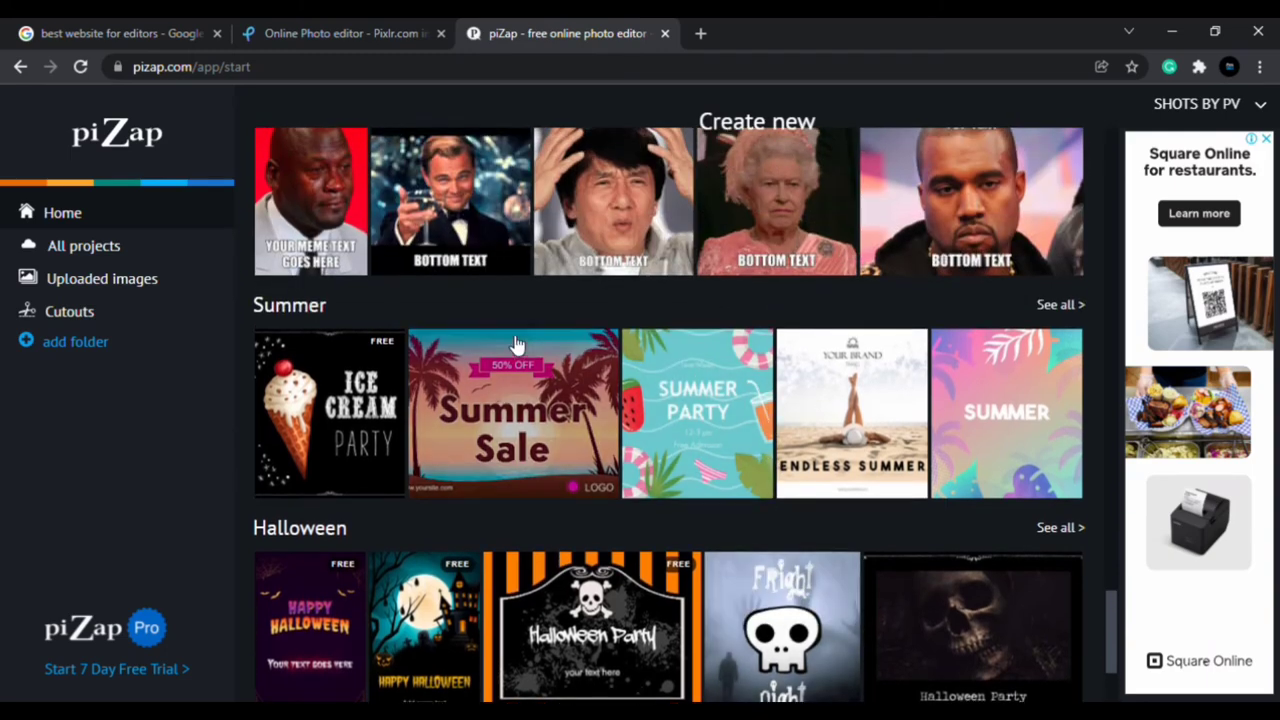
{"action": "scroll", "coordinate": [515, 343], "scroll_direction": "up", "scroll_amount": 4}
{"action": "scroll", "coordinate": [516, 343], "scroll_direction": "up", "scroll_amount": 3}
{"action": "scroll", "coordinate": [512, 340], "scroll_direction": "up", "scroll_amount": 2}
{"action": "scroll", "coordinate": [509, 337], "scroll_direction": "up", "scroll_amount": 3}
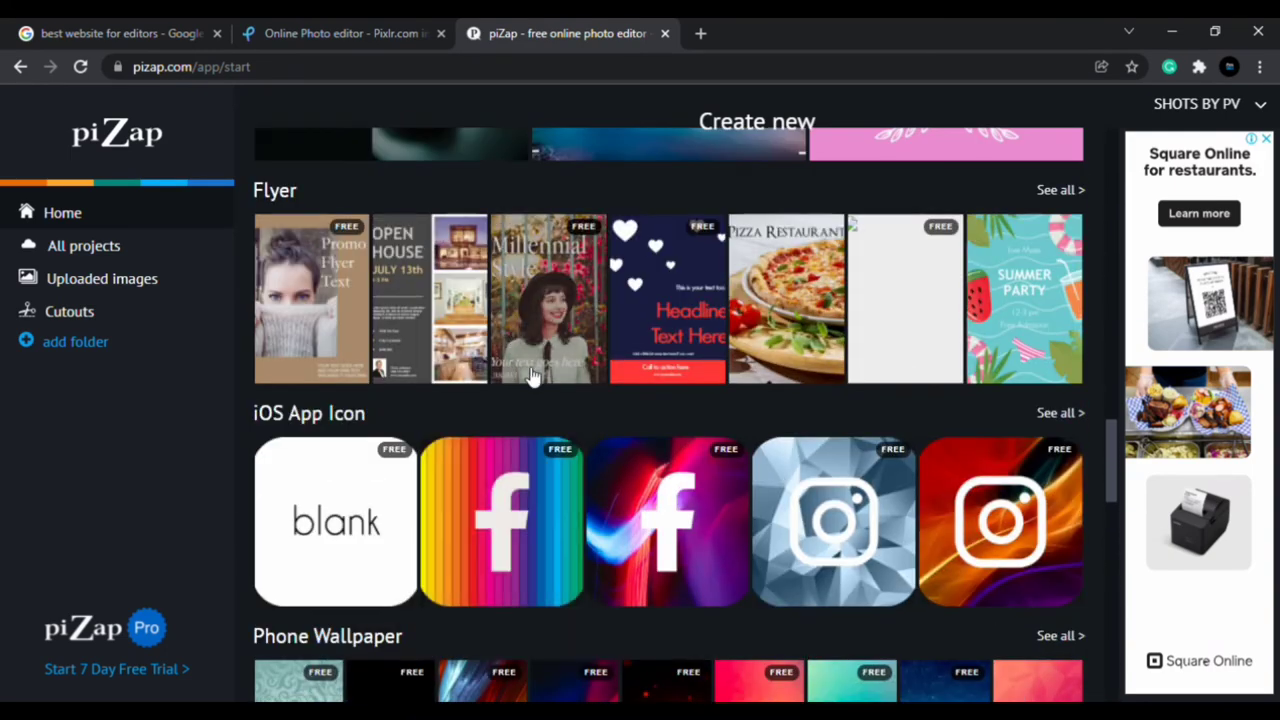
Step: Open the striped Facebook iOS icon template, zoom the canvas, and darken the background
{"action": "left_click", "coordinate": [520, 515]}
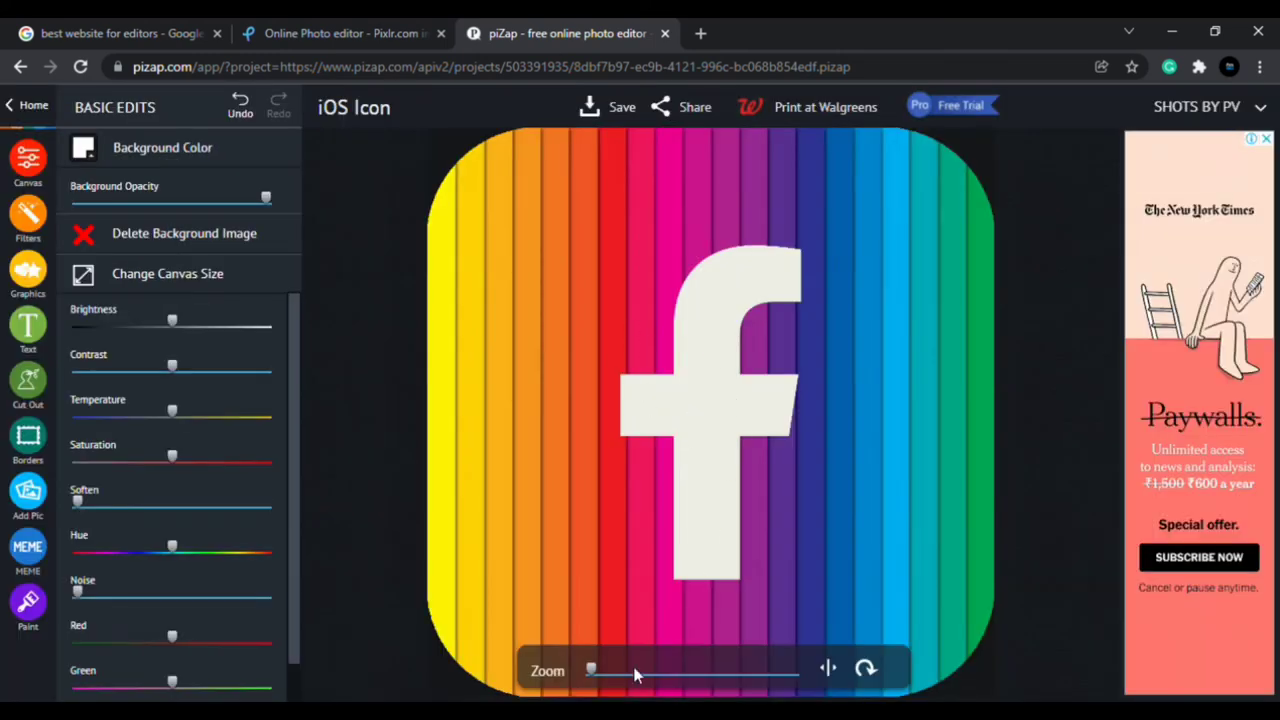
{"action": "left_click_drag", "start_coordinate": [600, 672], "coordinate": [757, 670]}
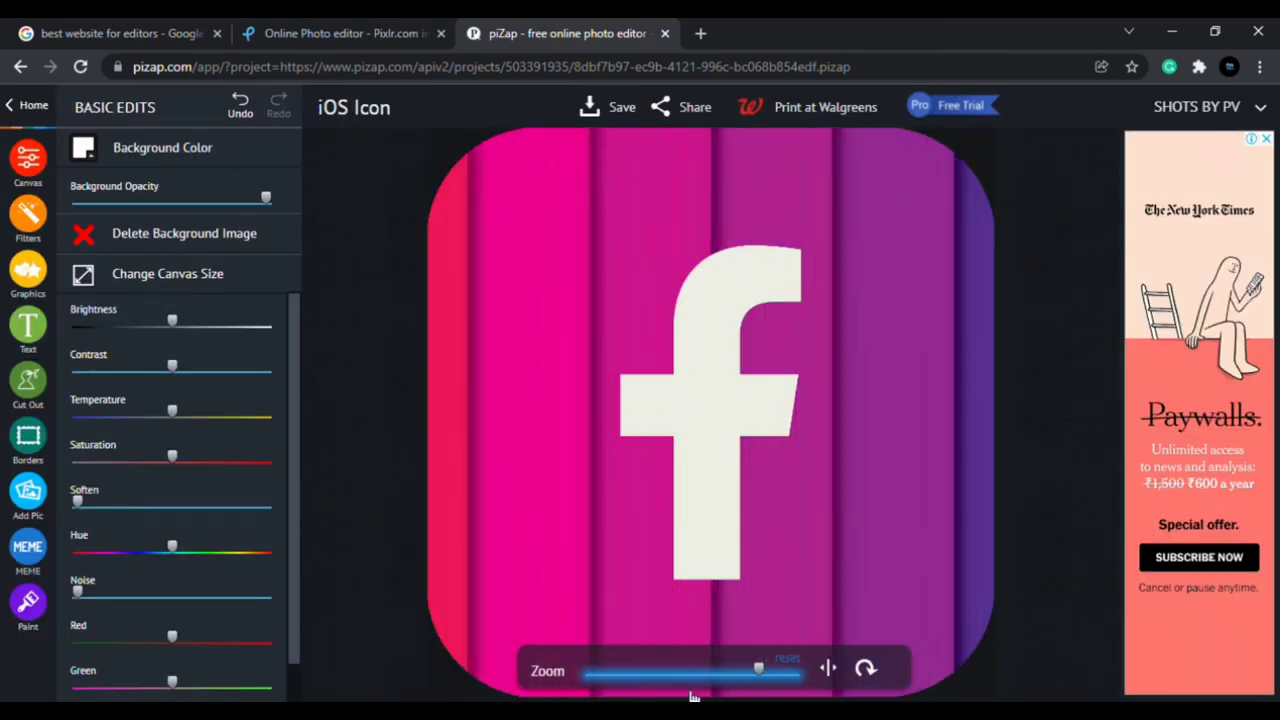
{"action": "left_click", "coordinate": [591, 670]}
{"action": "left_click_drag", "start_coordinate": [591, 670], "coordinate": [684, 670]}
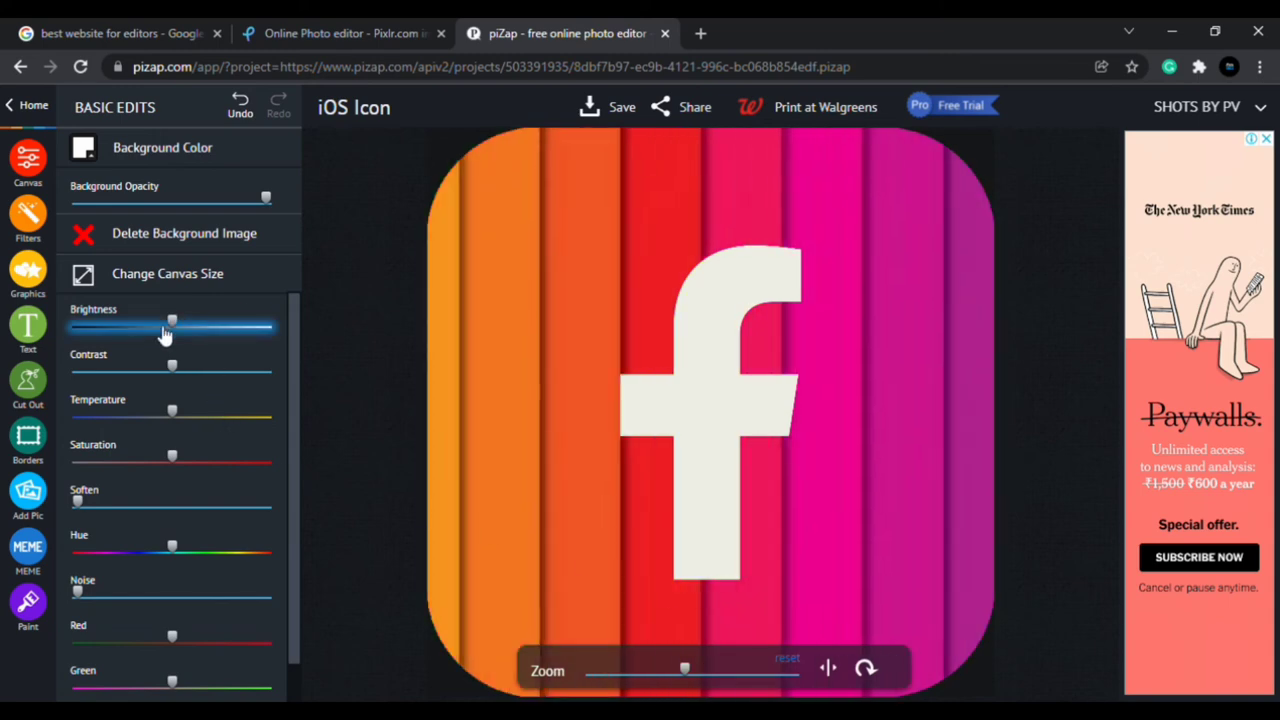
{"action": "mouse_move", "coordinate": [172, 322]}
{"action": "left_mouse_down"}
{"action": "mouse_move", "coordinate": [117, 322]}
{"action": "mouse_move", "coordinate": [143, 330]}
{"action": "left_mouse_up"}
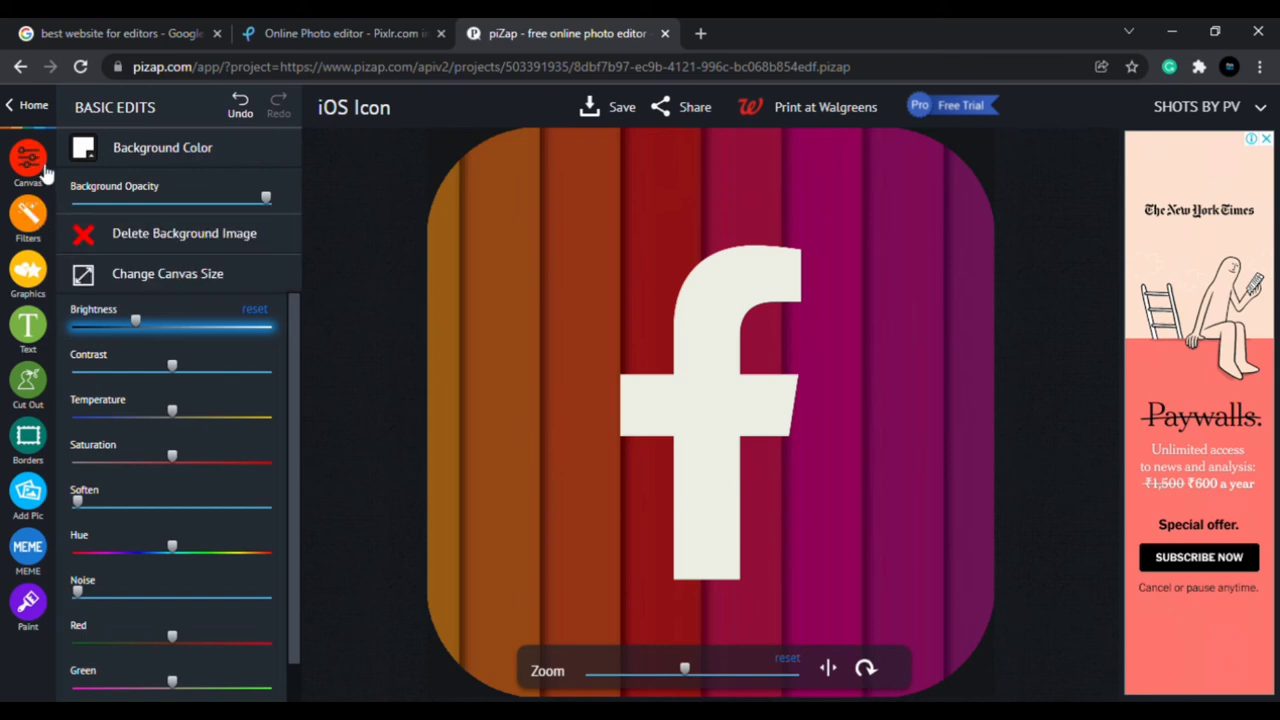
Step: Move the white 'f' upward and stretch it taller
{"action": "left_click", "coordinate": [30, 330]}
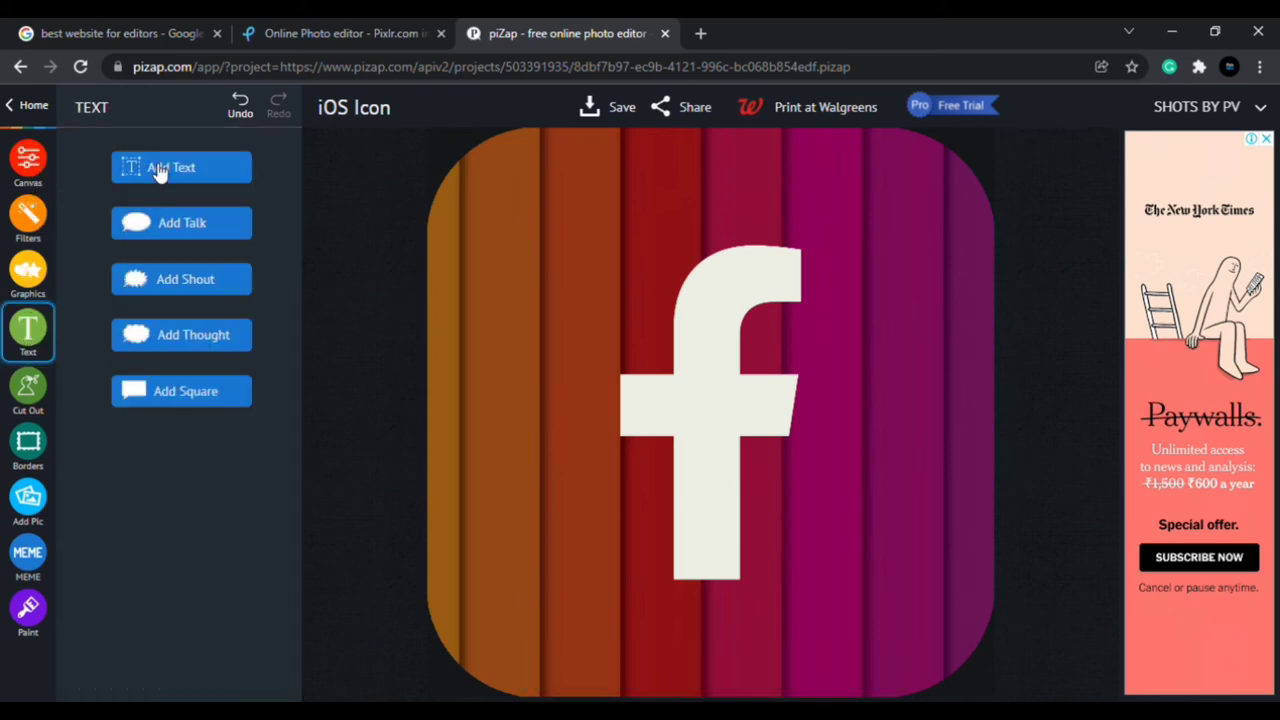
{"action": "left_click_drag", "start_coordinate": [714, 576], "coordinate": [720, 480]}
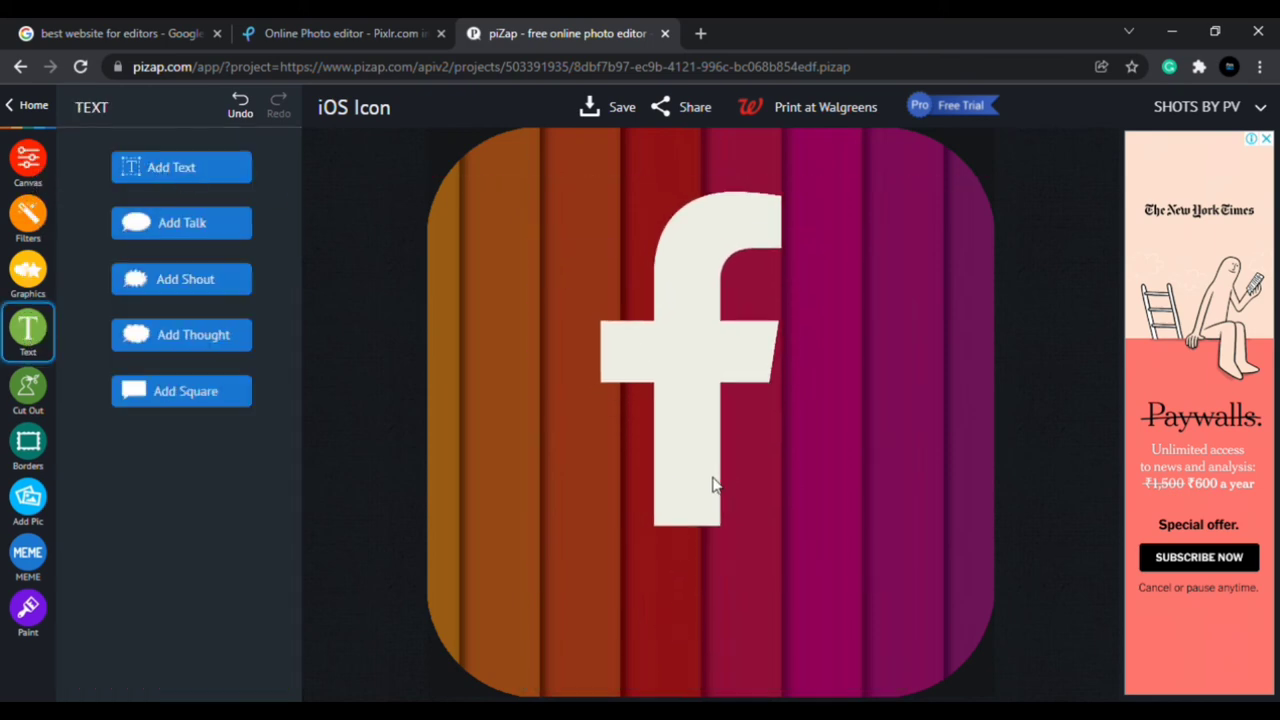
{"action": "left_click", "coordinate": [720, 480]}
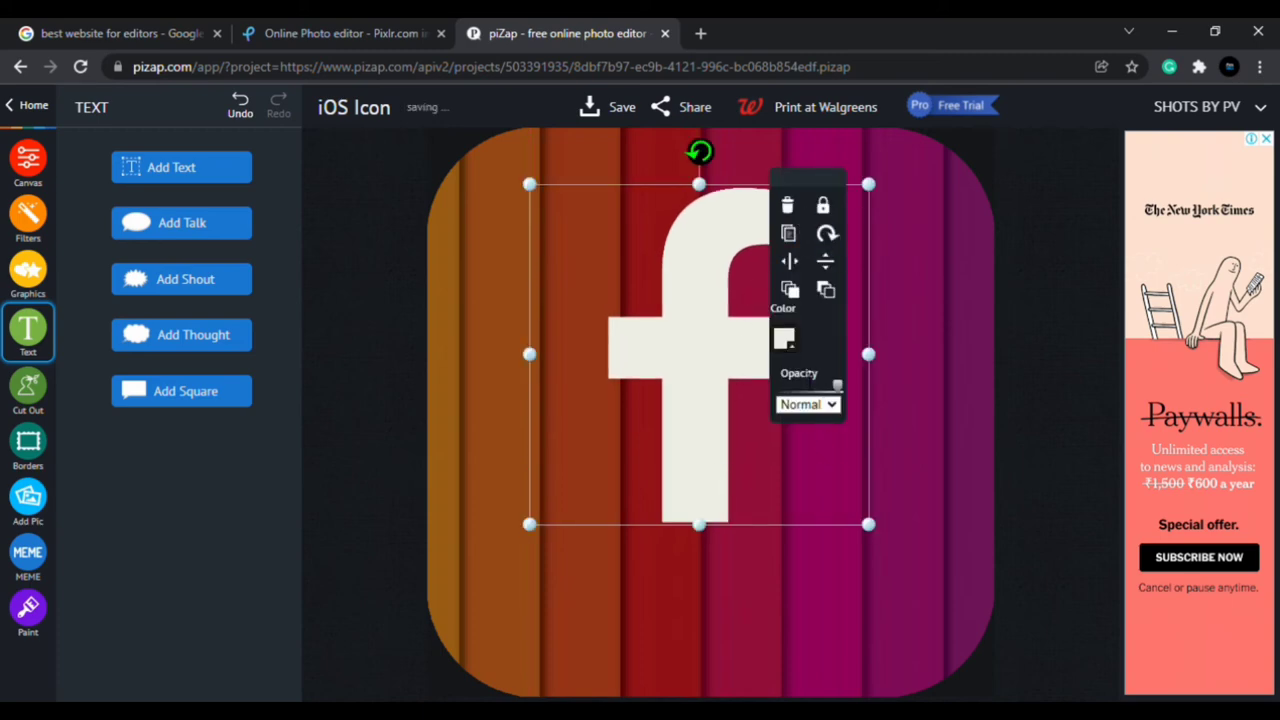
{"action": "left_click_drag", "start_coordinate": [705, 535], "coordinate": [720, 549]}
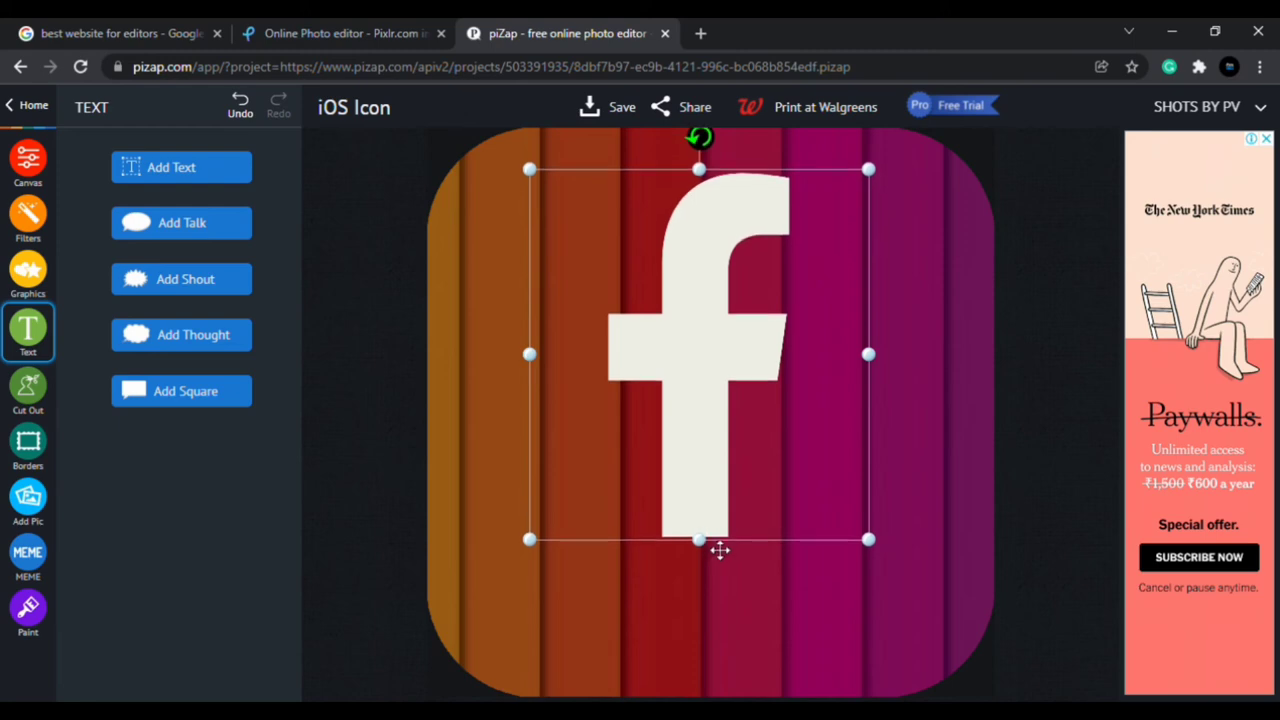
{"action": "left_click", "coordinate": [730, 600]}
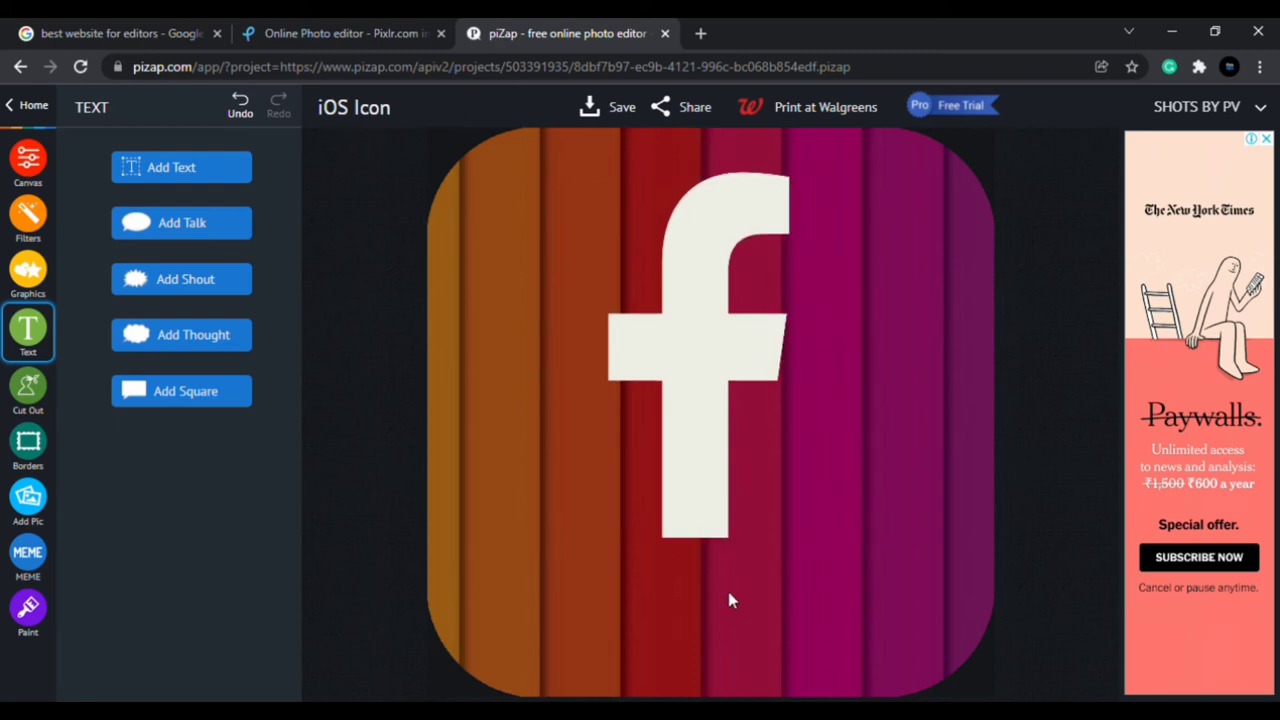
Step: Add a '00100' text object and move it to the icon's bottom edge below the 'f'
{"action": "left_click", "coordinate": [214, 178]}
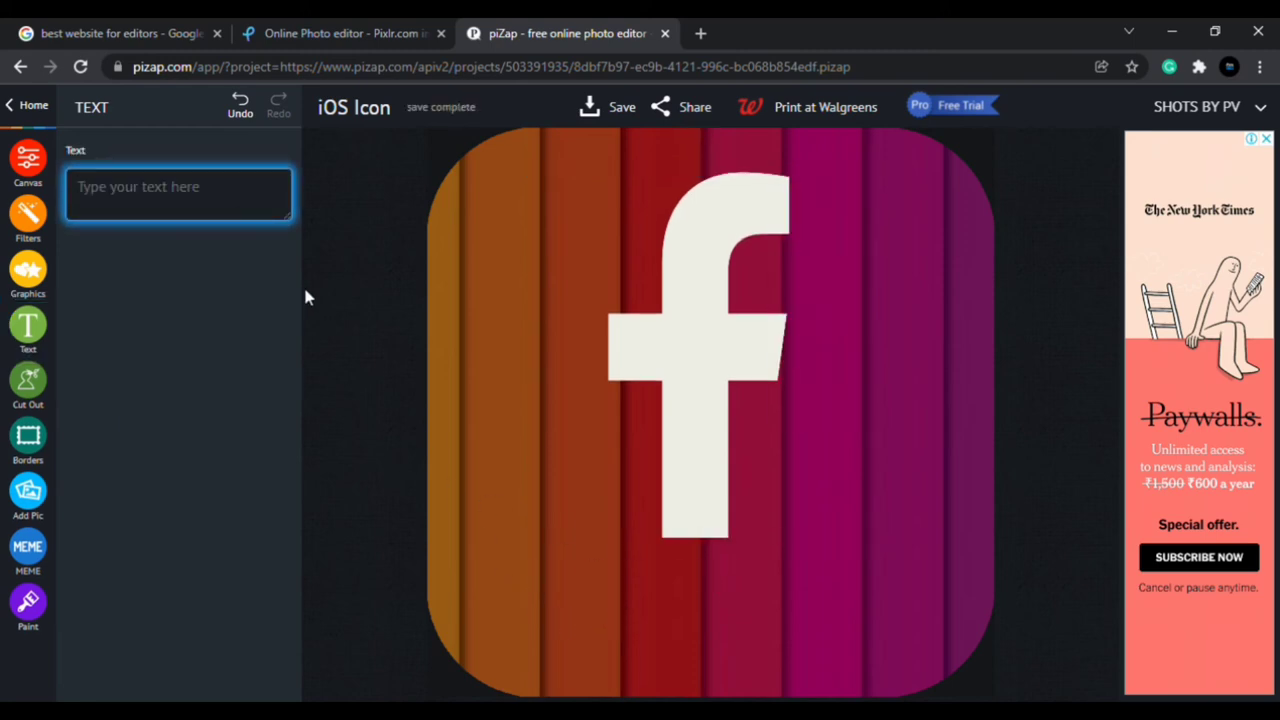
{"action": "type", "text": "00"}
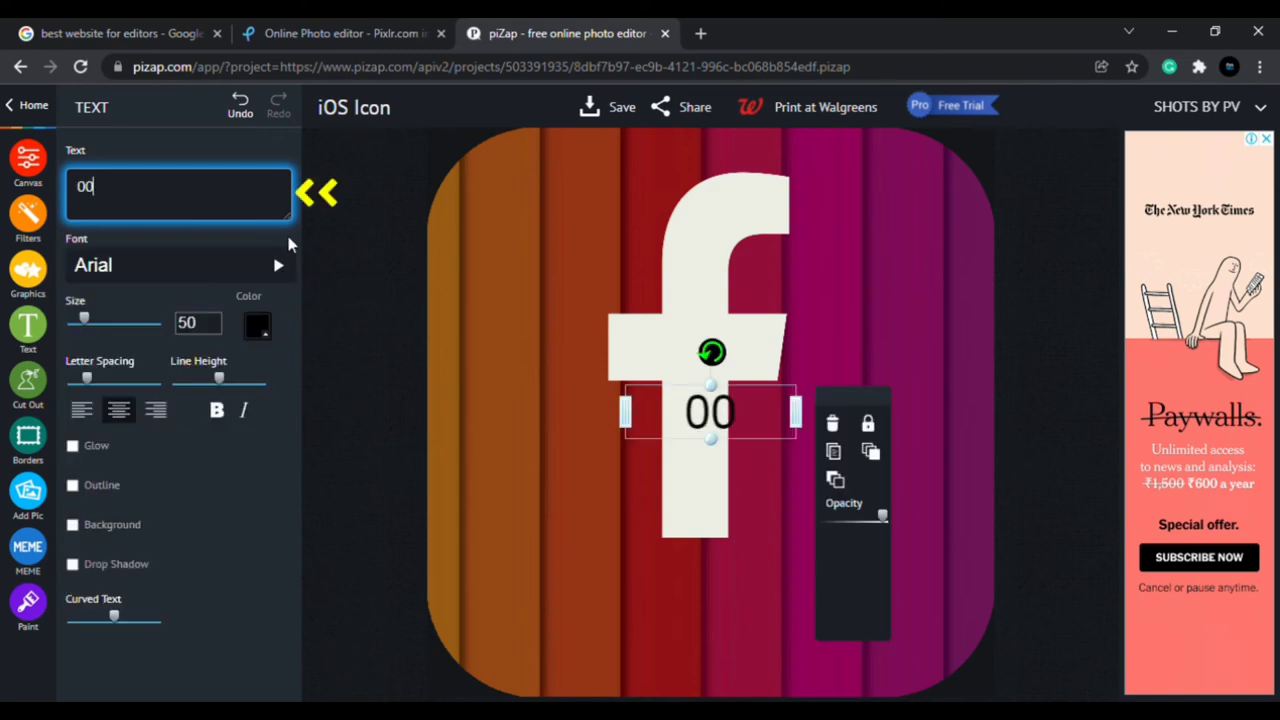
{"action": "type", "text": "100"}
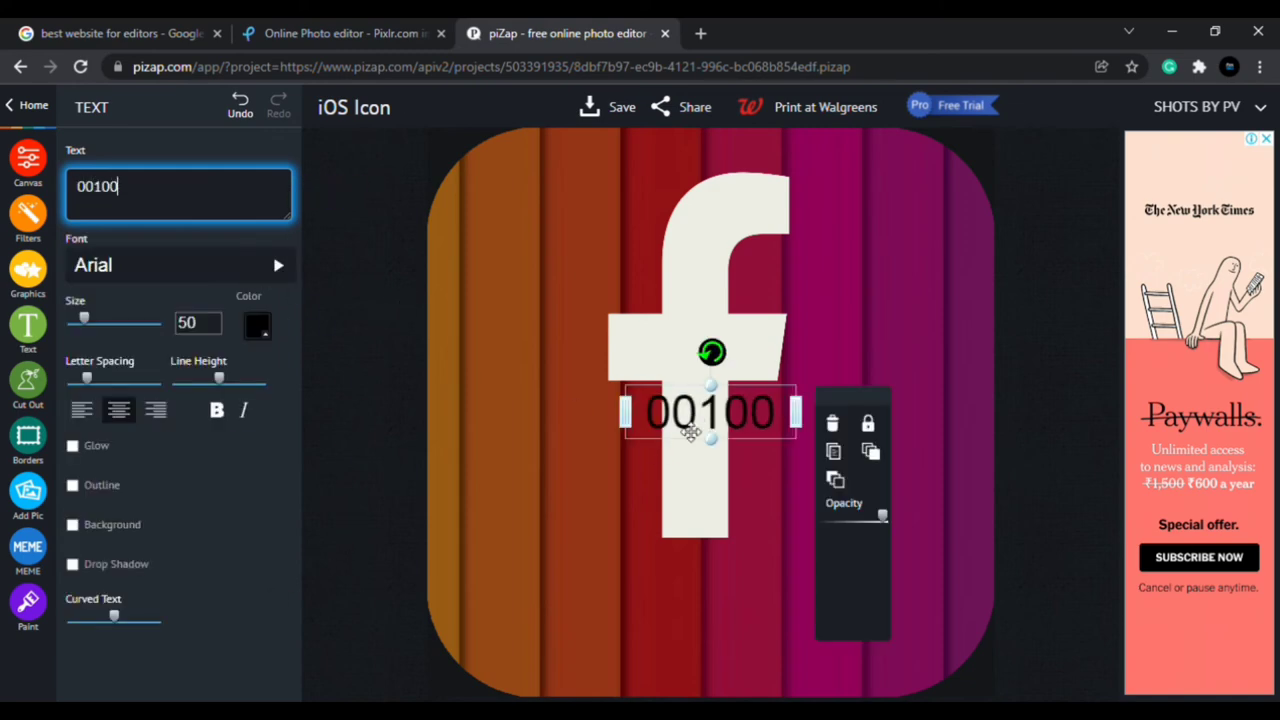
{"action": "left_click_drag", "start_coordinate": [685, 416], "coordinate": [677, 606]}
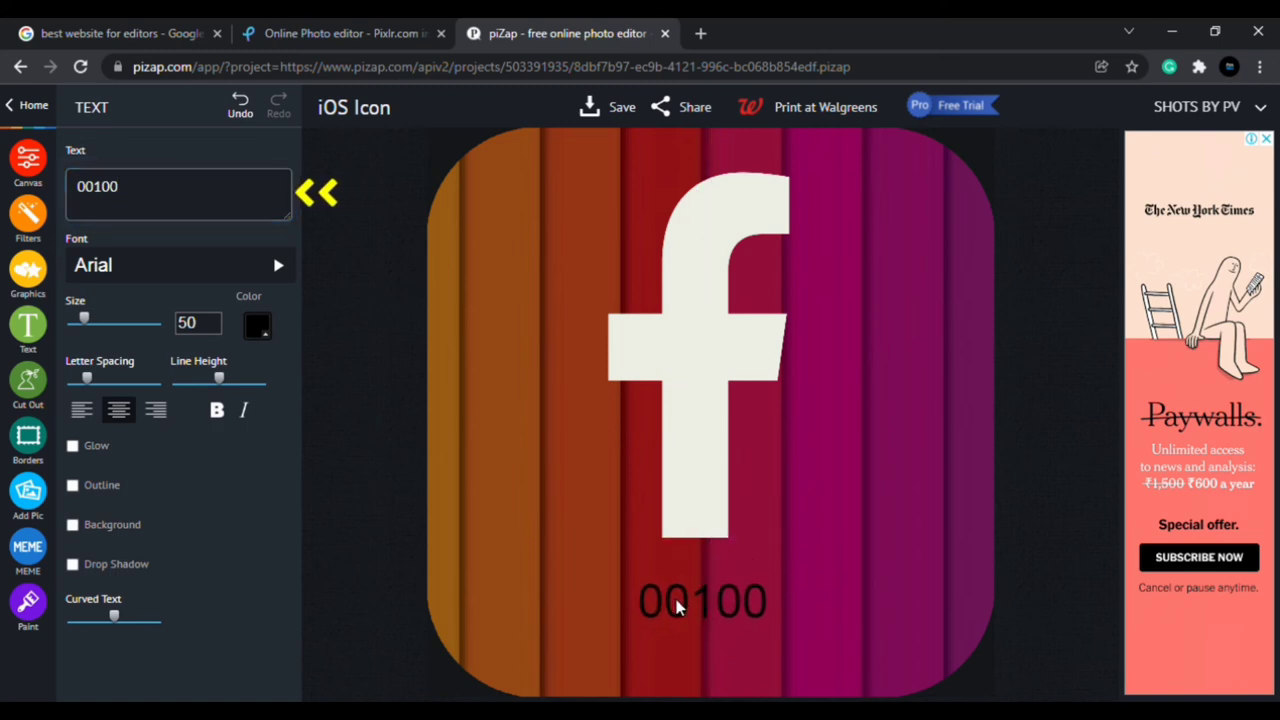
{"action": "left_click", "coordinate": [677, 606]}
Step: Set the '00100' text to the Badaboom comic font and widen its text box
{"action": "left_click", "coordinate": [187, 265]}
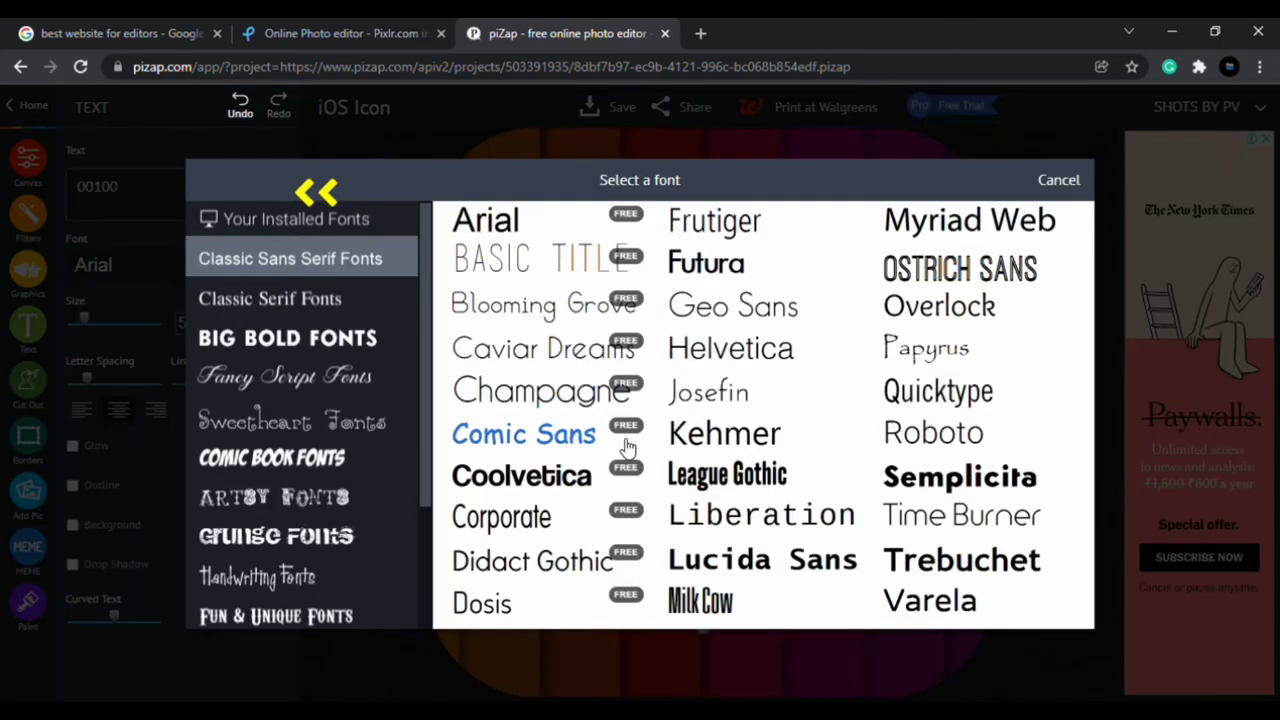
{"action": "left_click", "coordinate": [377, 460]}
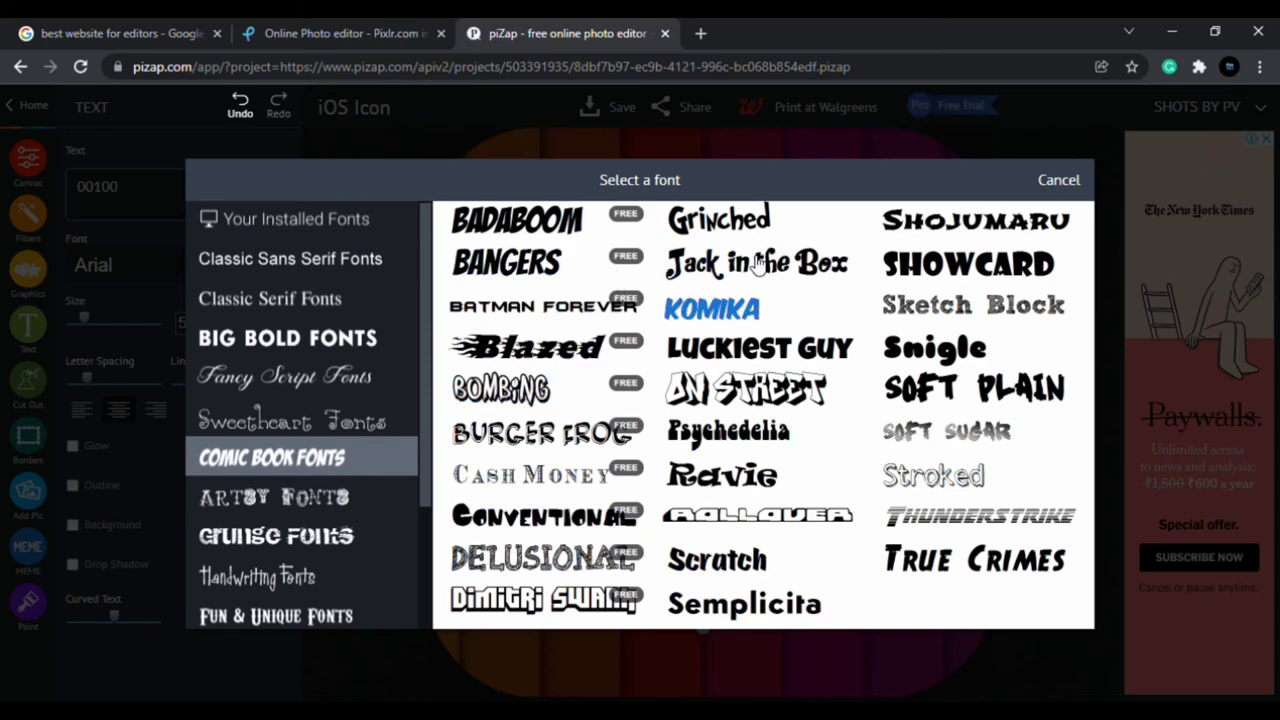
{"action": "left_click", "coordinate": [538, 222]}
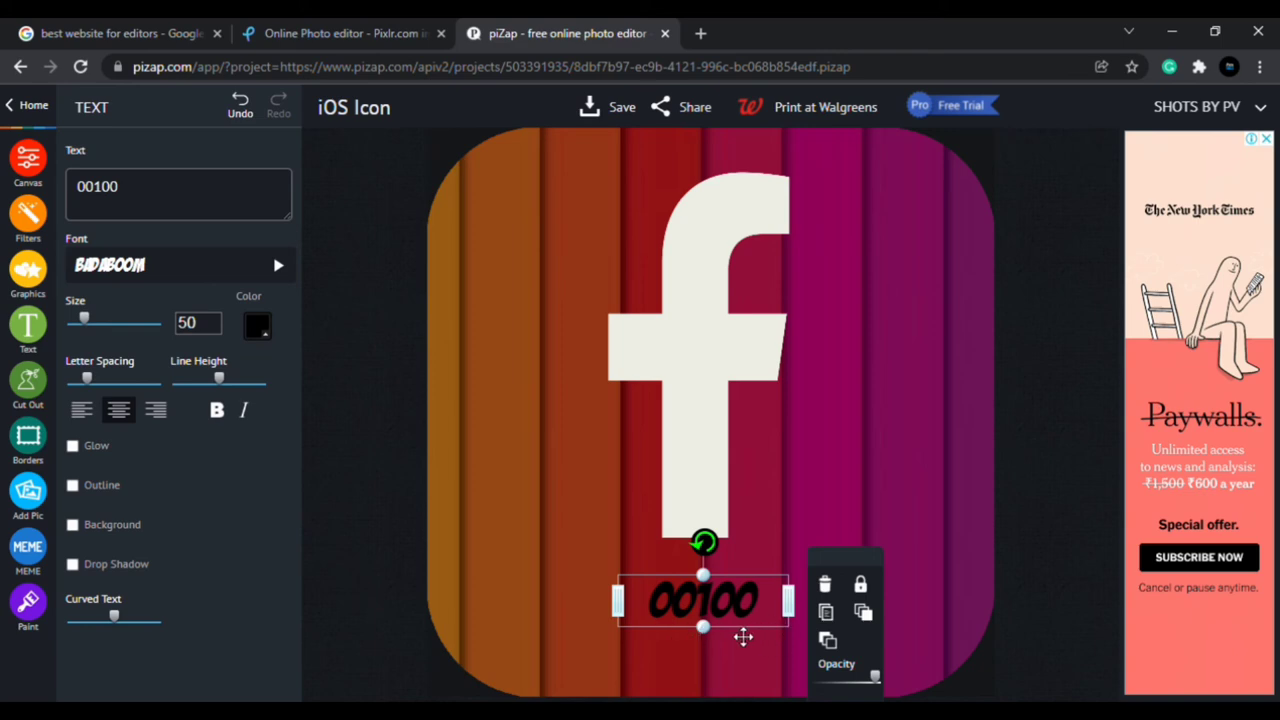
{"action": "left_click_drag", "start_coordinate": [704, 628], "coordinate": [704, 632]}
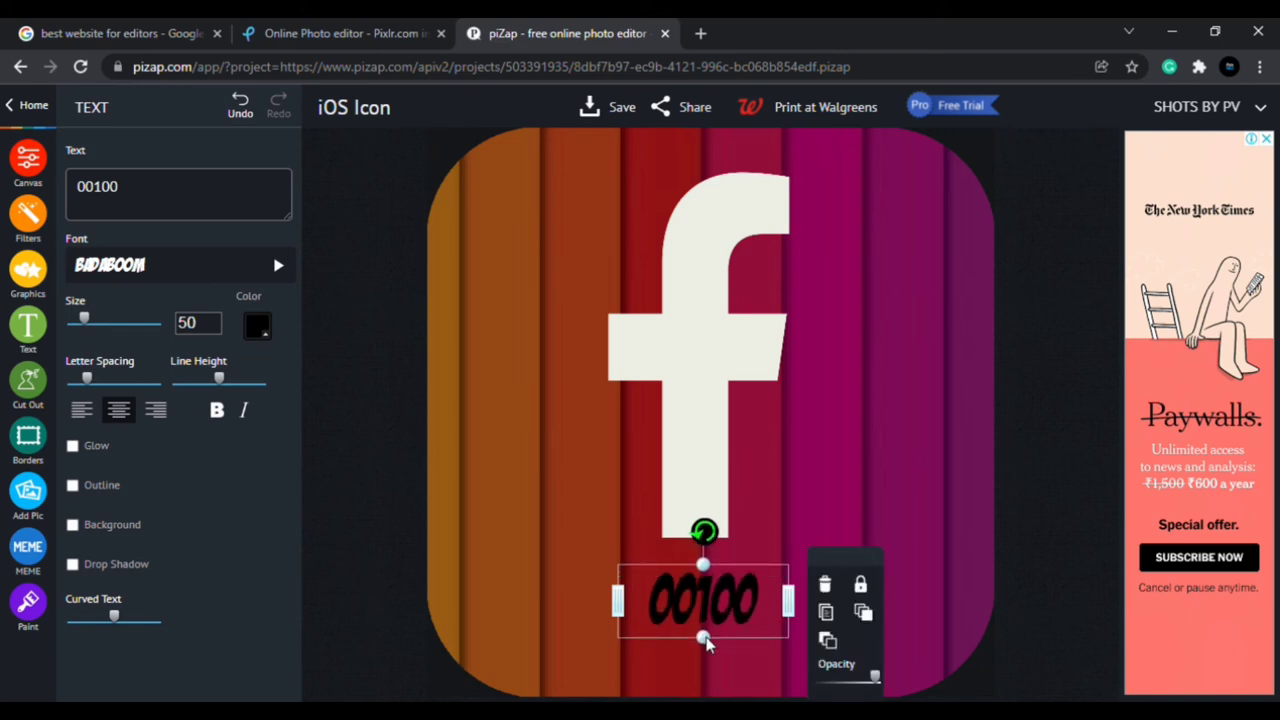
{"action": "left_click_drag", "start_coordinate": [800, 606], "coordinate": [832, 608]}
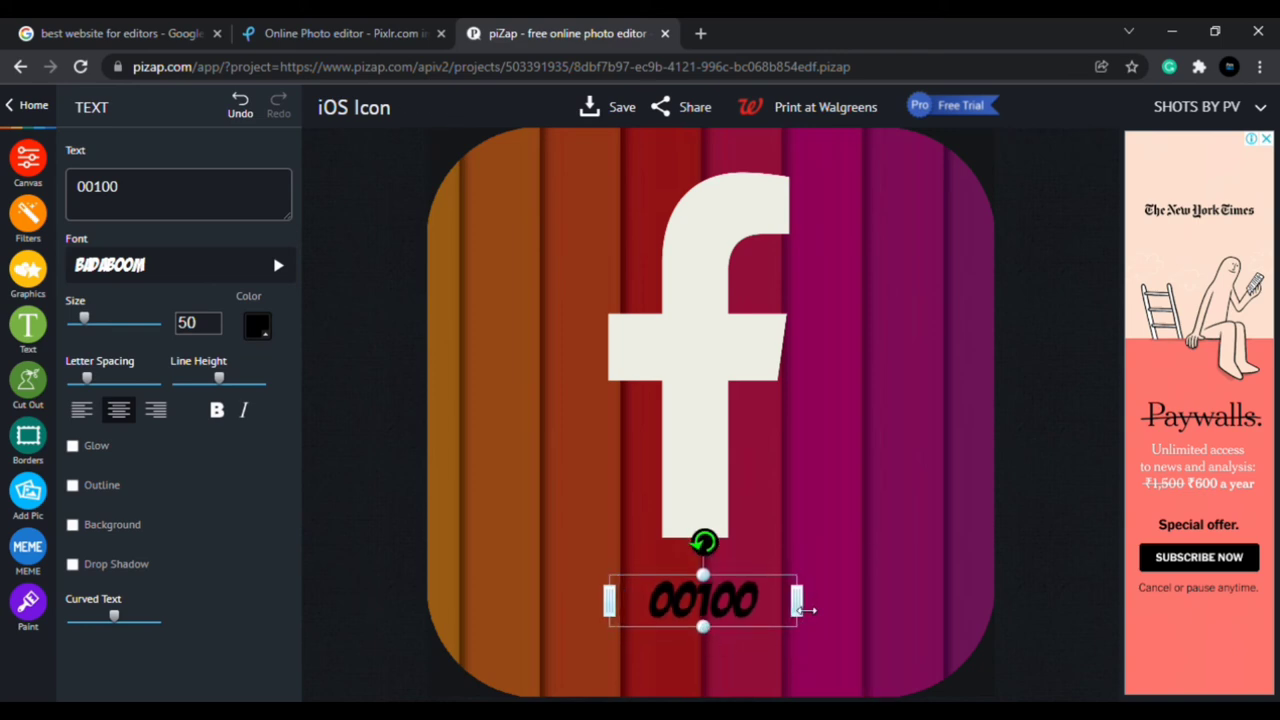
Step: Rescale the background with the Zoom slider so red, magenta and blue stripes fill the icon
{"action": "left_click", "coordinate": [723, 638]}
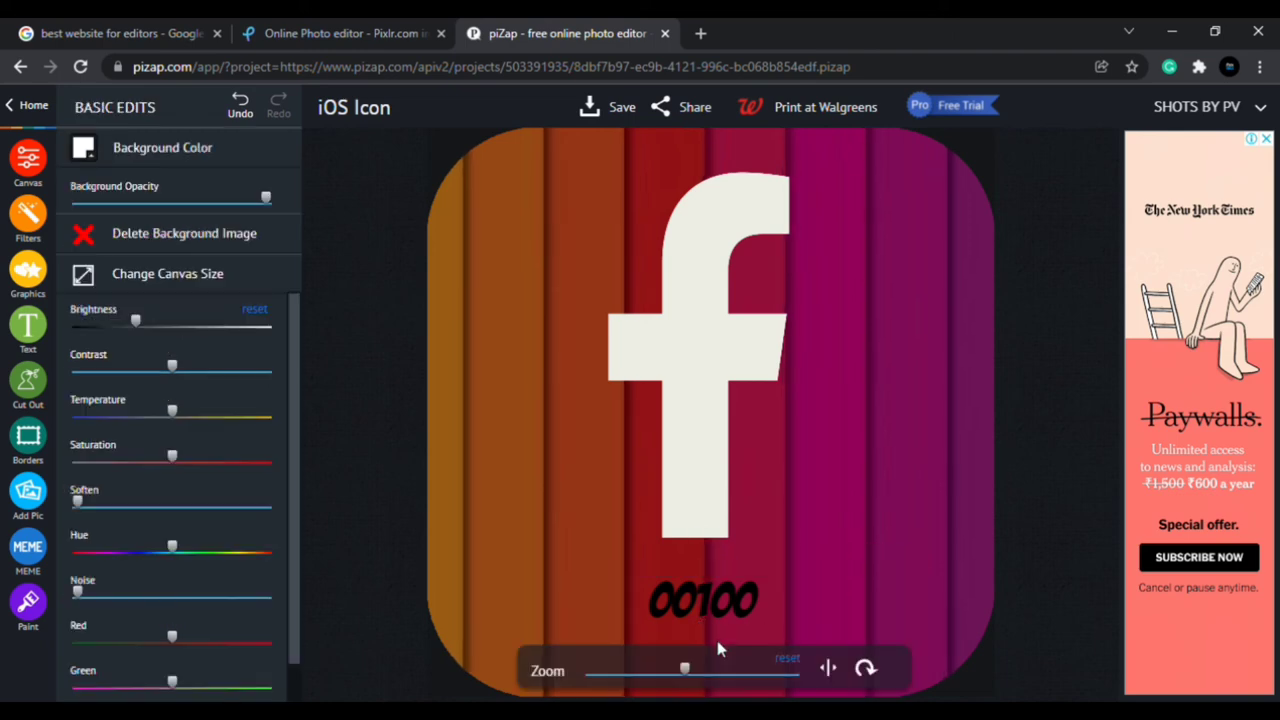
{"action": "left_click_drag", "start_coordinate": [680, 670], "coordinate": [469, 603]}
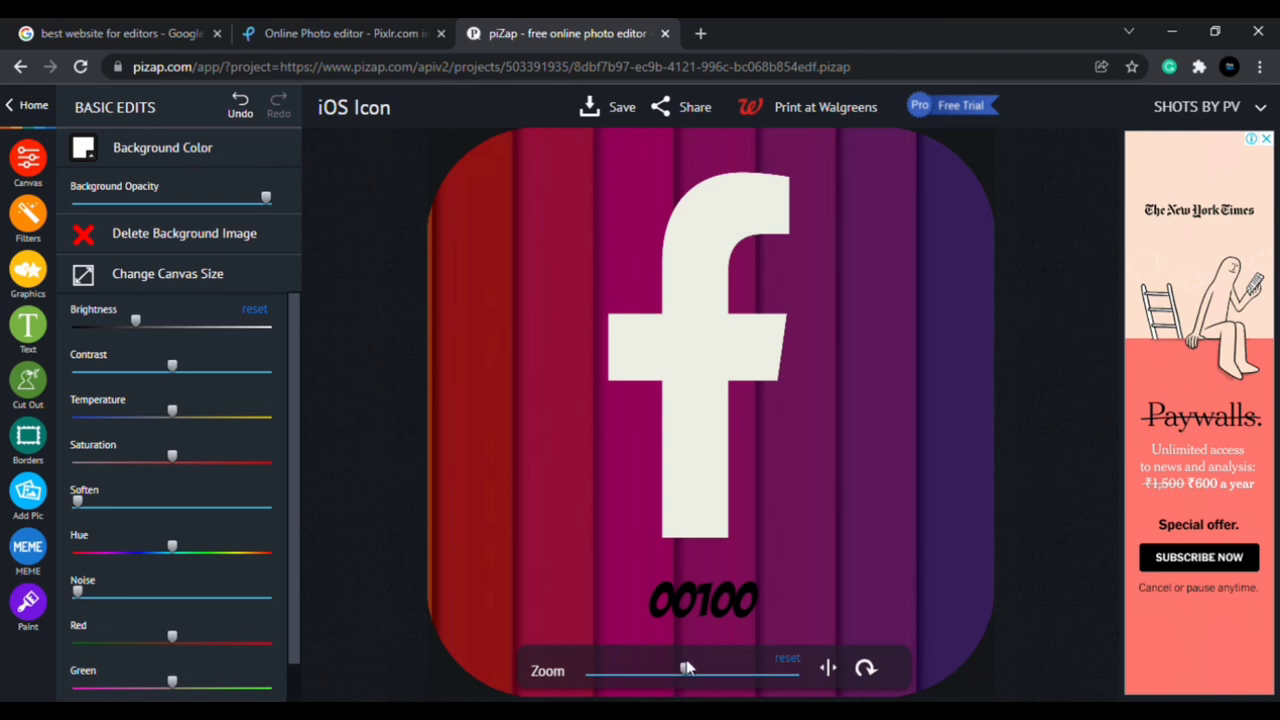
{"action": "left_click_drag", "start_coordinate": [680, 670], "coordinate": [597, 670]}
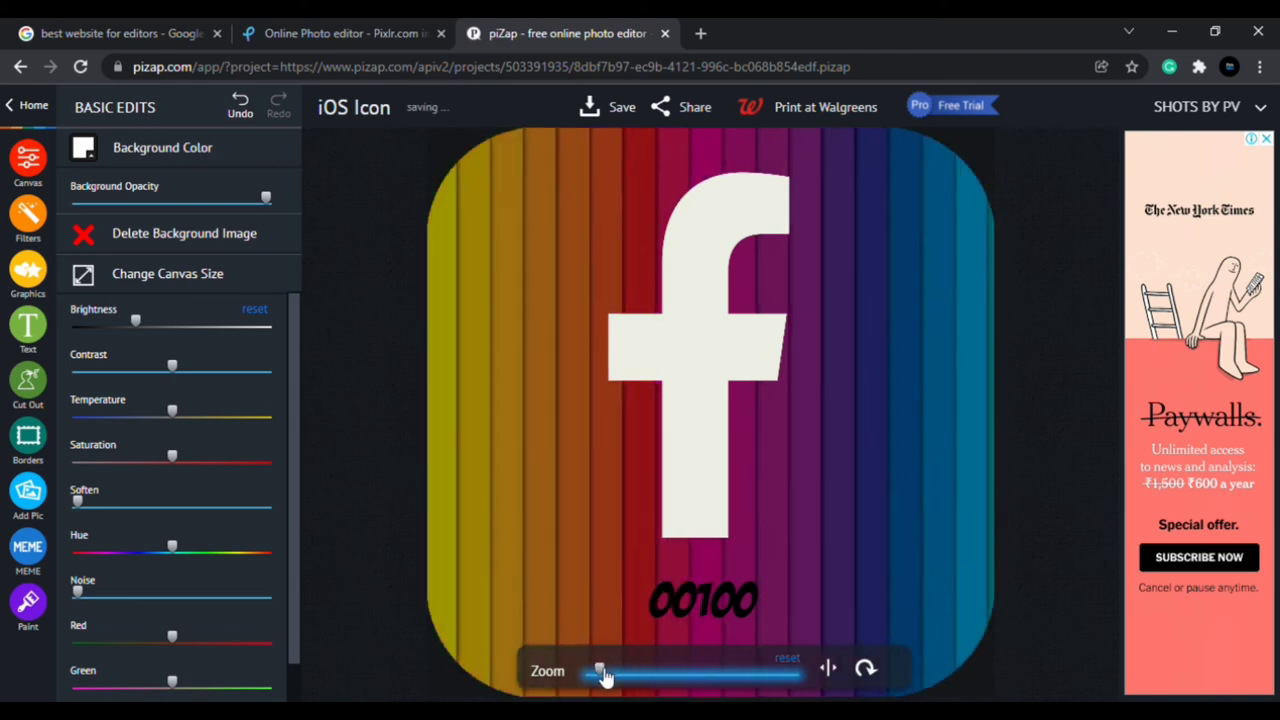
{"action": "left_click_drag", "start_coordinate": [600, 672], "coordinate": [663, 670]}
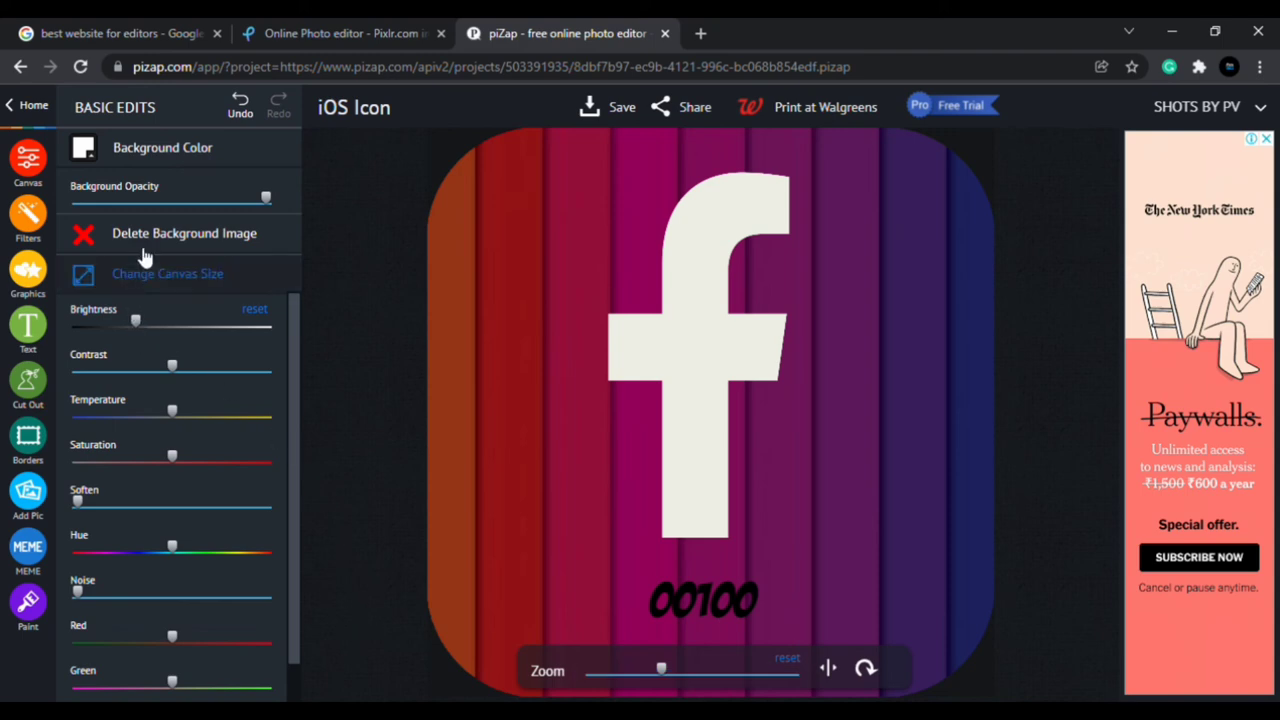
{"action": "left_click", "coordinate": [35, 340]}
Step: Enlarge the '00100' text to size 81
{"action": "left_click", "coordinate": [726, 617]}
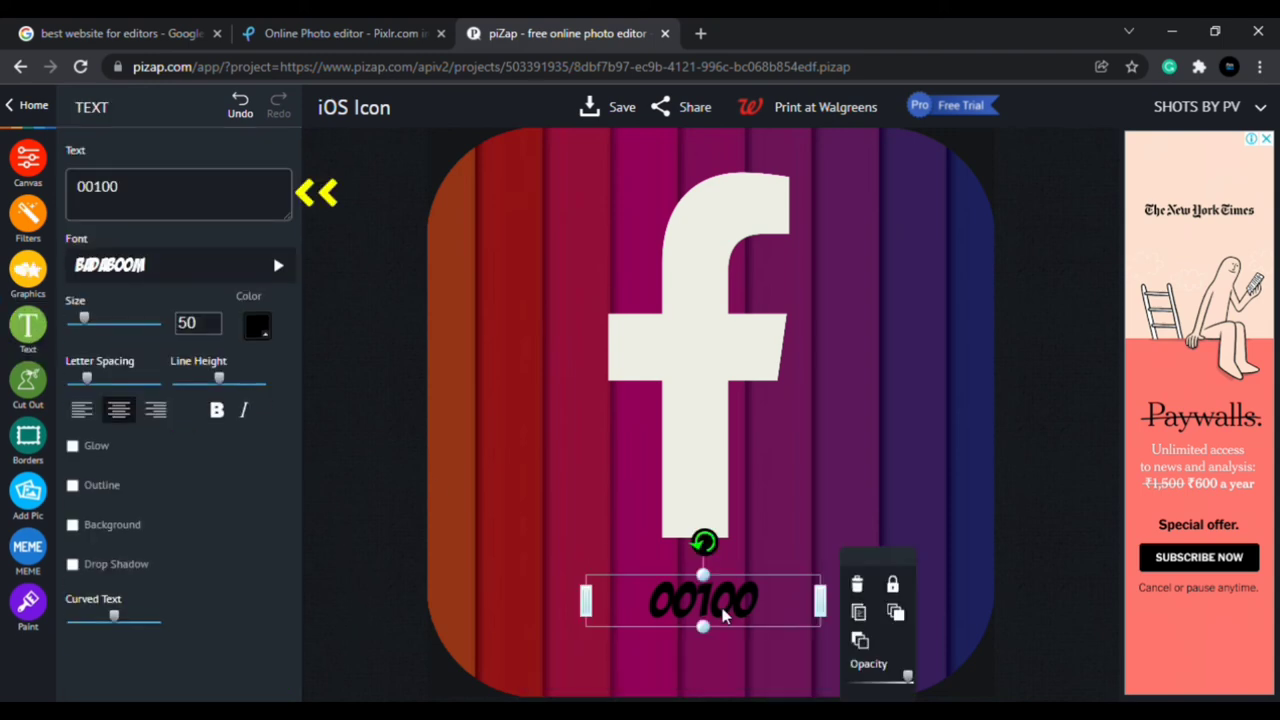
{"action": "left_click", "coordinate": [212, 320]}
{"action": "left_click", "coordinate": [212, 320]}
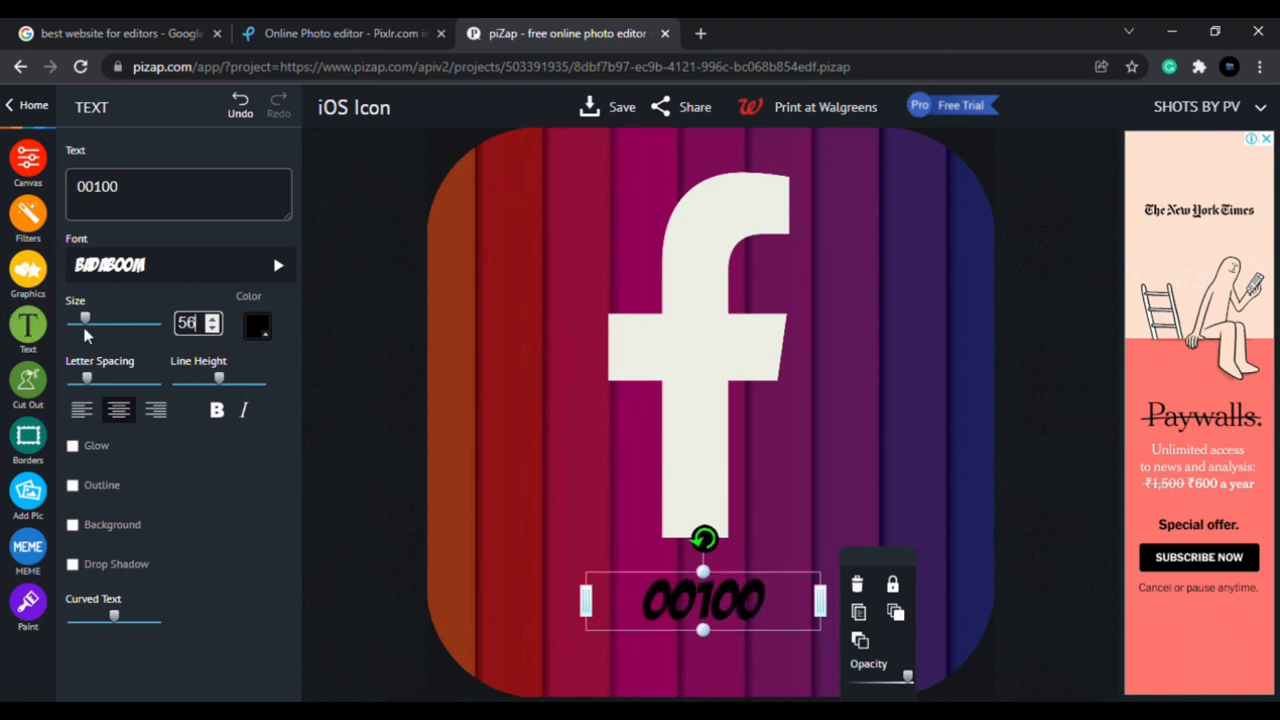
{"action": "left_click_drag", "start_coordinate": [93, 320], "coordinate": [99, 325]}
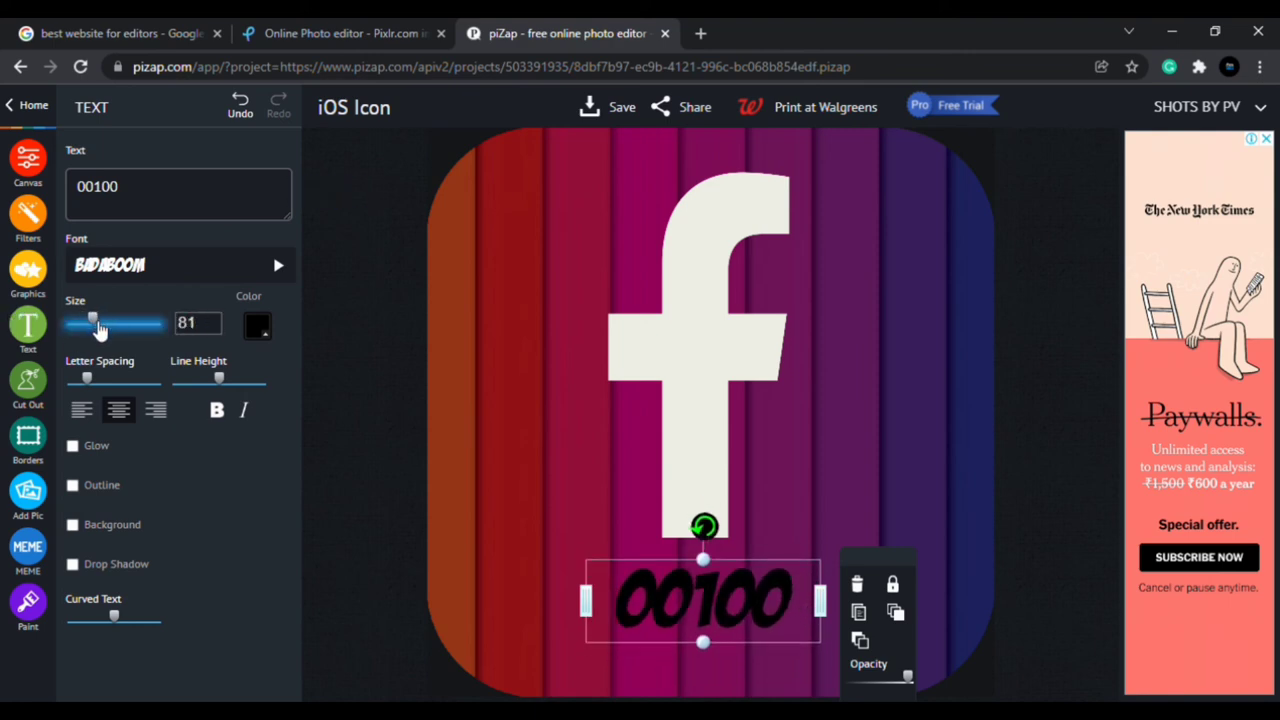
Step: Make the '00100' text black with a light grey glow and curve it into an arc
{"action": "left_click", "coordinate": [257, 326]}
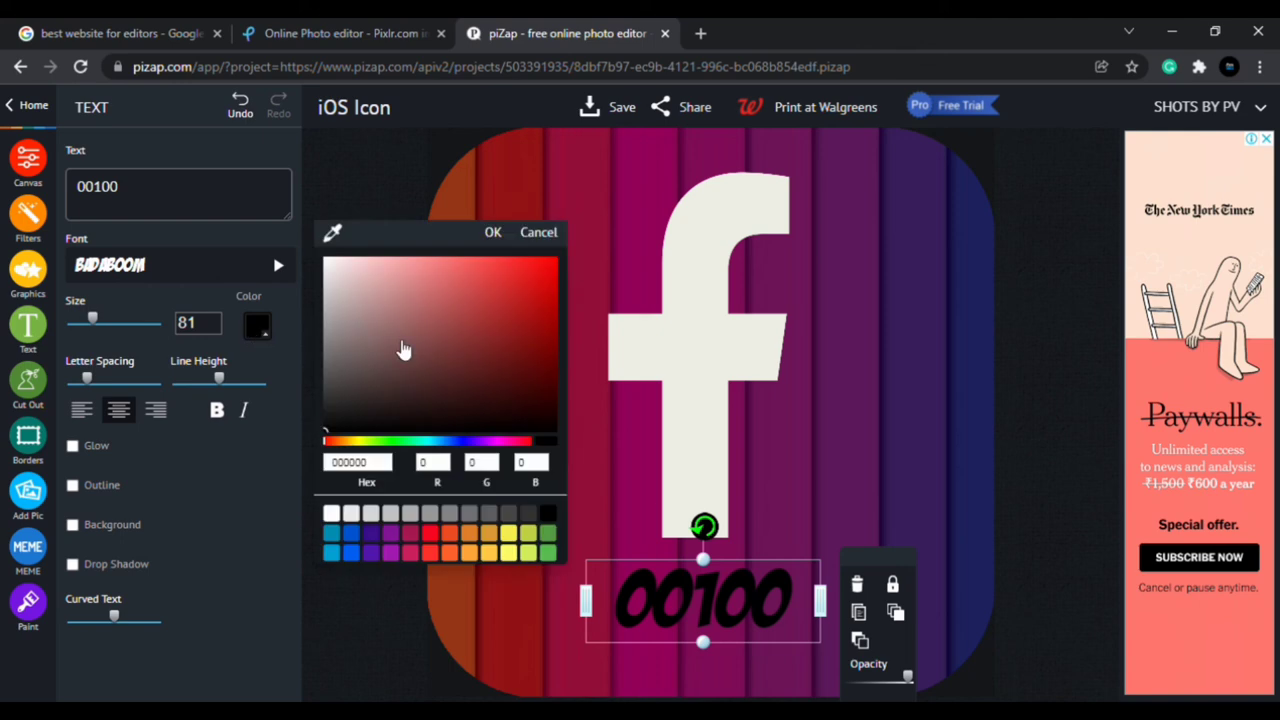
{"action": "left_click", "coordinate": [326, 259]}
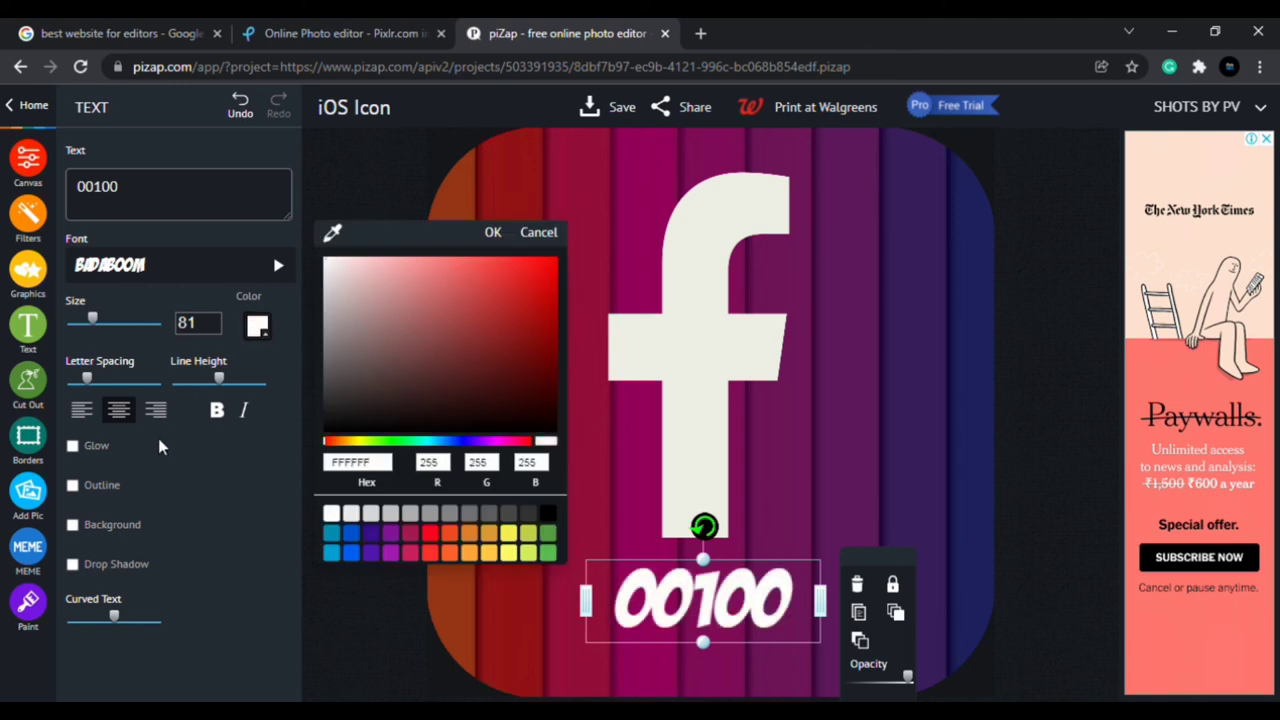
{"action": "left_click", "coordinate": [72, 446]}
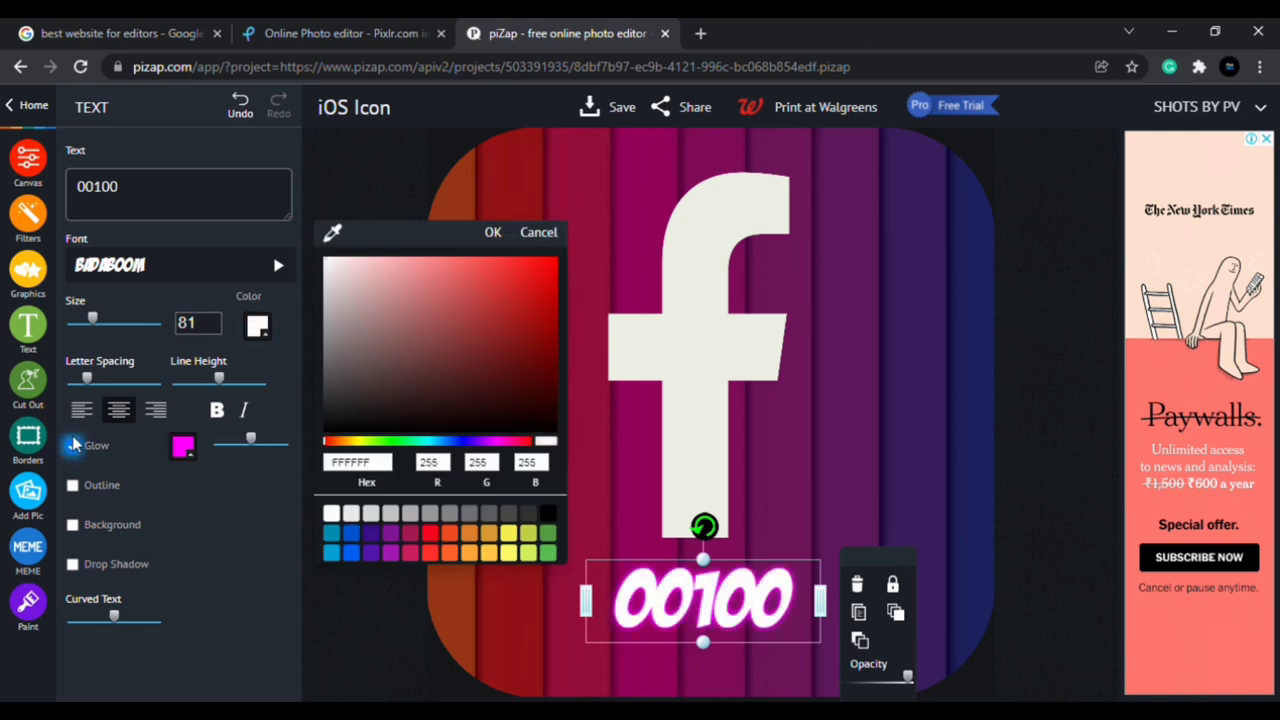
{"action": "left_click", "coordinate": [382, 536]}
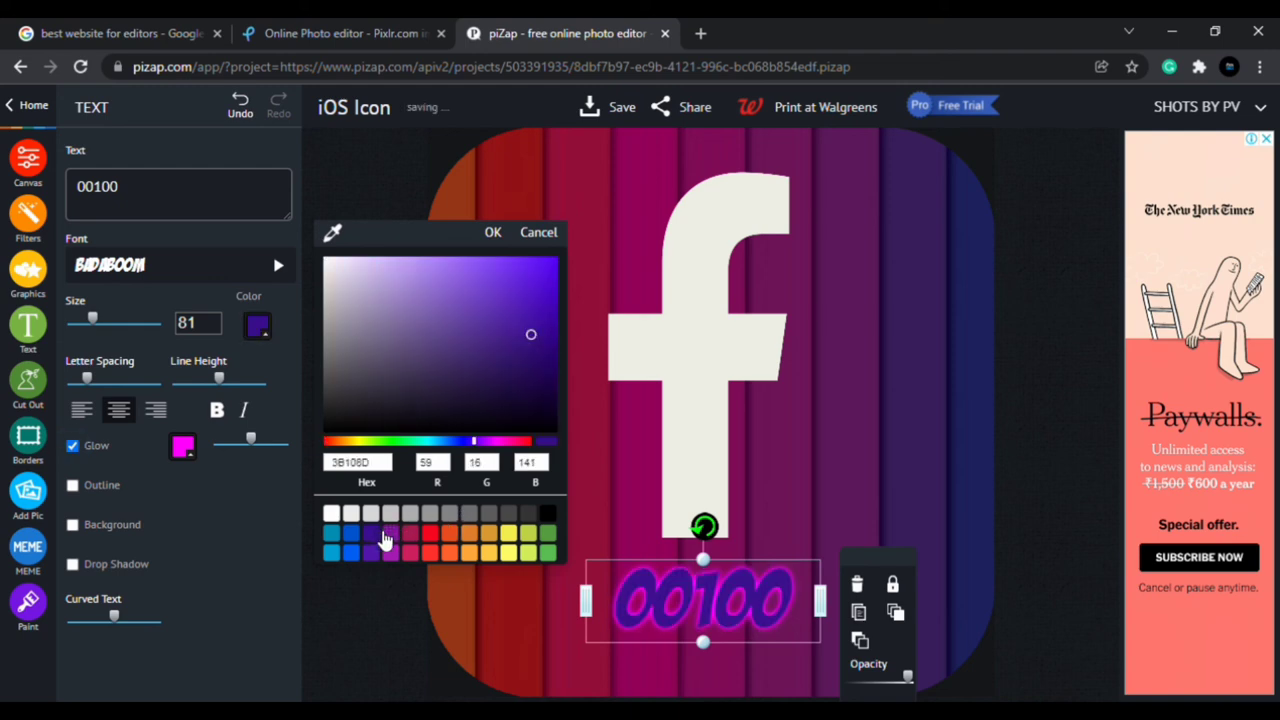
{"action": "left_click", "coordinate": [333, 514]}
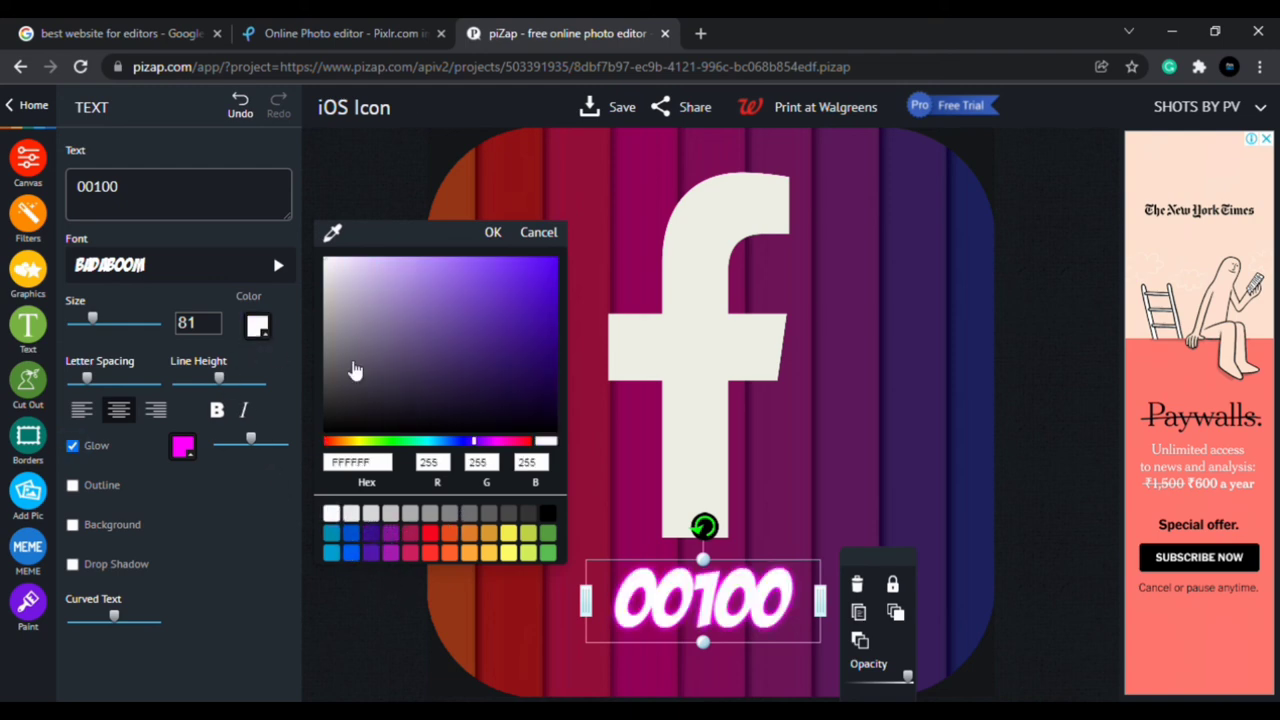
{"action": "left_click_drag", "start_coordinate": [355, 370], "coordinate": [305, 453]}
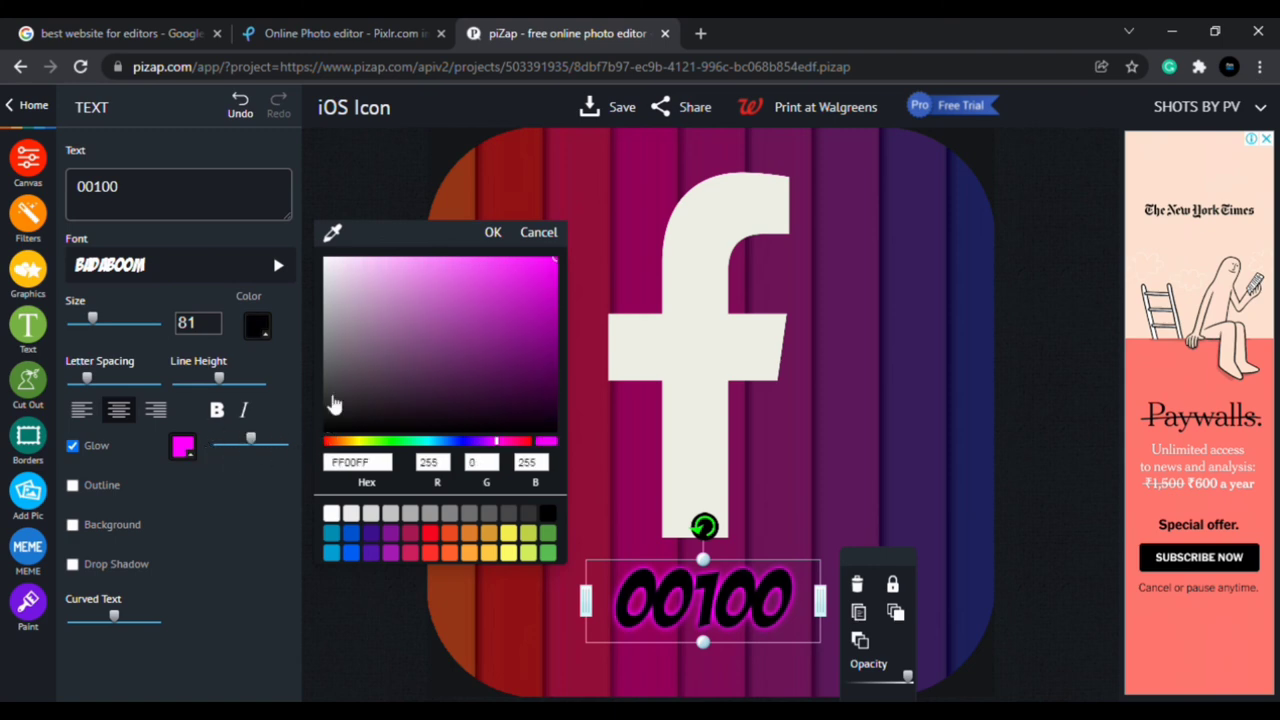
{"action": "left_click_drag", "start_coordinate": [335, 404], "coordinate": [283, 266]}
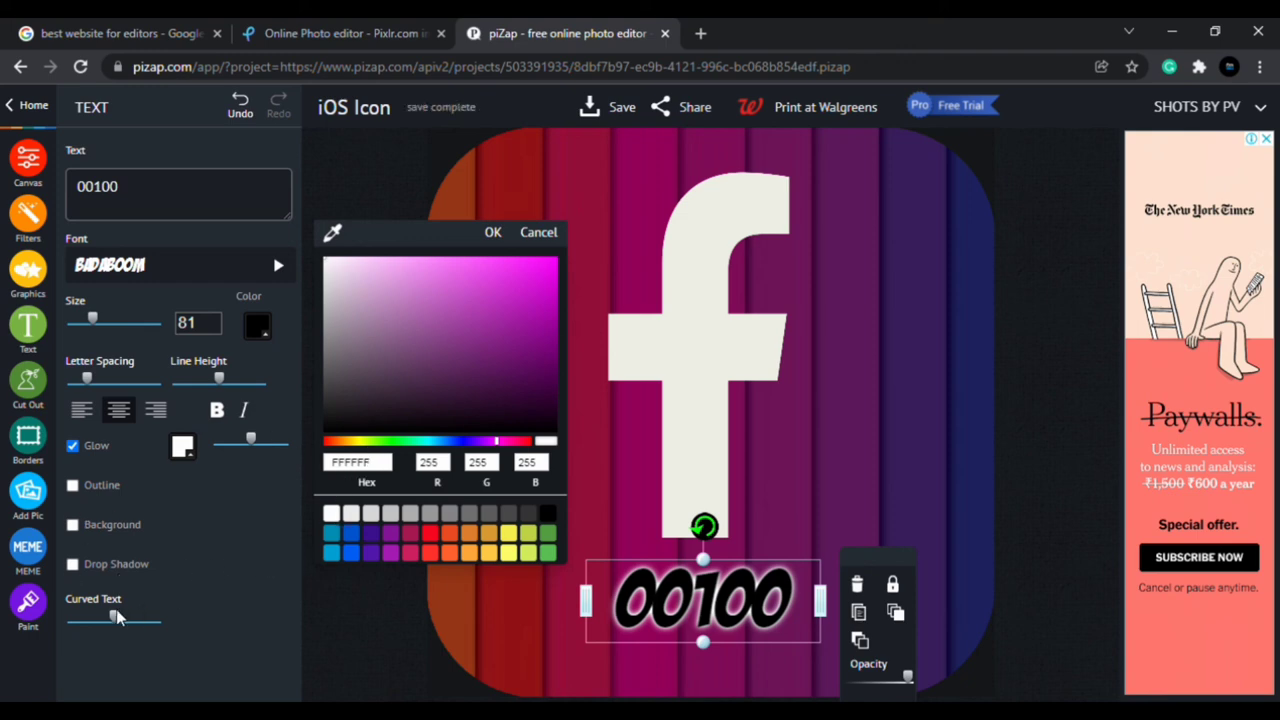
{"action": "mouse_move", "coordinate": [117, 617]}
{"action": "left_mouse_down"}
{"action": "mouse_move", "coordinate": [128, 650]}
{"action": "mouse_move", "coordinate": [146, 648]}
{"action": "left_mouse_up"}
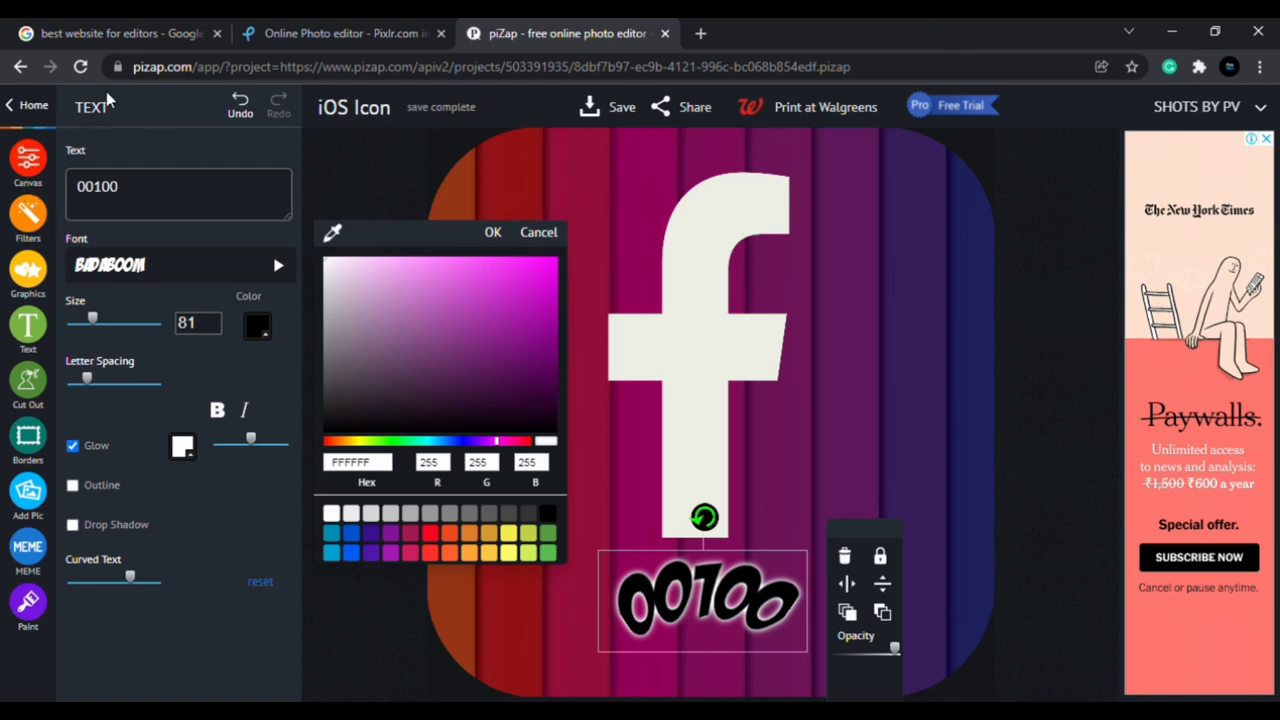
Step: Return to the piZap Home page and scroll through its templates, with the finished icon under Recent Projects
{"action": "left_click", "coordinate": [46, 110]}
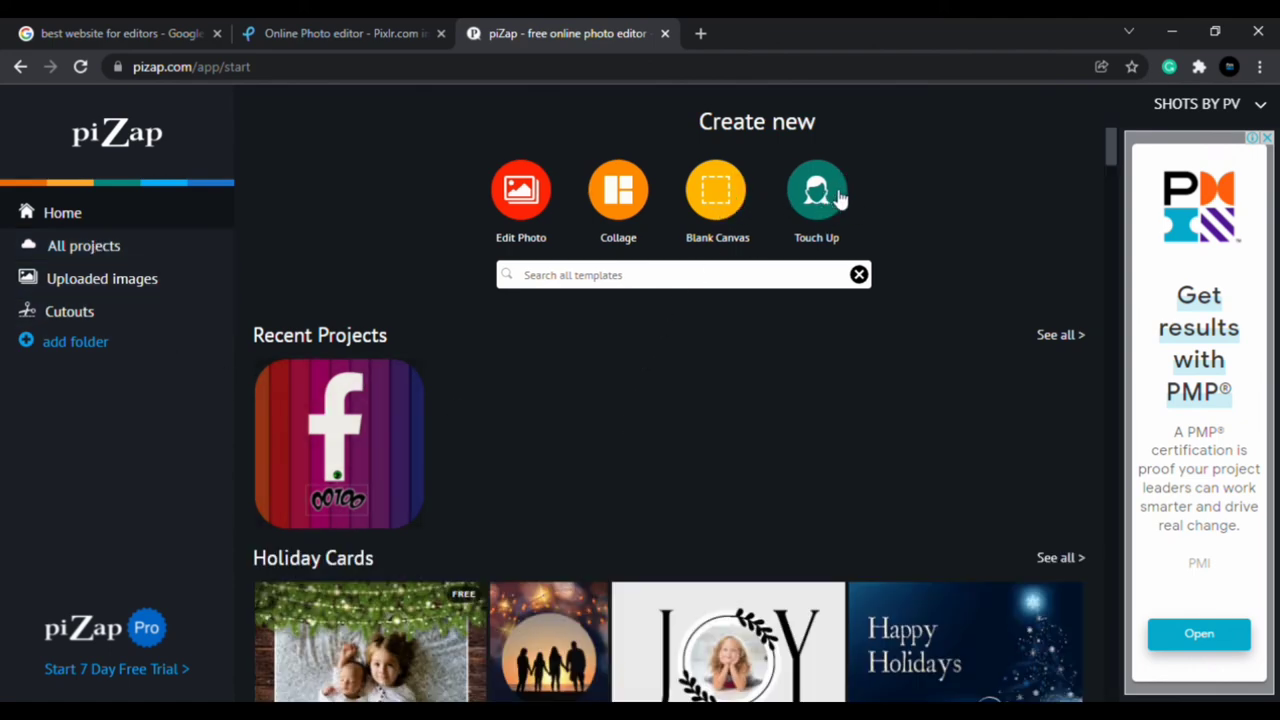
{"action": "scroll", "coordinate": [705, 428], "scroll_direction": "down", "scroll_amount": 4}
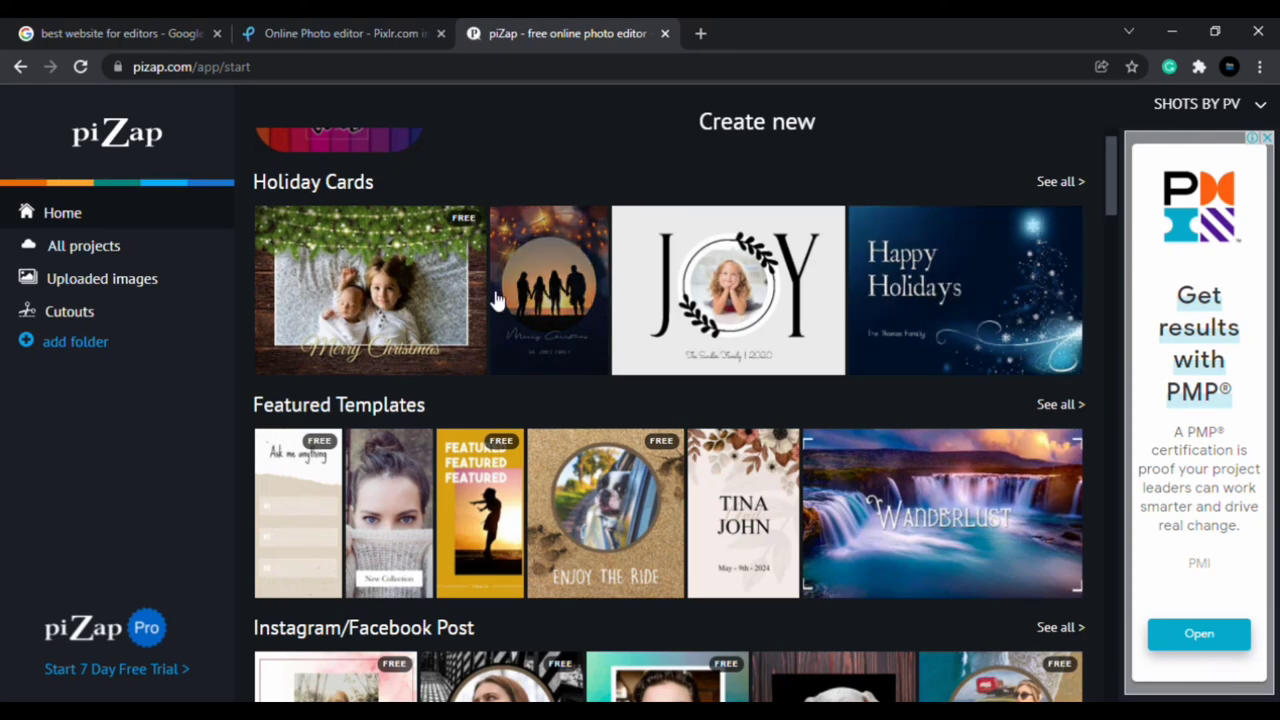
{"action": "scroll", "coordinate": [786, 517], "scroll_direction": "down", "scroll_amount": 5}
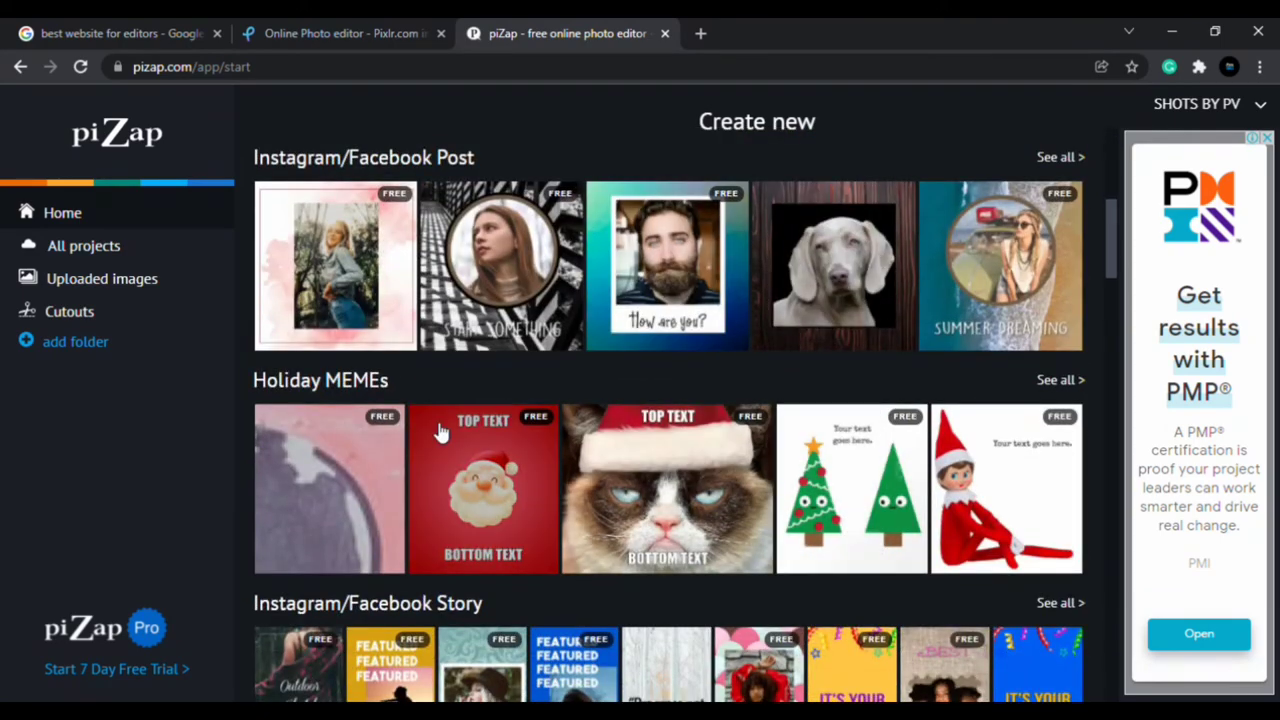